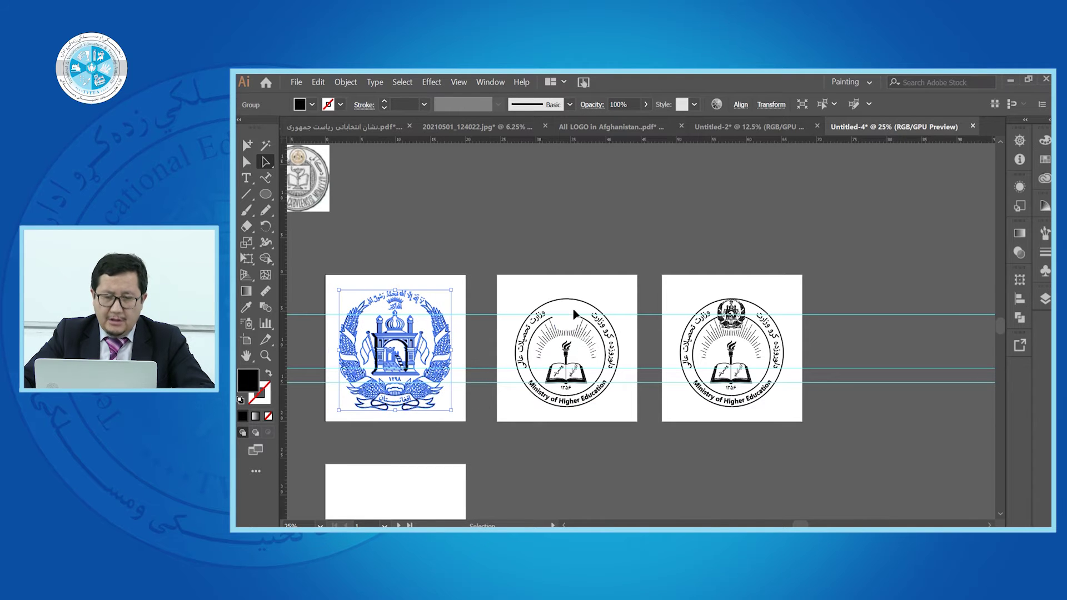
# Undo the last emblem resize and scale the small national emblem up again to fill the first artboard
pyautogui.hotkey('ctrl', 'z')
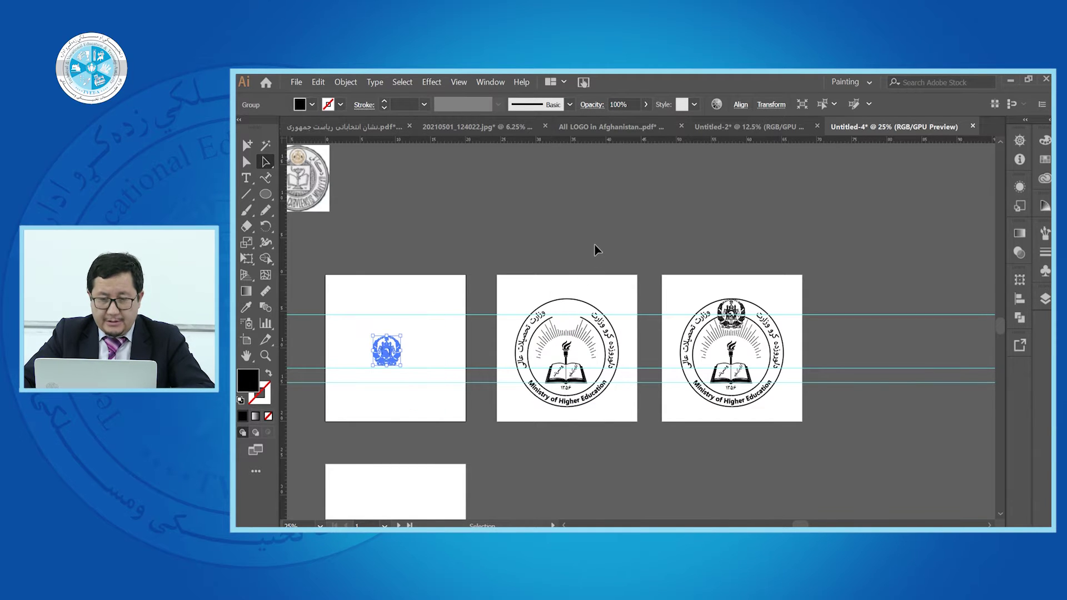
pyautogui.click(422, 371)
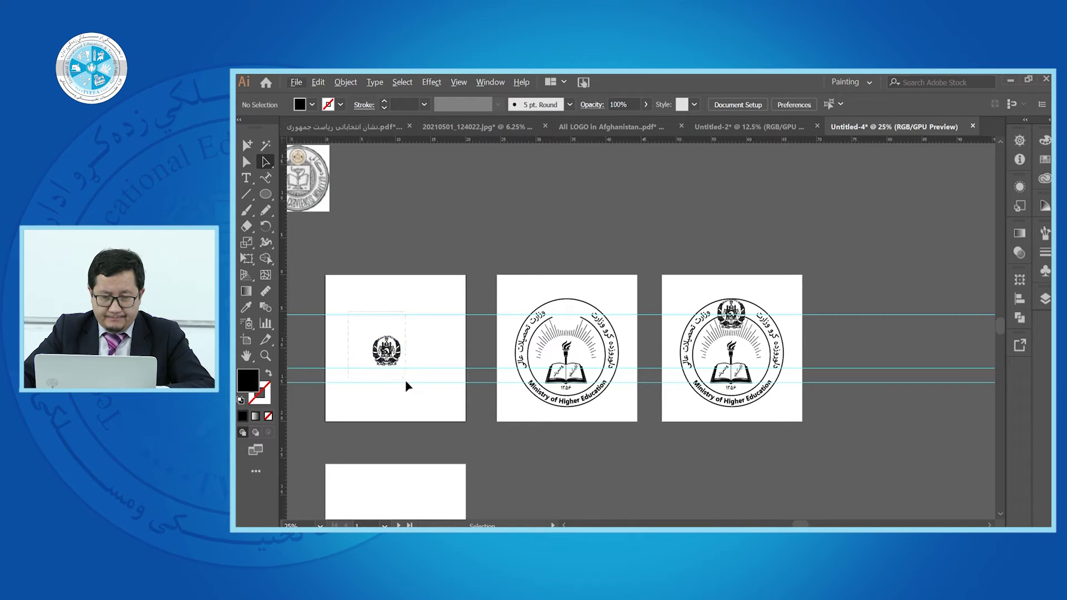
pyautogui.click(396, 361)
pyautogui.moveTo(401, 364); pyautogui.dragTo(448, 415)
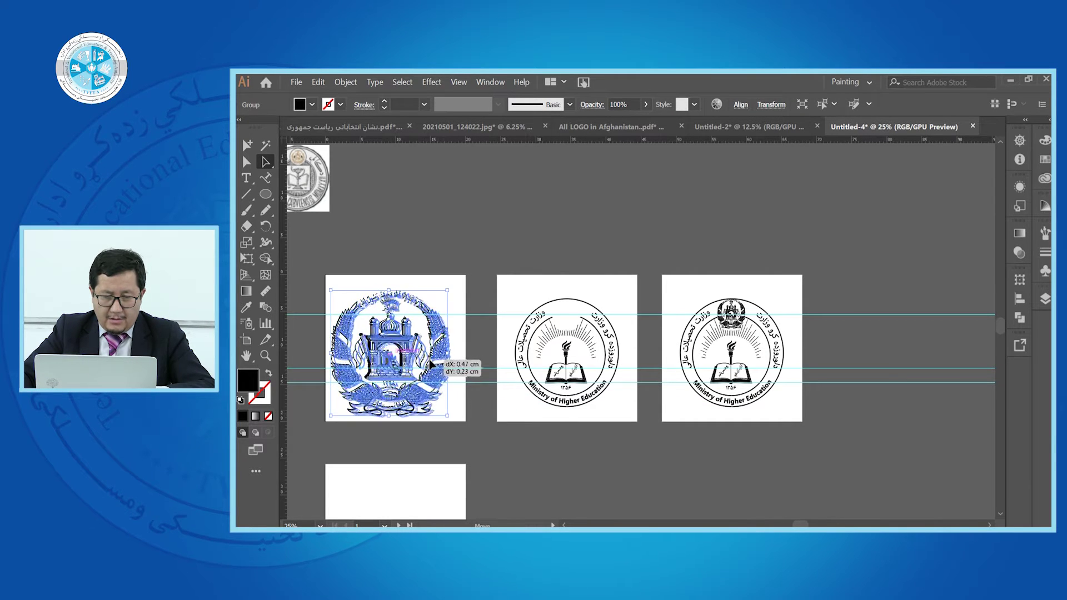
# Delete the incomplete ministry logo on the middle artboard and move the complete Ministry of Higher Education logo there in its place
pyautogui.click(505, 282)
pyautogui.hotkey('ctrl', 'alt', 'a')
pyautogui.press('Delete')
pyautogui.moveTo(735, 385); pyautogui.dragTo(569, 383)
# Move the greyscale Kabul University seal image onto the emptied third artboard of the top row
pyautogui.moveTo(298, 200); pyautogui.dragTo(729, 349)
pyautogui.hotkey('ctrl', '1')
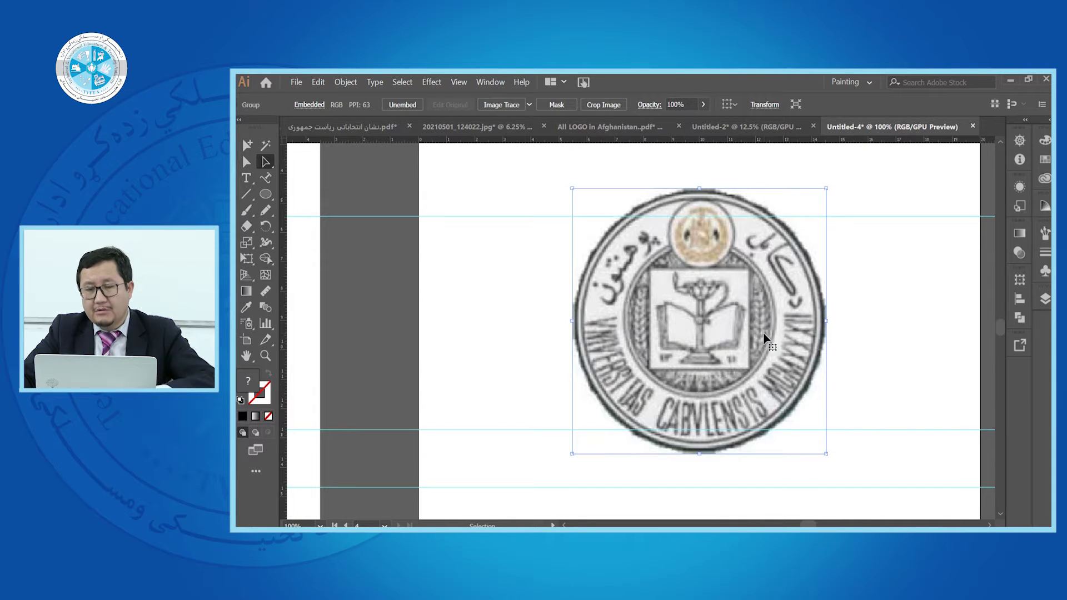
# Switch to the All LOGO in Afghanistan document and copy the light blue Kabul University logo
pyautogui.click(594, 126)
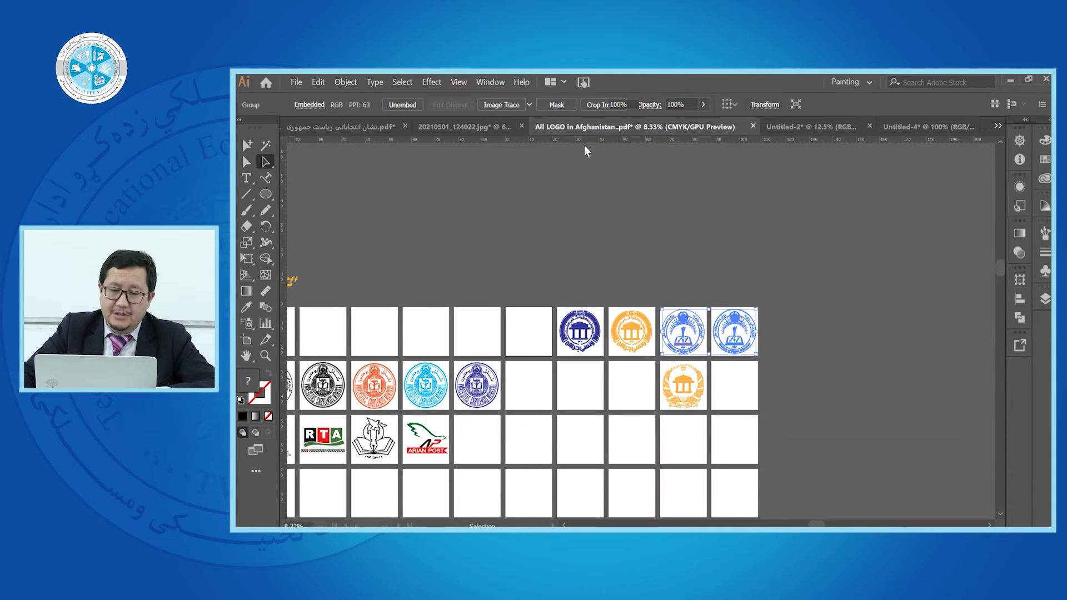
pyautogui.scroll(-1, 814, 289)
pyautogui.hscroll(-2, 815, 289)
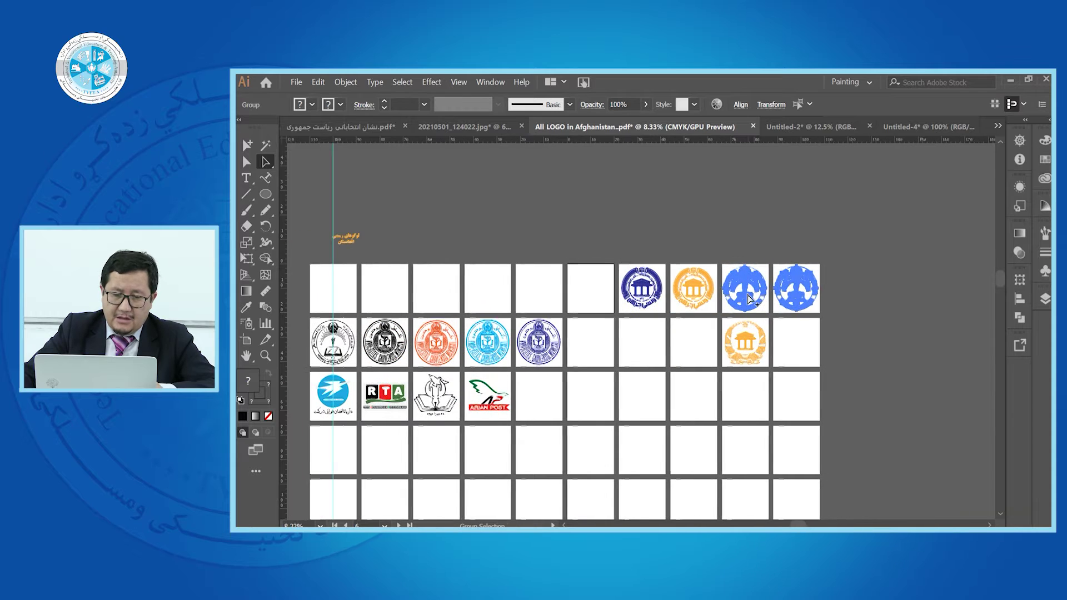
pyautogui.click(505, 318)
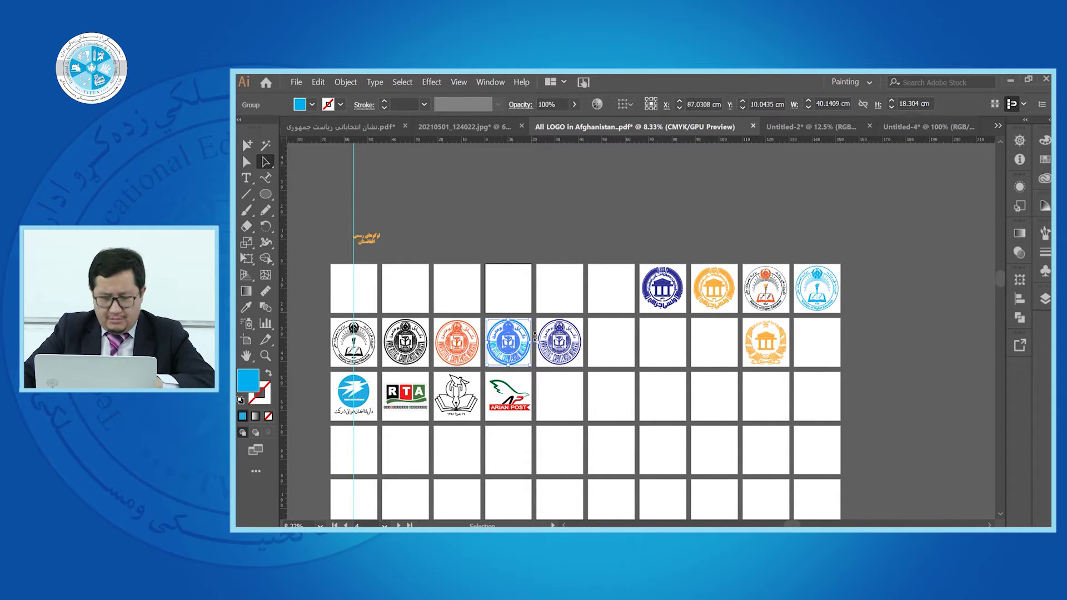
# Return to Untitled-4, move the greyscale seal image above the artboards and paste the light blue logo onto the third artboard
pyautogui.click(923, 128)
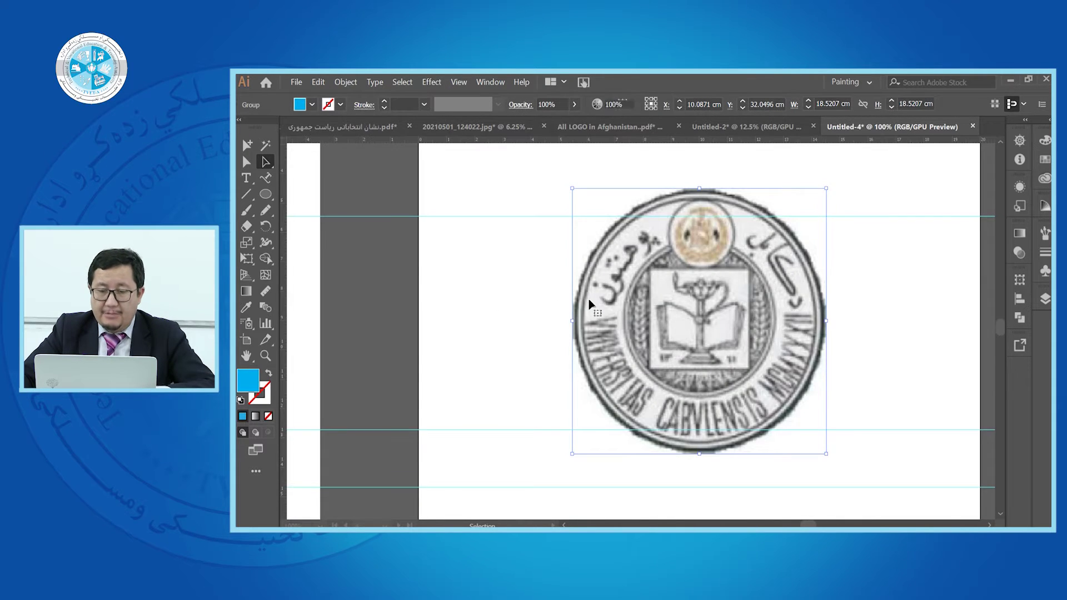
pyautogui.scroll(-4, 723, 314)
pyautogui.moveTo(750, 306); pyautogui.dragTo(671, 200)
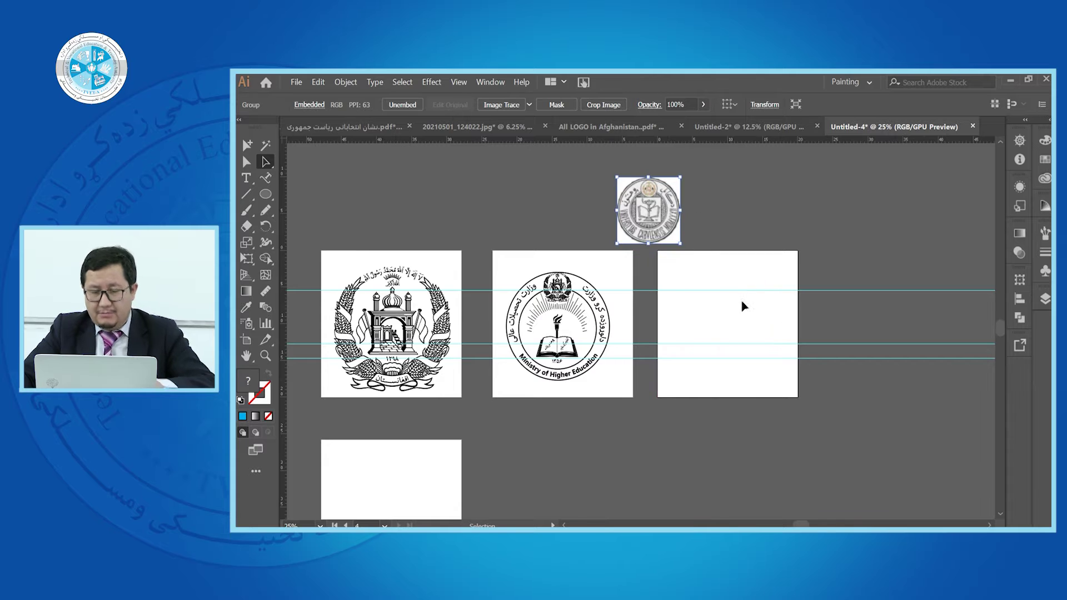
pyautogui.hotkey('ctrl', 'v')
pyautogui.moveTo(639, 355); pyautogui.dragTo(722, 352)
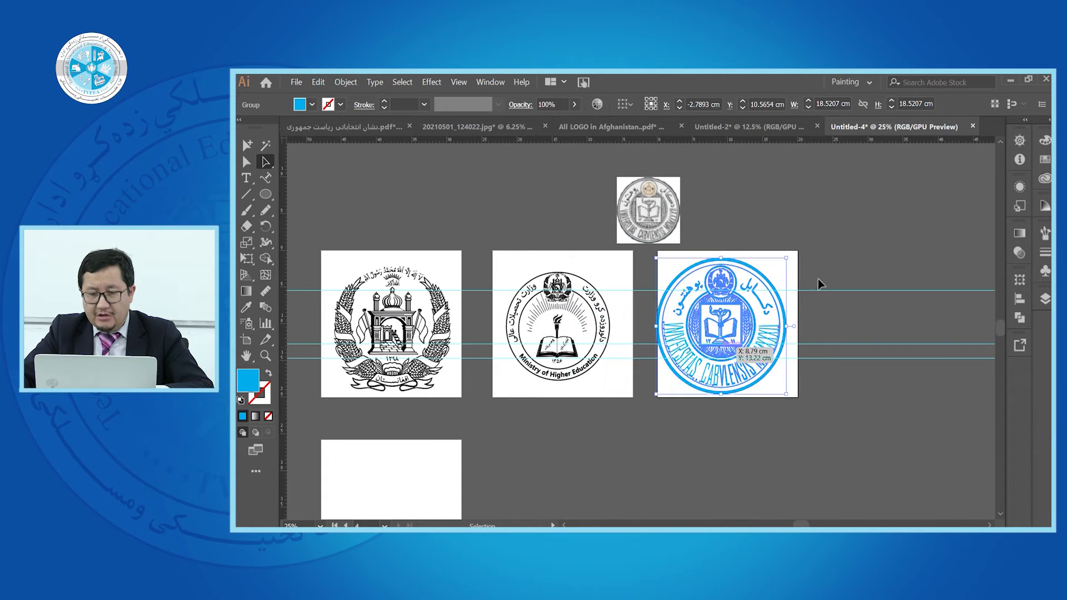
# Centre the light blue Kabul University logo on the third artboard and deselect it
pyautogui.scroll(3, 811, 238)
pyautogui.scroll(-2, 713, 281)
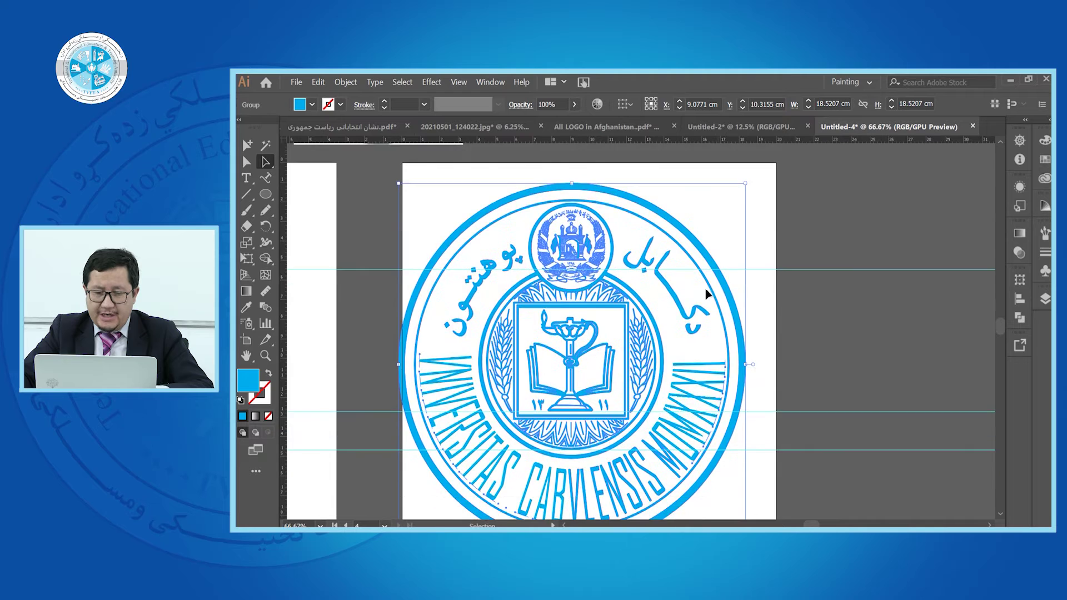
pyautogui.scroll(-1, 632, 378)
pyautogui.moveTo(617, 377); pyautogui.dragTo(634, 380)
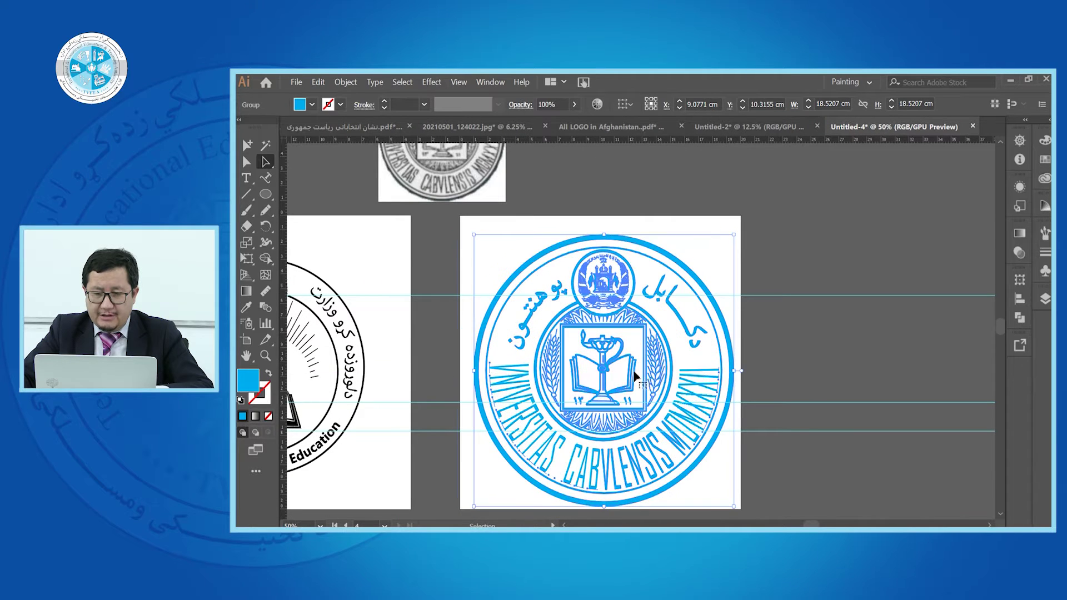
pyautogui.click(797, 311)
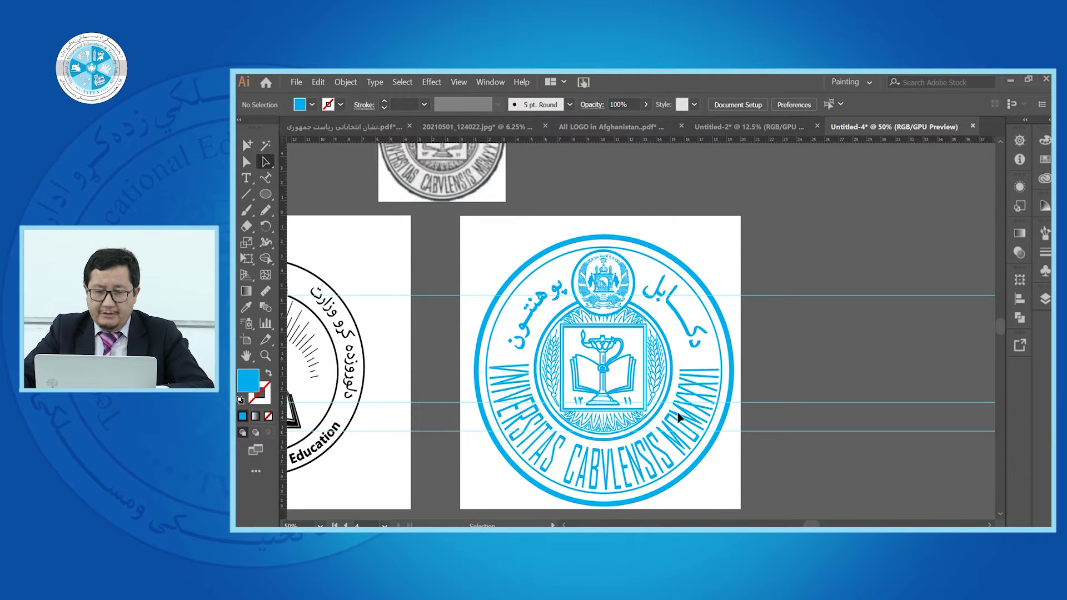
pyautogui.moveTo(649, 396); pyautogui.dragTo(647, 389)
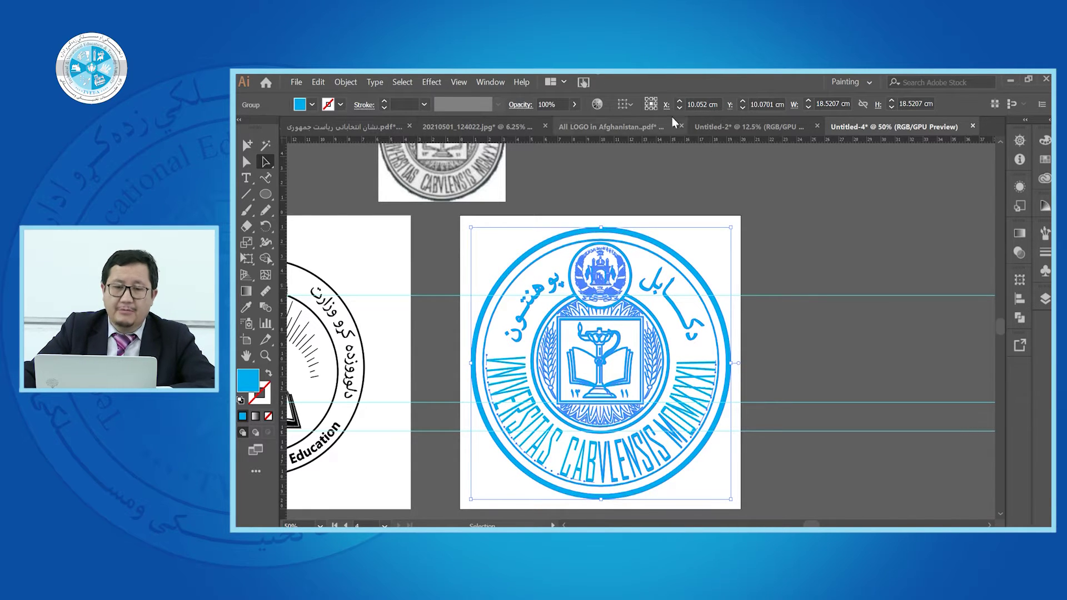
pyautogui.scroll(2, 625, 206)
pyautogui.scroll(-1, 629, 210)
pyautogui.click(633, 205)
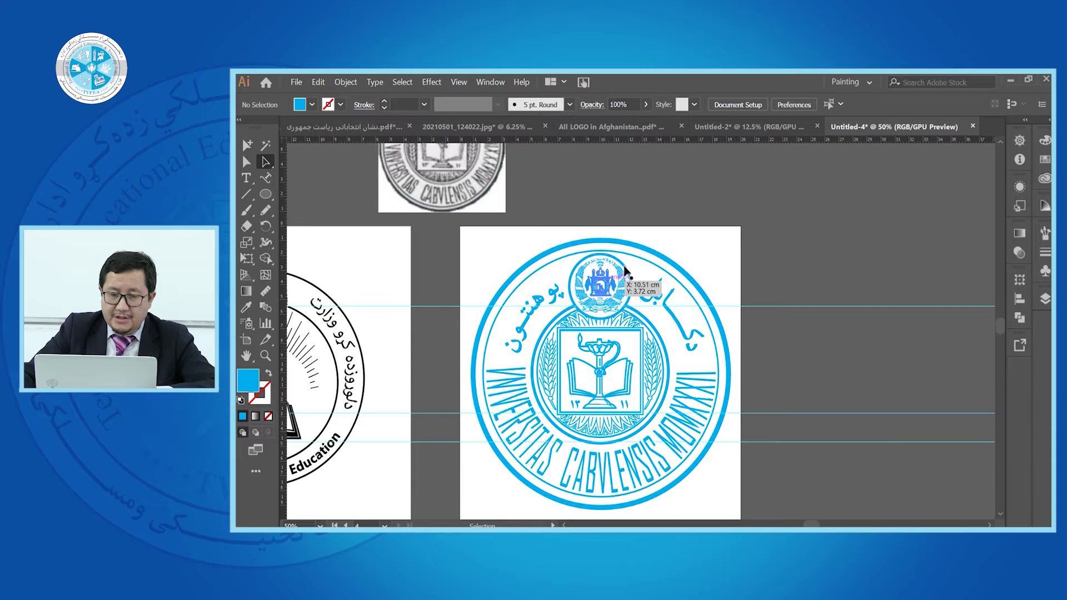
# Move the greyscale Kabul University seal image onto the blank artboard in the second row
pyautogui.scroll(-3, 647, 268)
pyautogui.scroll(2, 657, 304)
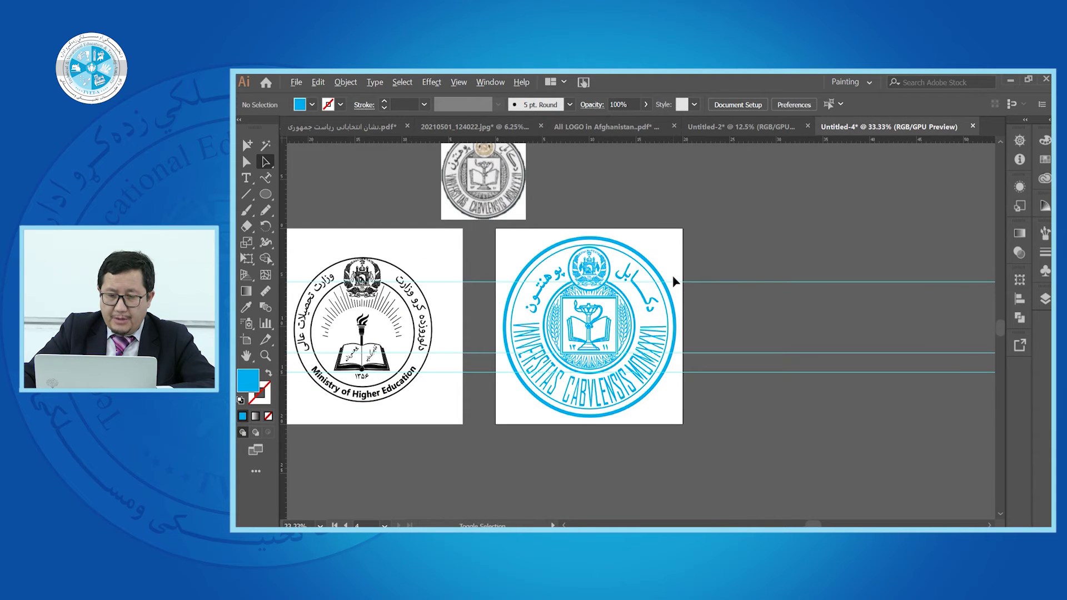
pyautogui.scroll(1, 660, 286)
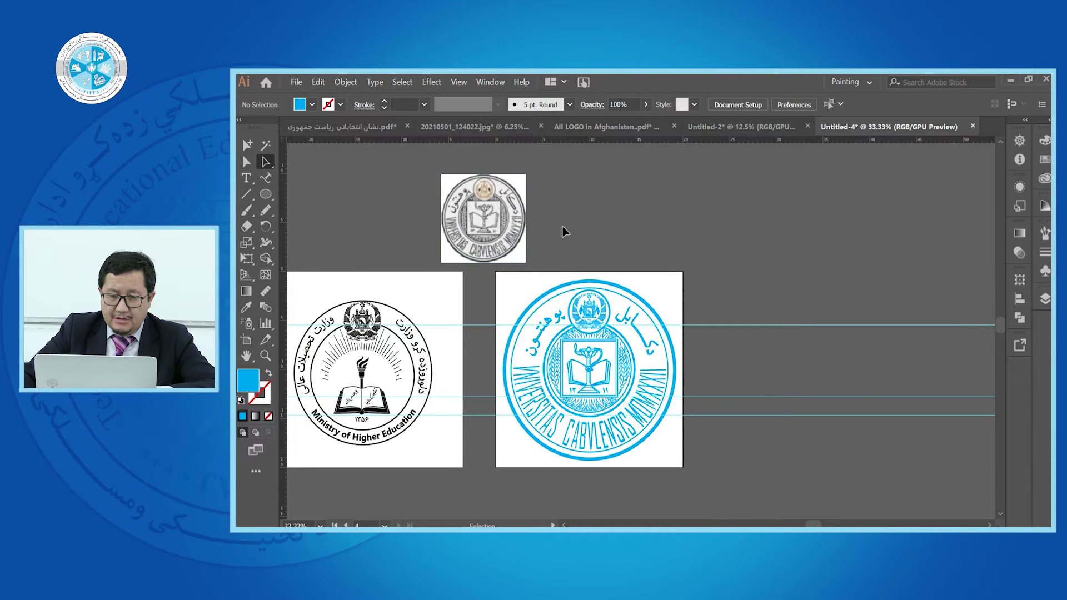
pyautogui.scroll(-1, 505, 229)
pyautogui.scroll(-1, 522, 203)
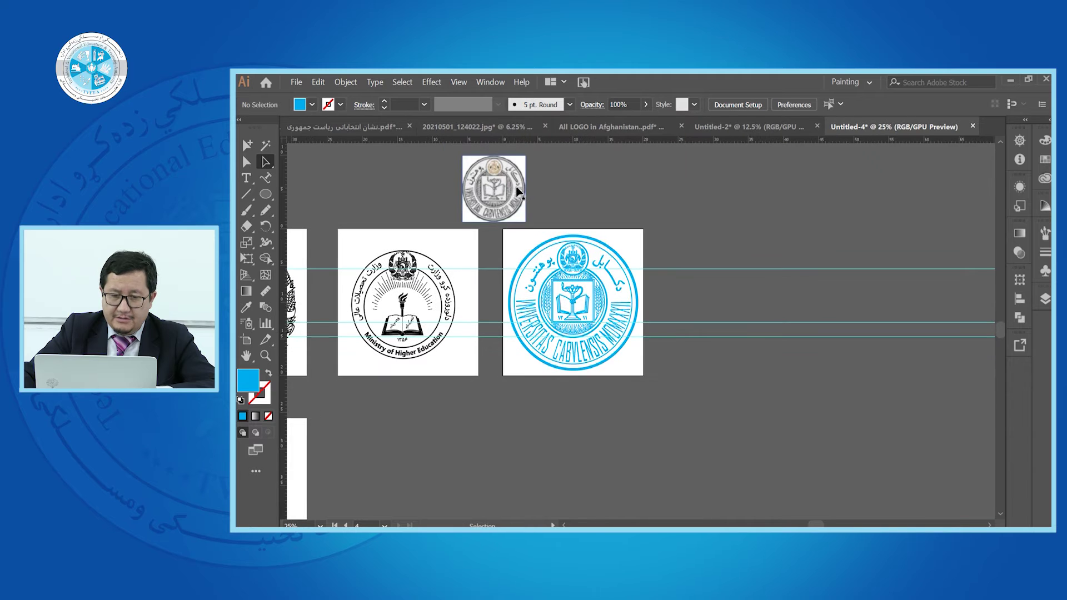
pyautogui.scroll(-3, 504, 180)
pyautogui.moveTo(504, 191); pyautogui.dragTo(489, 339)
# Enlarge the greyscale seal image to nearly fill the second-row artboard and centre it there
pyautogui.scroll(4, 432, 303)
pyautogui.scroll(1, 440, 299)
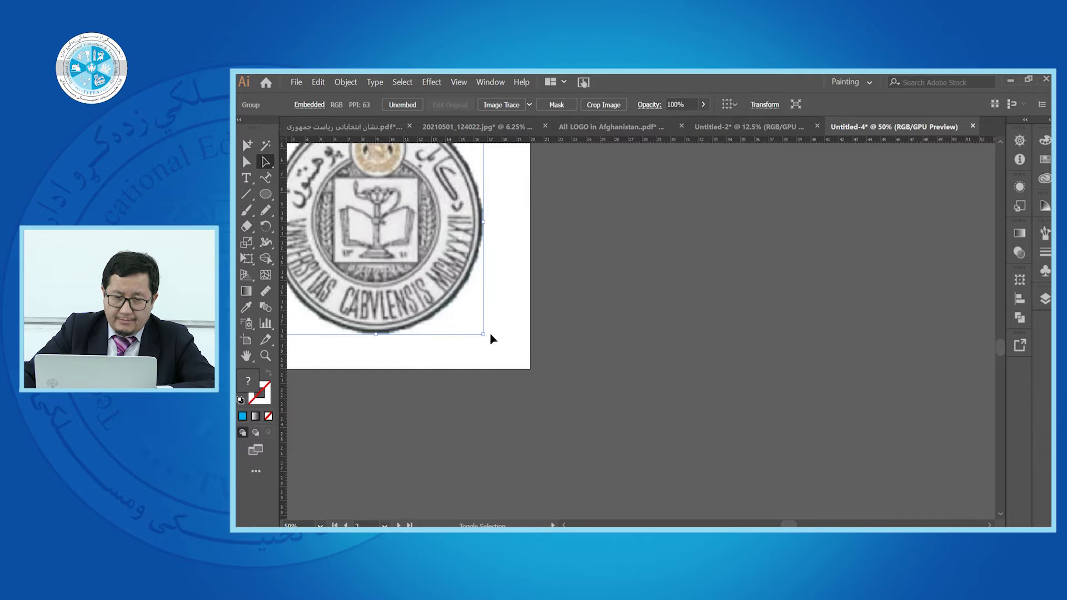
pyautogui.scroll(-2, 475, 306)
pyautogui.scroll(2, 530, 245)
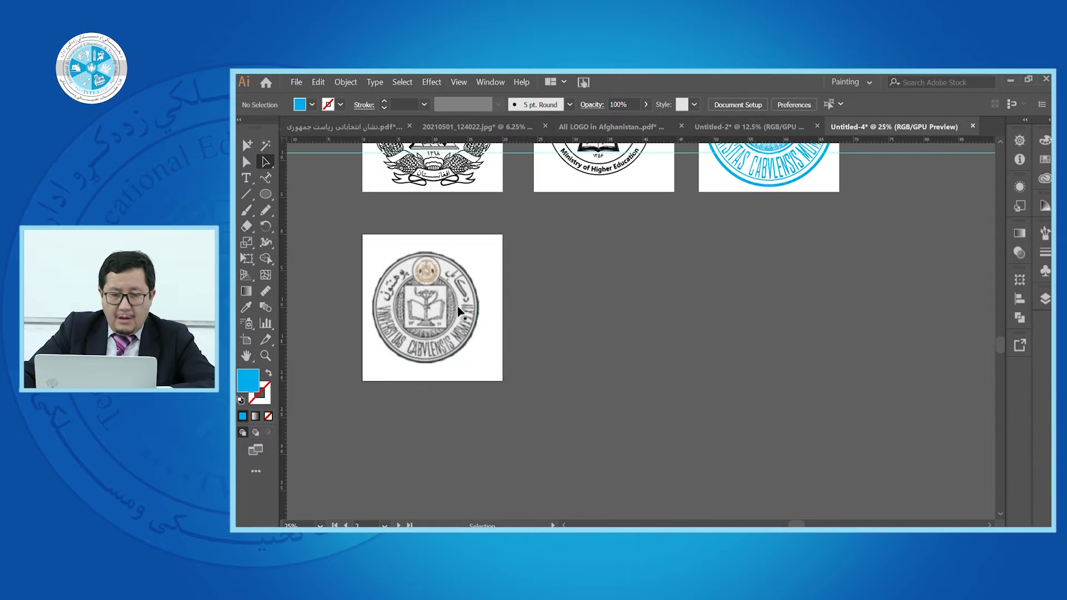
pyautogui.click(505, 248)
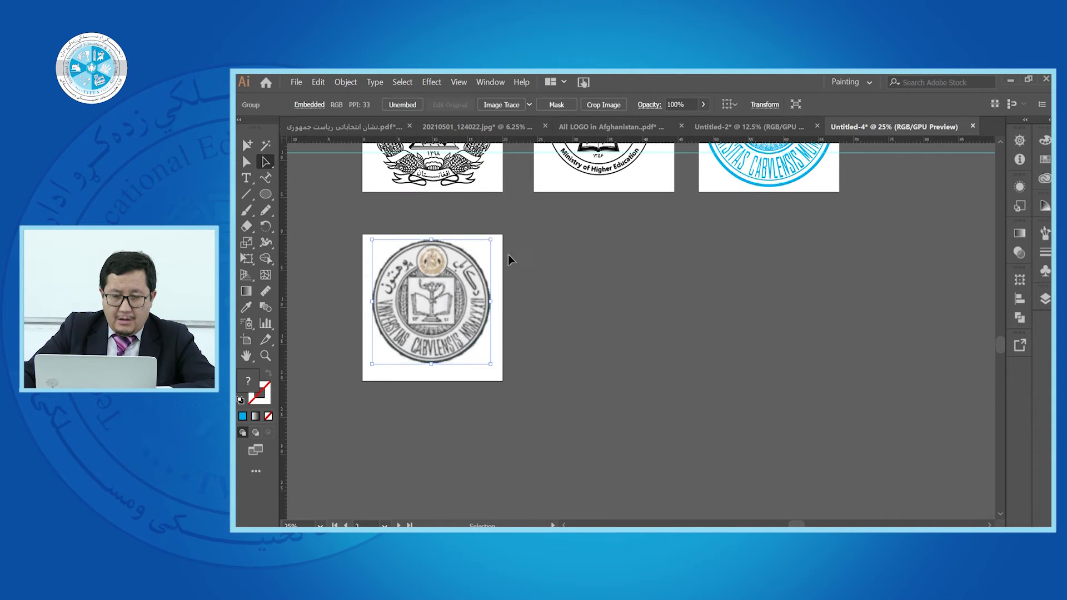
pyautogui.moveTo(465, 311); pyautogui.dragTo(462, 323)
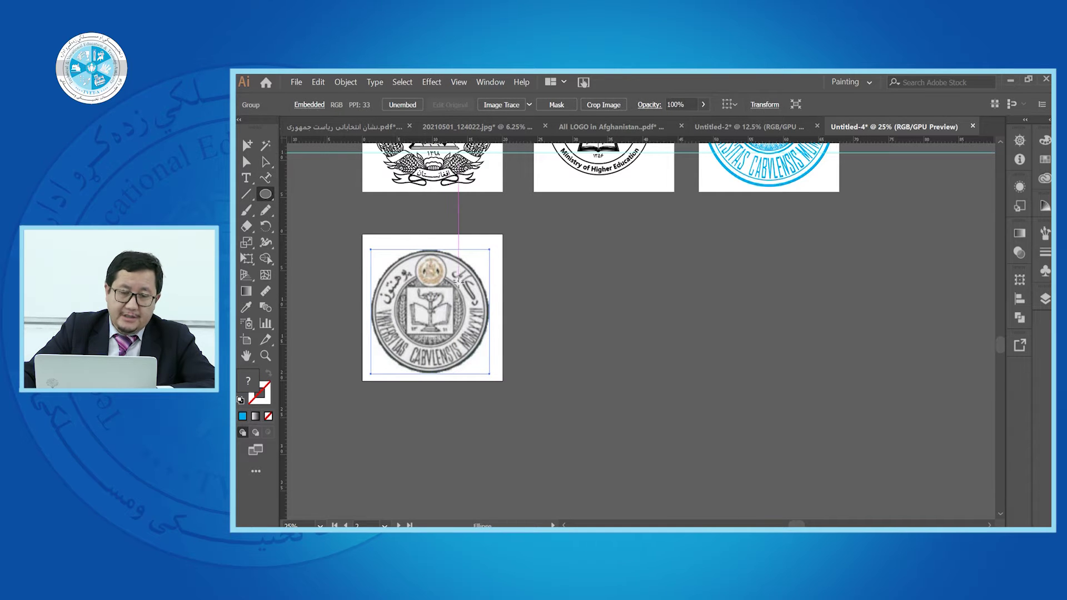
# With no fill and a light blue stroke, draw a circle from the seal's centre out to its outer edge
pyautogui.click(267, 398)
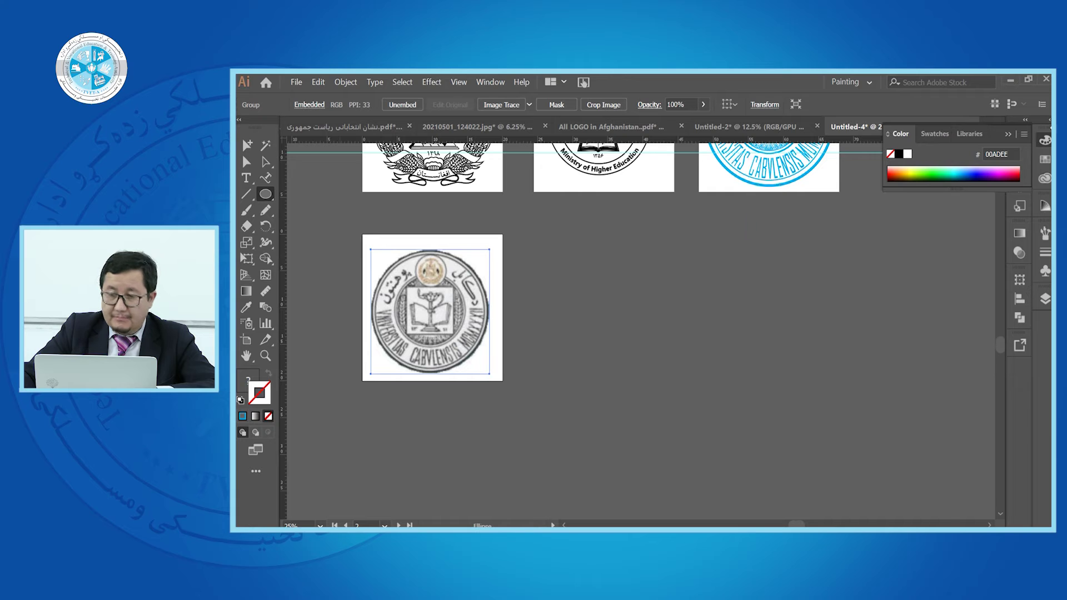
pyautogui.click(1039, 161)
pyautogui.click(953, 177)
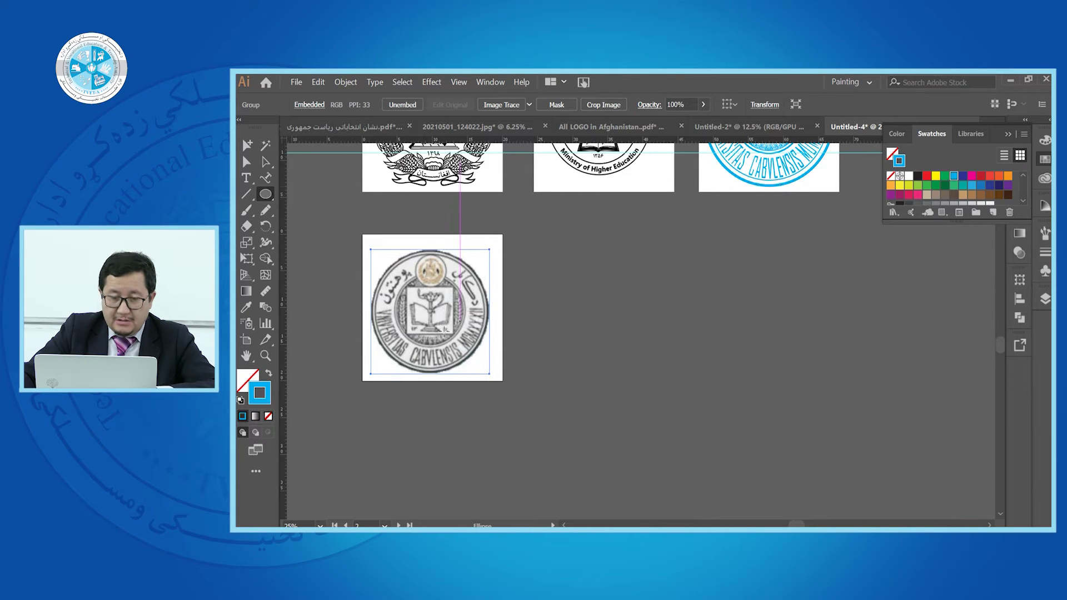
pyautogui.scroll(1, 445, 331)
pyautogui.moveTo(427, 303)
pyautogui.mouseDown()
pyautogui.moveTo(452, 323)
pyautogui.moveTo(506, 333)
pyautogui.mouseUp()
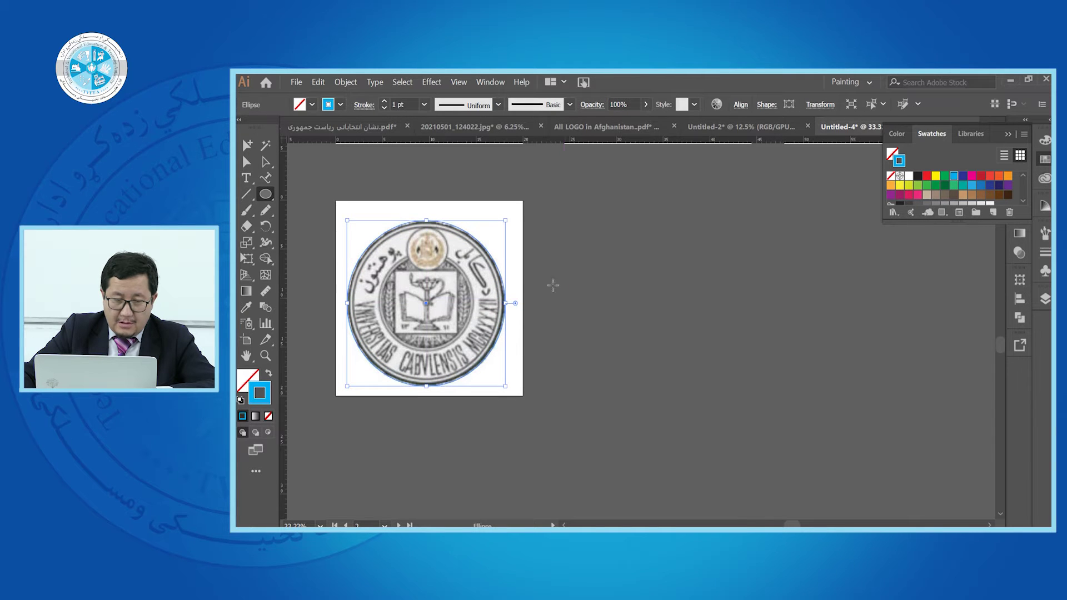
# Set the stroke weight of the circle around the seal to 4 pt
pyautogui.click(383, 101)
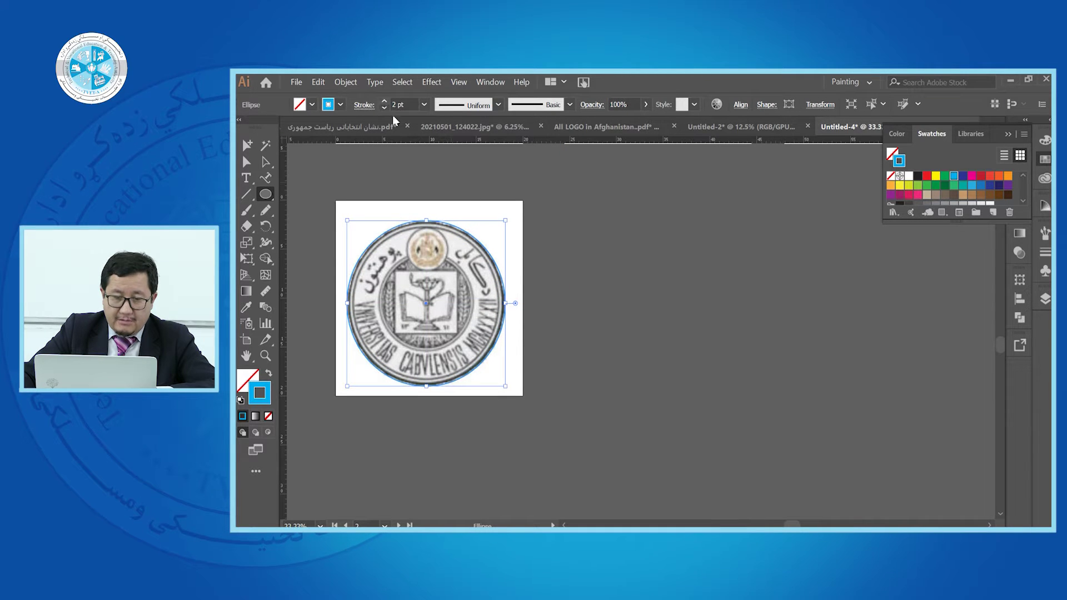
pyautogui.click(564, 253)
pyautogui.click(676, 332)
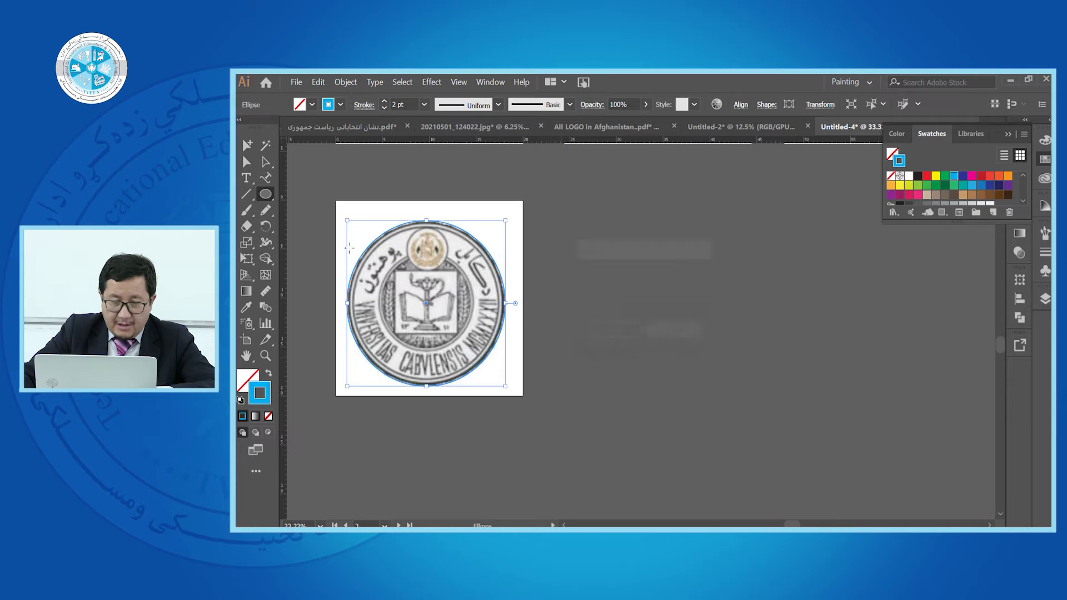
pyautogui.click(269, 163)
pyautogui.scroll(1, 513, 287)
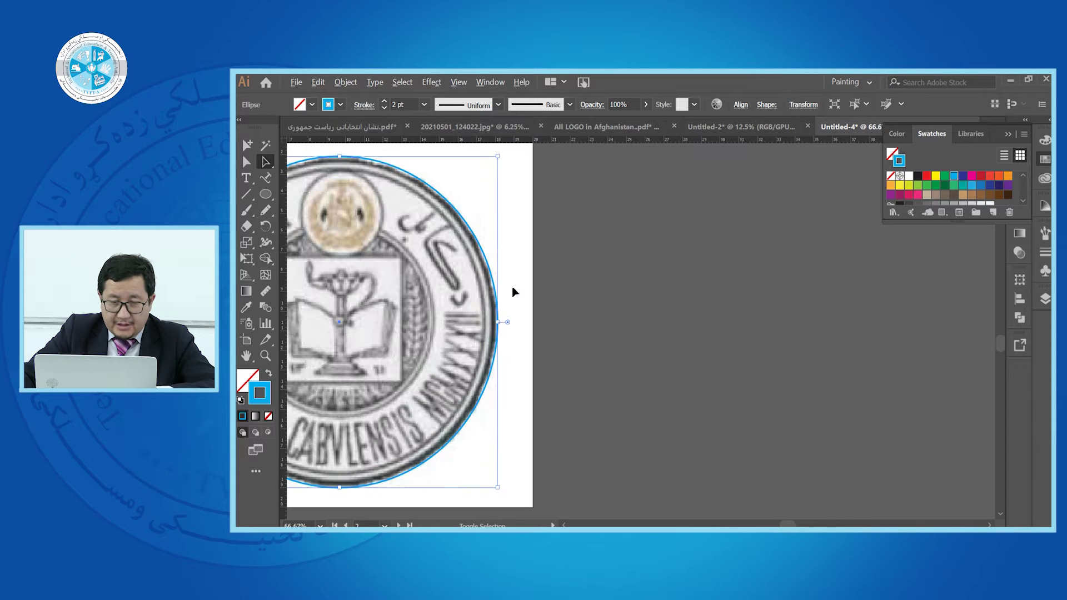
pyautogui.click(383, 101)
pyautogui.click(384, 102)
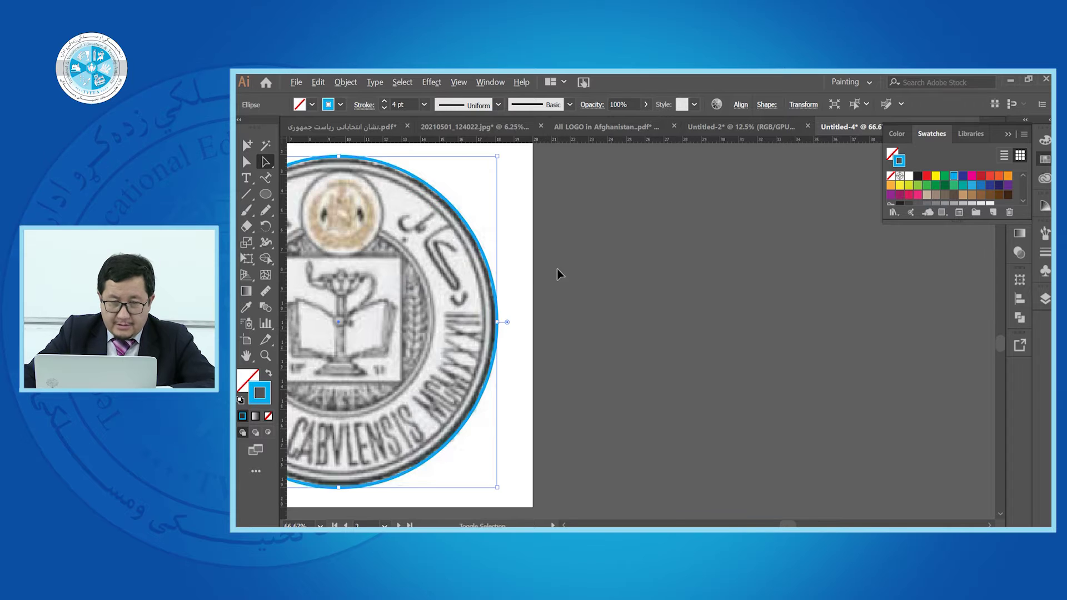
pyautogui.scroll(-1, 558, 273)
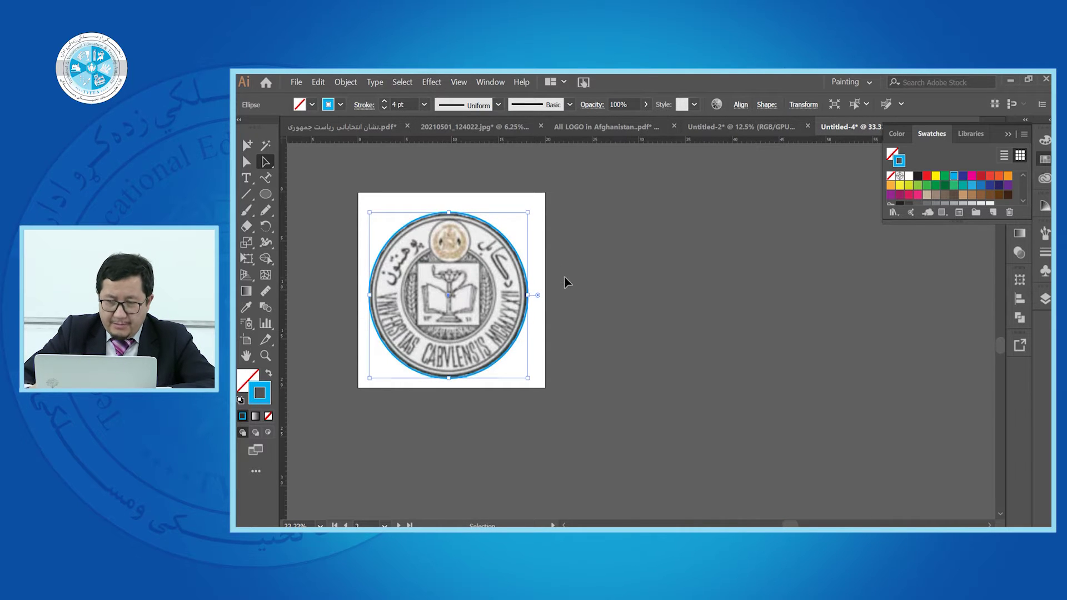
# Add a slightly smaller concentric copy of the circle along the seal's inner border line, with its stroke scaled to 3.773 pt
pyautogui.moveTo(529, 380); pyautogui.dragTo(523, 373)
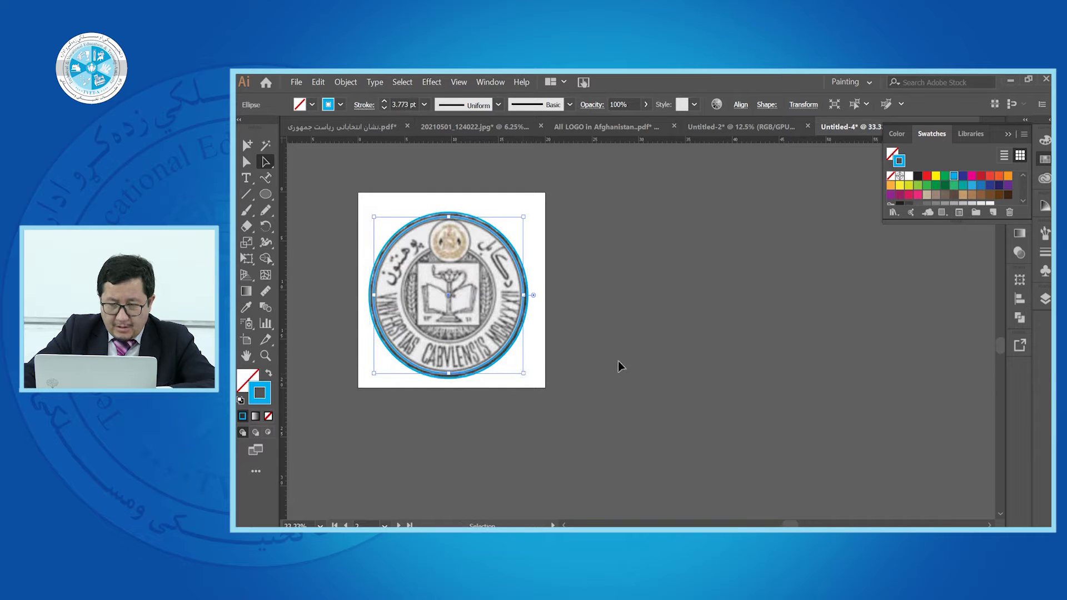
pyautogui.scroll(1, 554, 315)
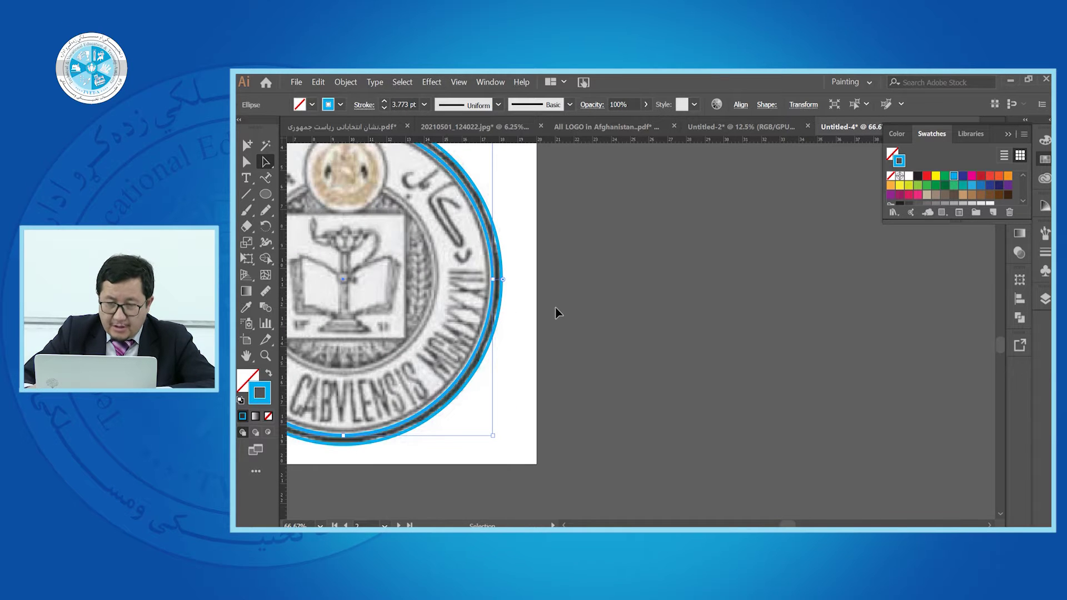
pyautogui.scroll(-1, 556, 310)
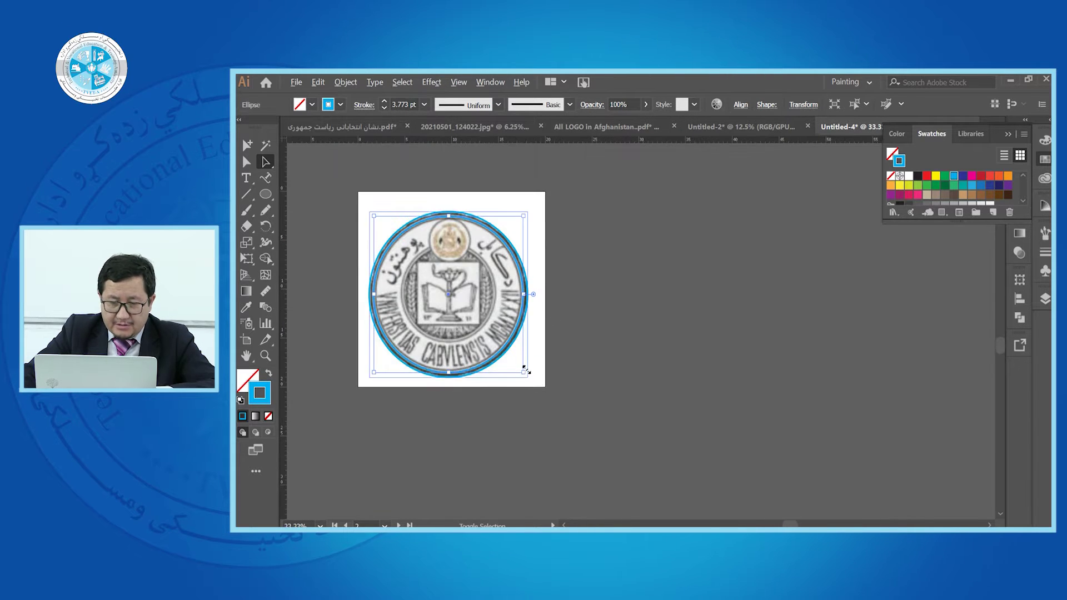
# Add a smaller concentric circle fitted around the central medallion, with its stroke scaled to 2.248 pt
pyautogui.moveTo(523, 373); pyautogui.dragTo(497, 343)
pyautogui.scroll(1, 465, 303)
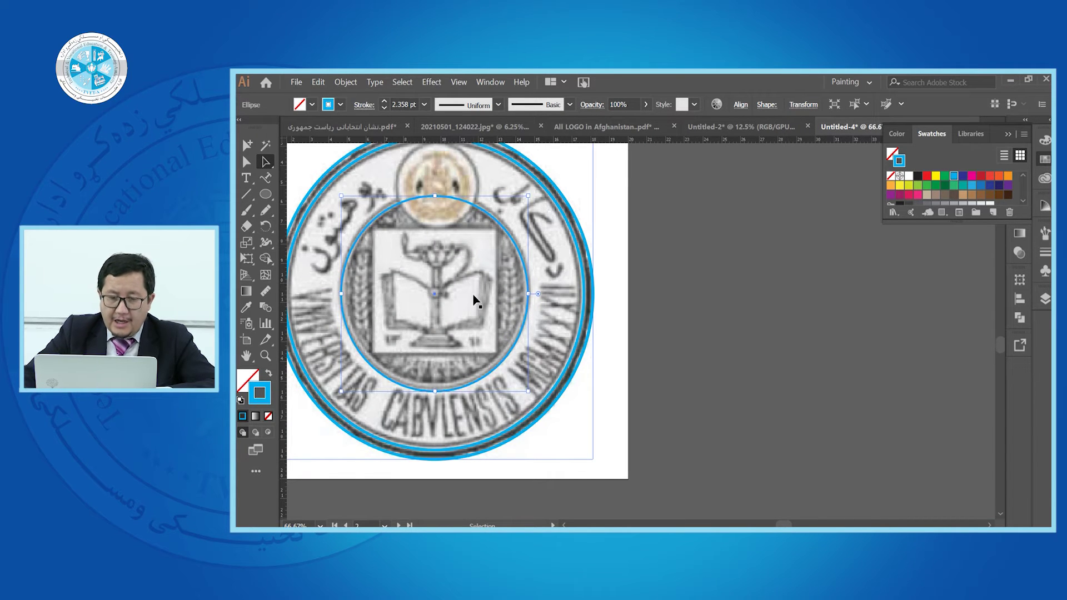
pyautogui.moveTo(528, 394); pyautogui.dragTo(525, 388)
pyautogui.scroll(-1, 548, 334)
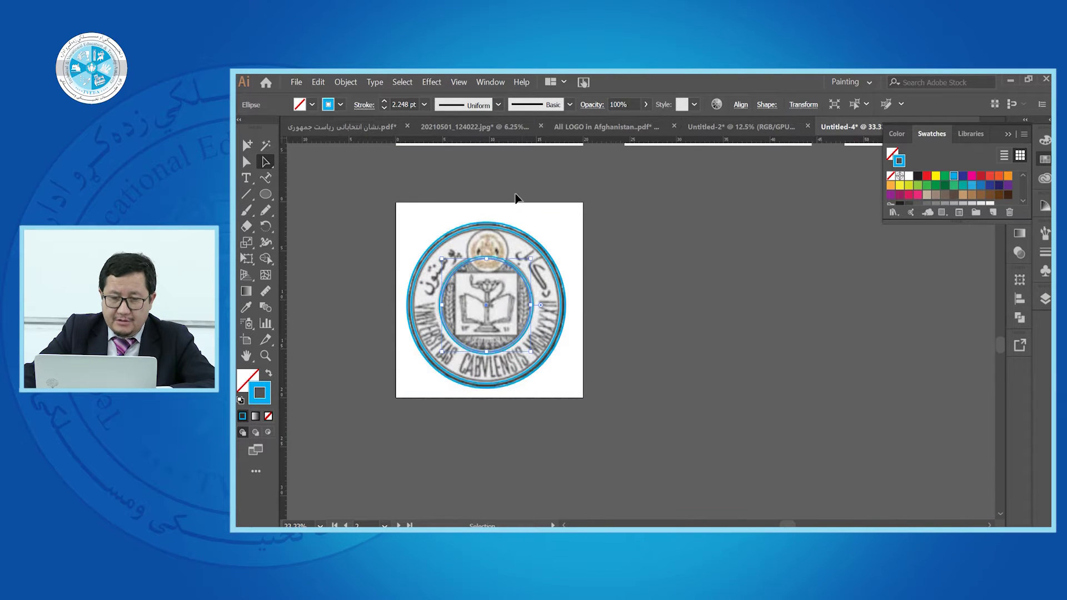
# Draw a circle around the small emblem at the top of the seal and set its stroke weight to 3 pt
pyautogui.scroll(2, 419, 217)
pyautogui.click(265, 194)
pyautogui.scroll(1, 554, 296)
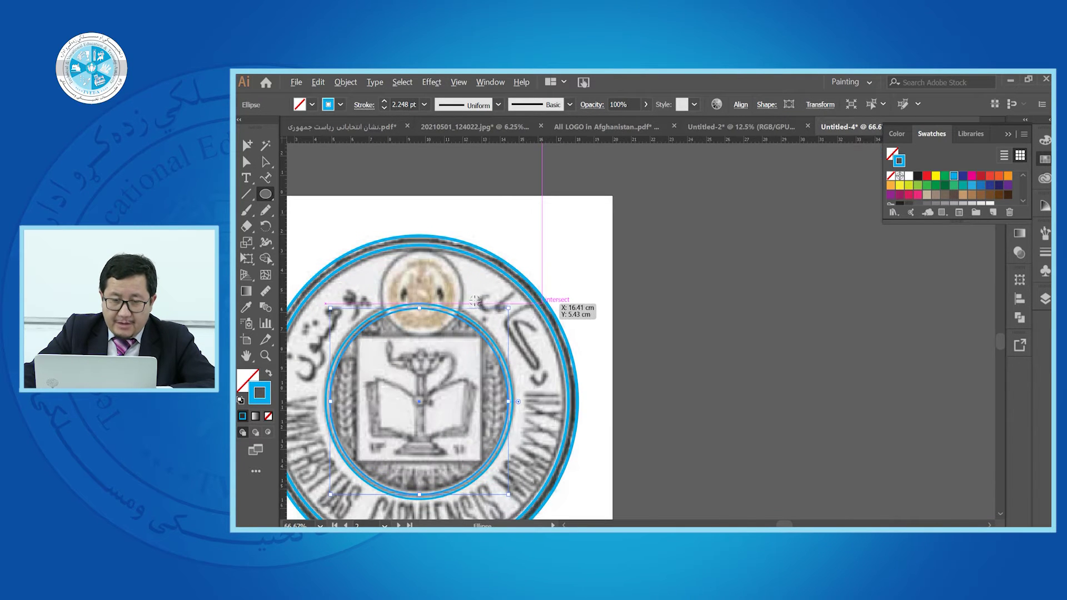
pyautogui.moveTo(422, 292); pyautogui.dragTo(462, 324)
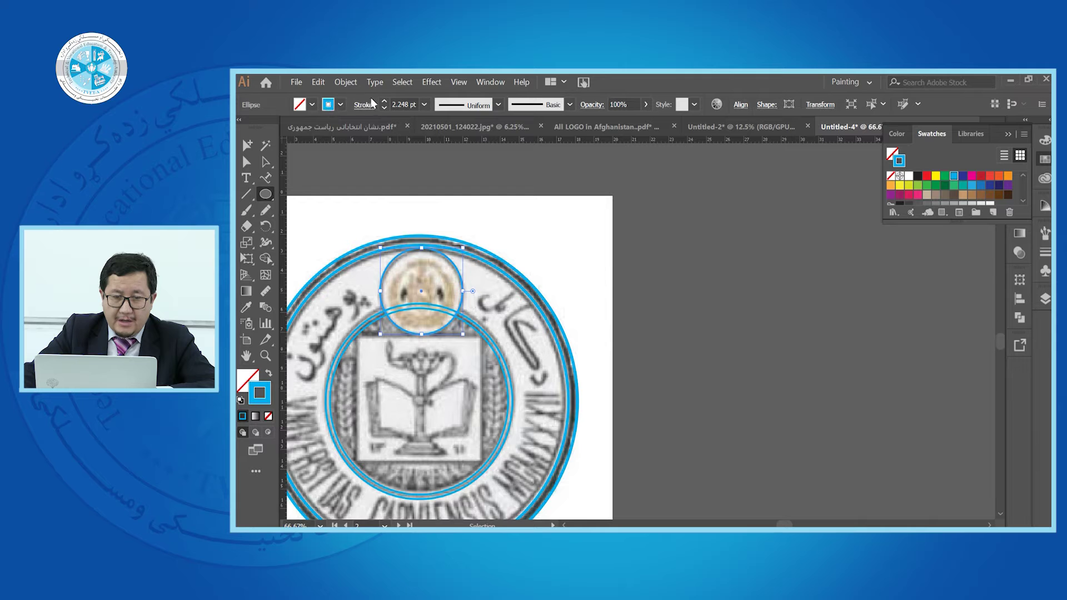
pyautogui.scroll(-3, 571, 245)
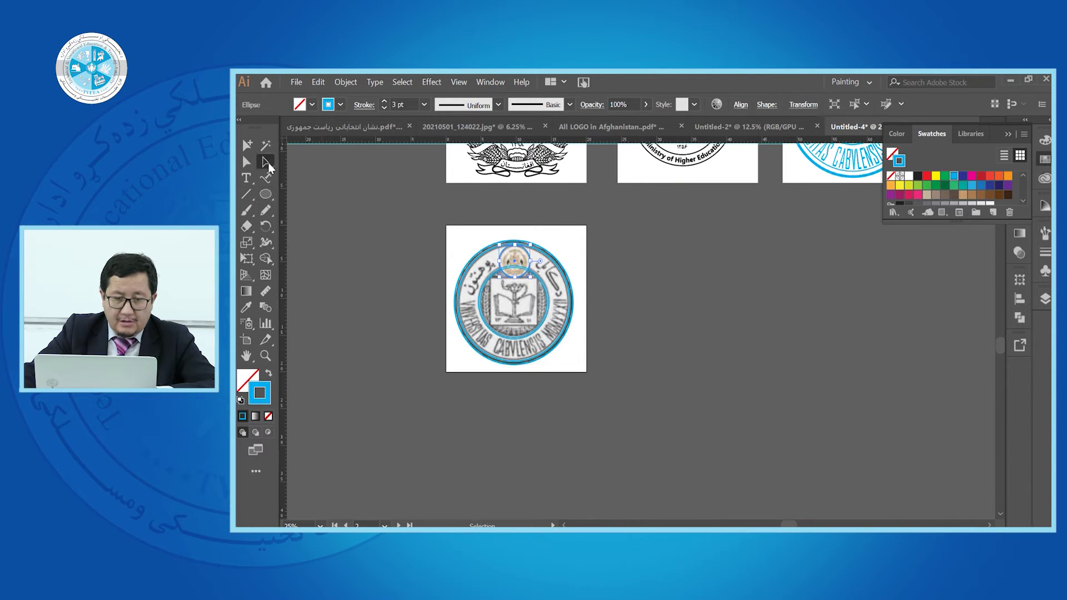
pyautogui.scroll(-1, 587, 275)
pyautogui.moveTo(466, 338); pyautogui.dragTo(456, 294)
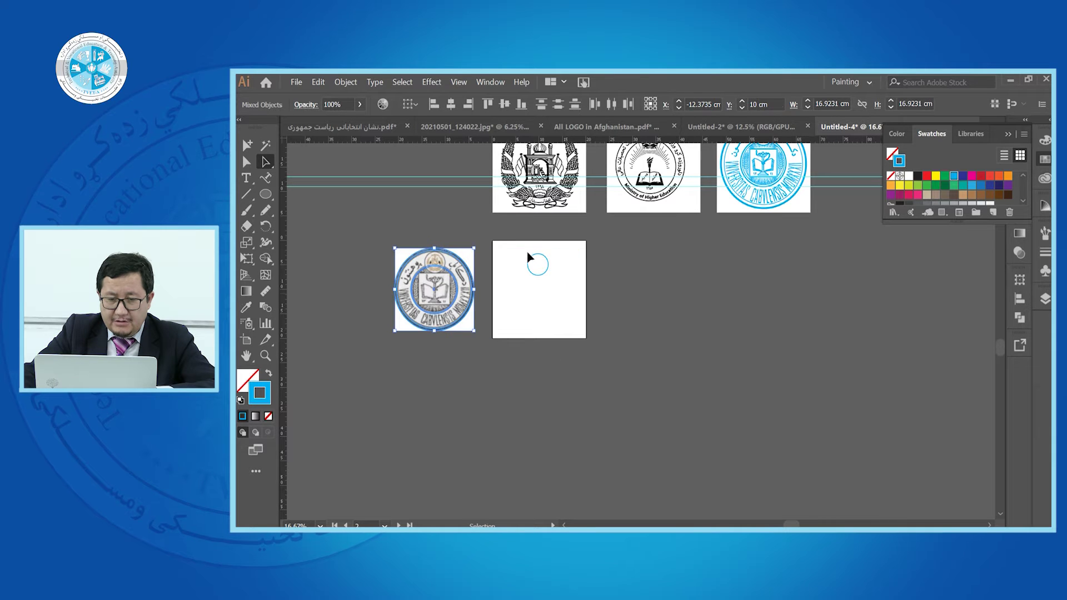
pyautogui.press('z')
pyautogui.hotkey('ctrl', 'z')
pyautogui.hotkey('ctrl', '=')
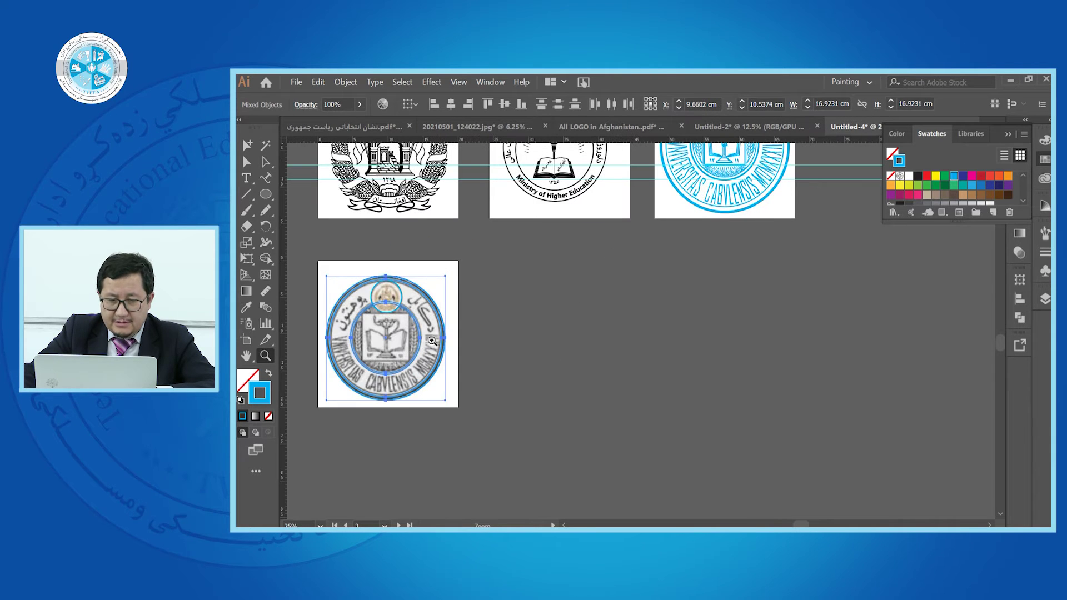
# Move the reference seal image off the artboard, beside the traced circles
pyautogui.click(385, 345)
pyautogui.moveTo(384, 345); pyautogui.dragTo(557, 340)
pyautogui.scroll(1, 327, 267)
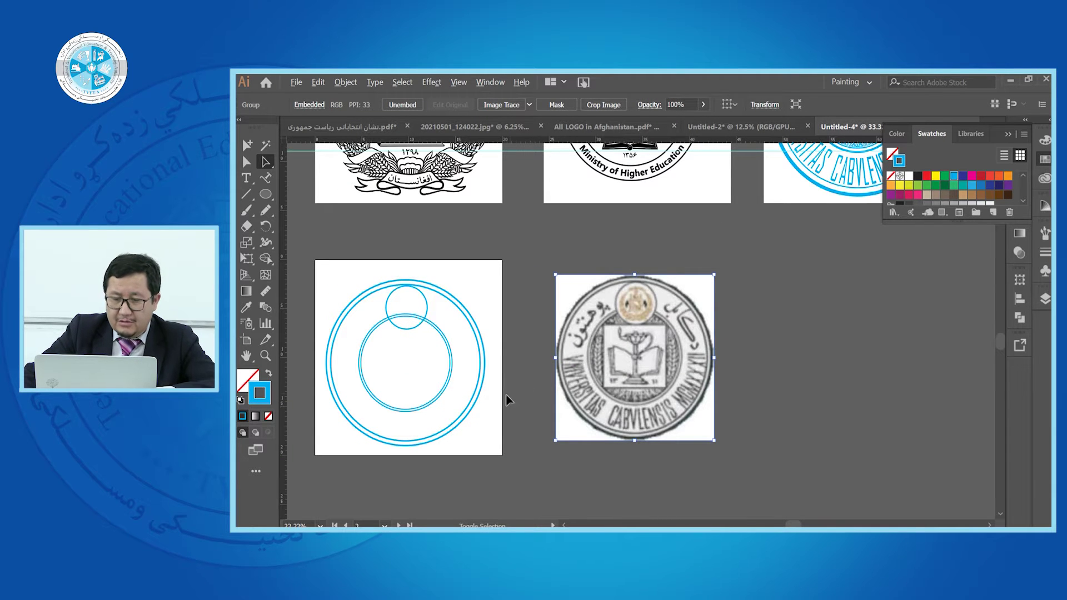
# Enlarge the inner of the two outer border circles slightly, scaling its stroke to 3.063 pt
pyautogui.scroll(1, 506, 395)
pyautogui.click(459, 399)
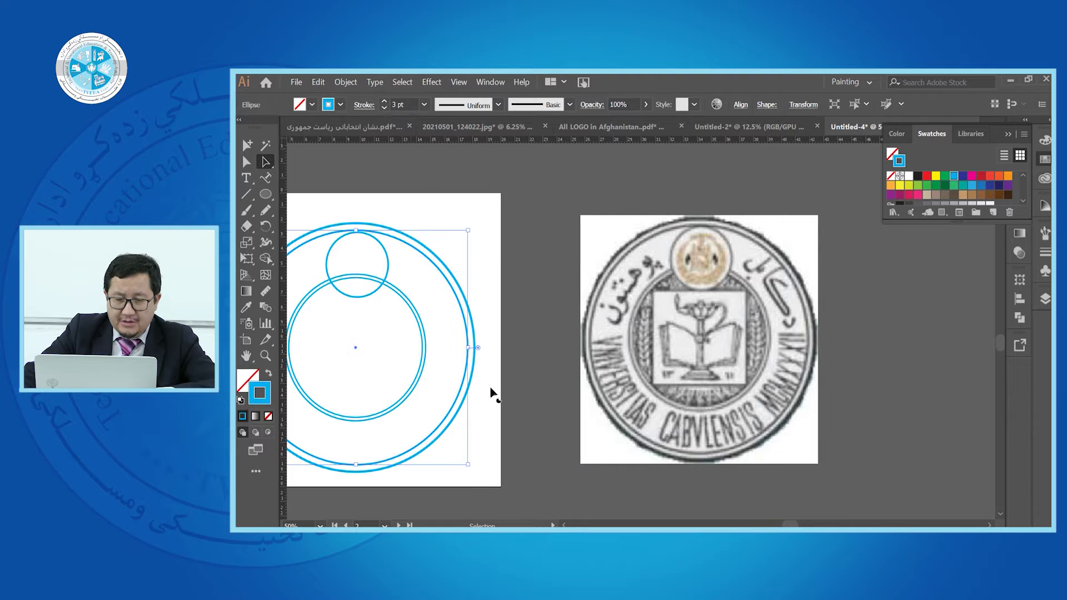
pyautogui.moveTo(468, 465); pyautogui.dragTo(471, 468)
pyautogui.click(507, 436)
pyautogui.scroll(1, 432, 305)
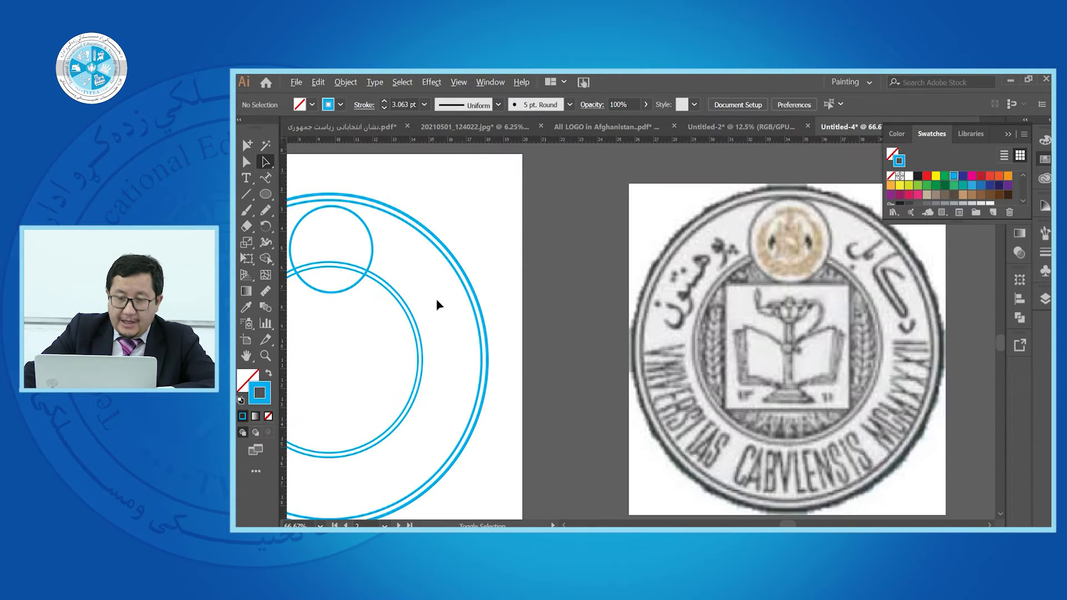
pyautogui.scroll(-1, 445, 304)
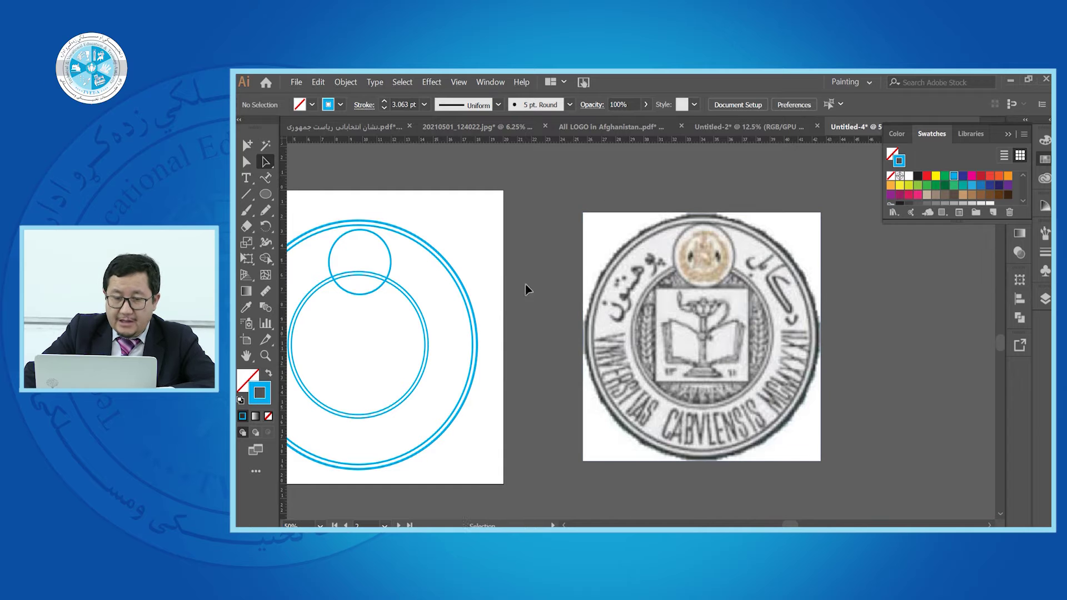
# Fill the small emblem circle with white so it covers the medallion circles behind it
pyautogui.click(389, 281)
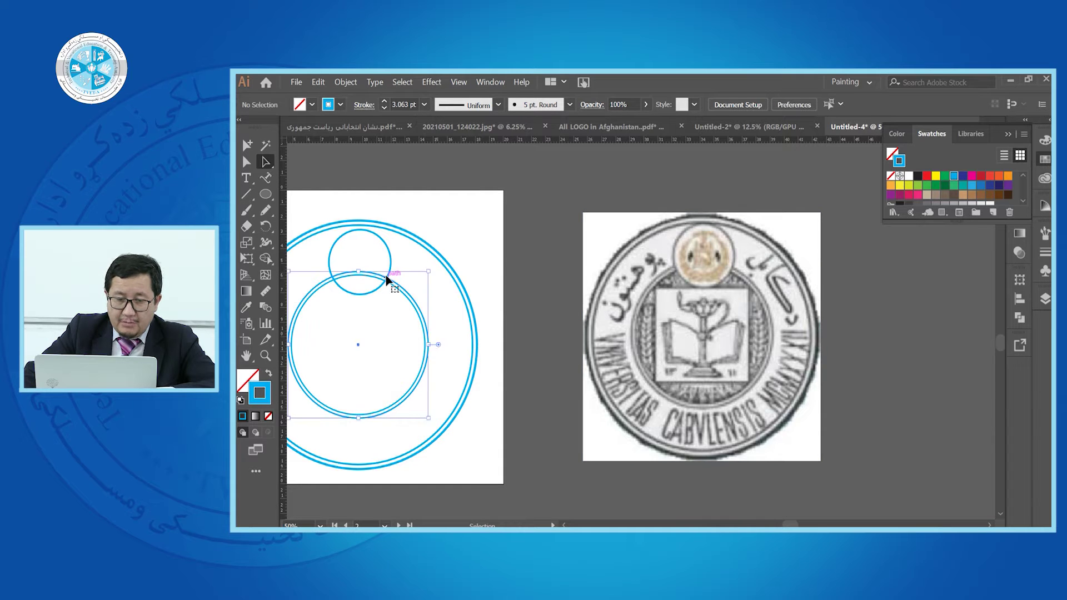
pyautogui.click(392, 274)
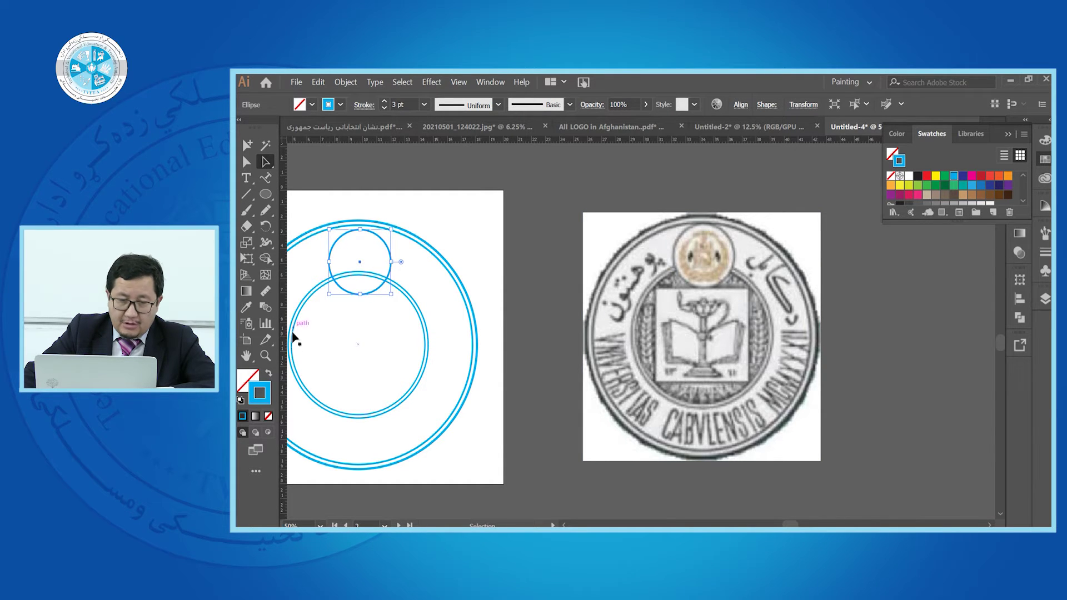
pyautogui.click(897, 133)
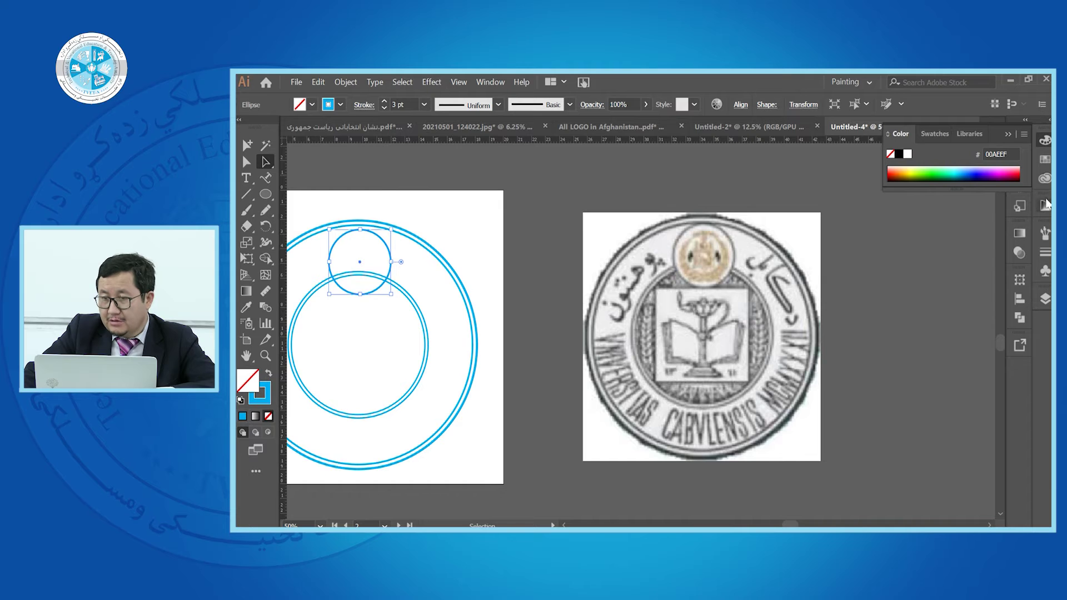
pyautogui.click(907, 155)
pyautogui.click(533, 207)
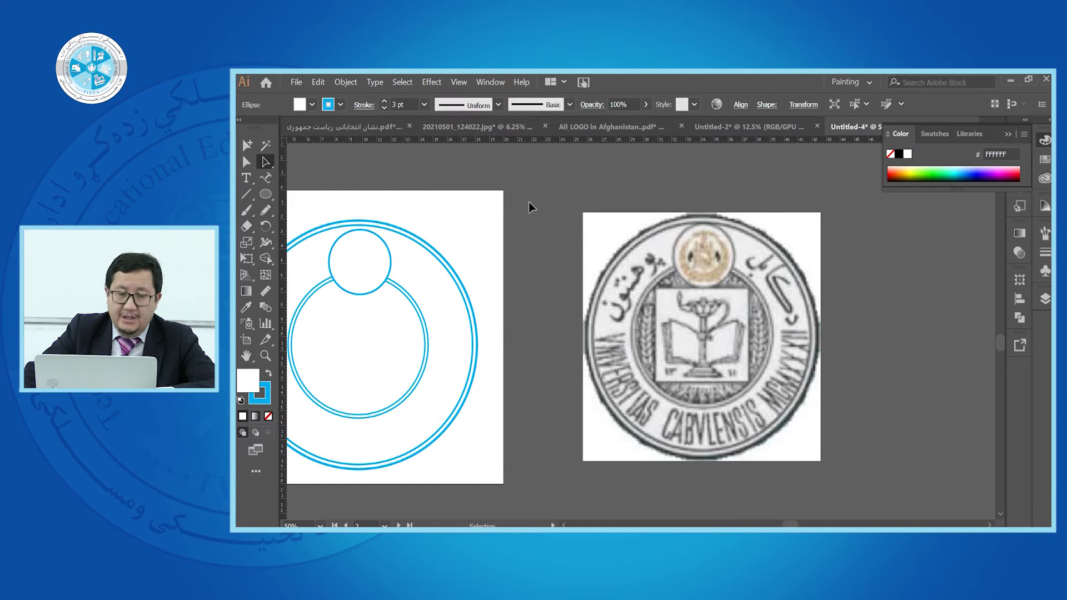
# Copy the national emblem from the Ministry of Higher Education logo onto the small circle of the new seal
pyautogui.scroll(-2, 531, 210)
pyautogui.scroll(3, 647, 314)
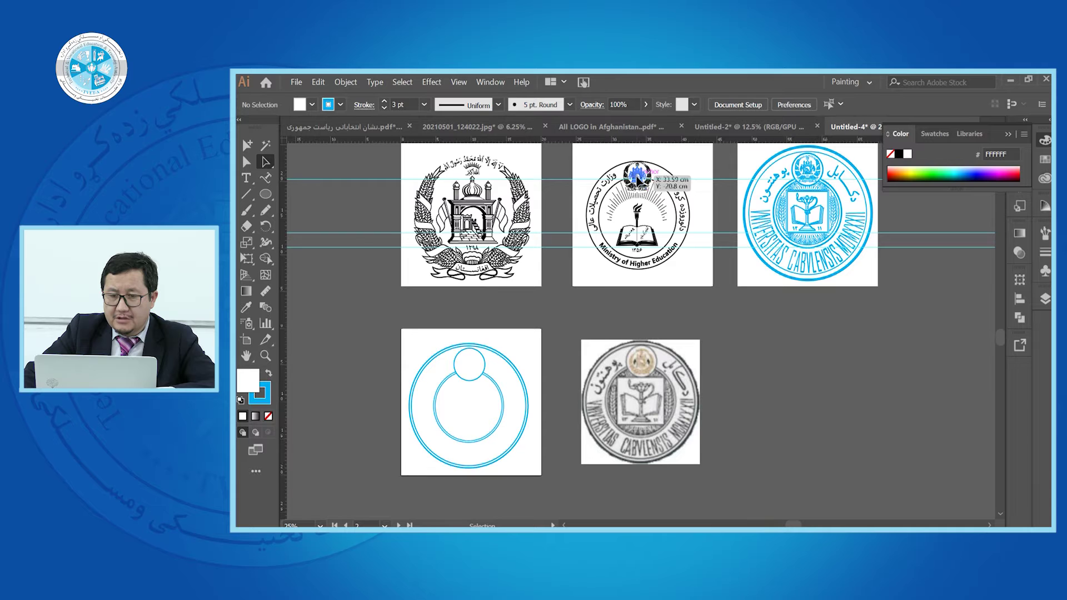
pyautogui.moveTo(635, 176); pyautogui.dragTo(478, 384)
pyautogui.scroll(3, 472, 370)
pyautogui.hotkey('ctrl', 'shift', '[')
pyautogui.click(567, 231)
pyautogui.click(483, 378)
pyautogui.click(431, 285)
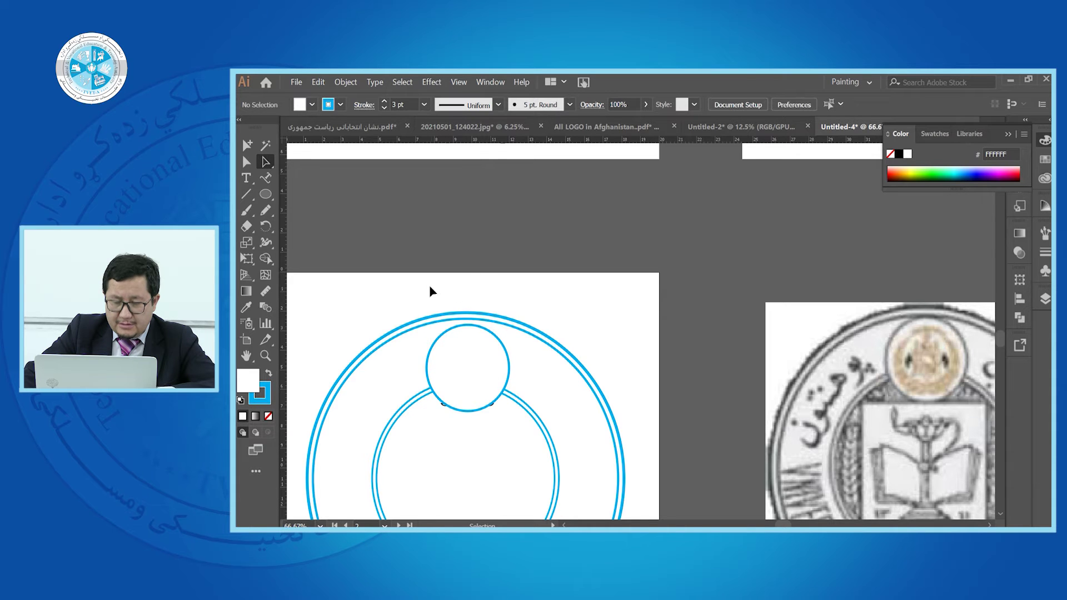
# Bring the copied national emblem to the front and centre it within the small white circle
pyautogui.rightClick(461, 366)
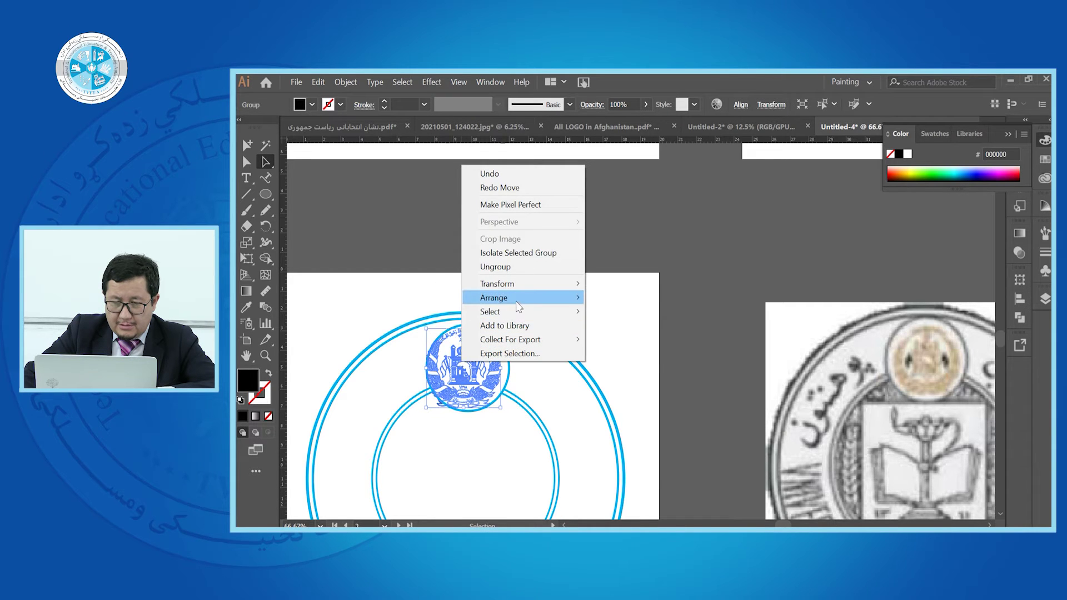
pyautogui.moveTo(517, 298)
pyautogui.click(628, 298)
pyautogui.click(653, 238)
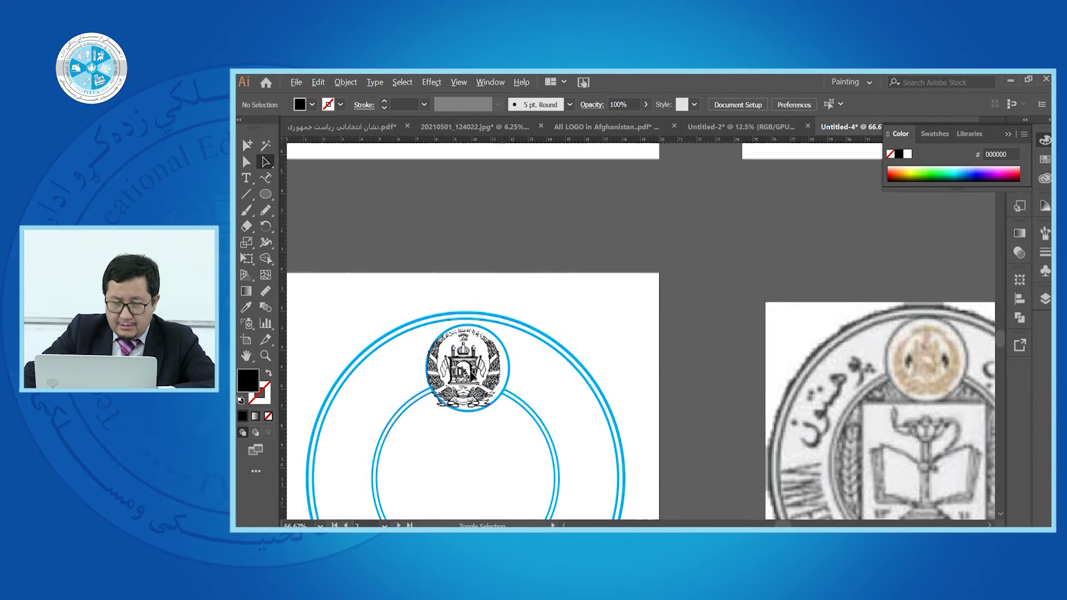
pyautogui.scroll(3, 467, 362)
pyautogui.moveTo(490, 380); pyautogui.dragTo(502, 382)
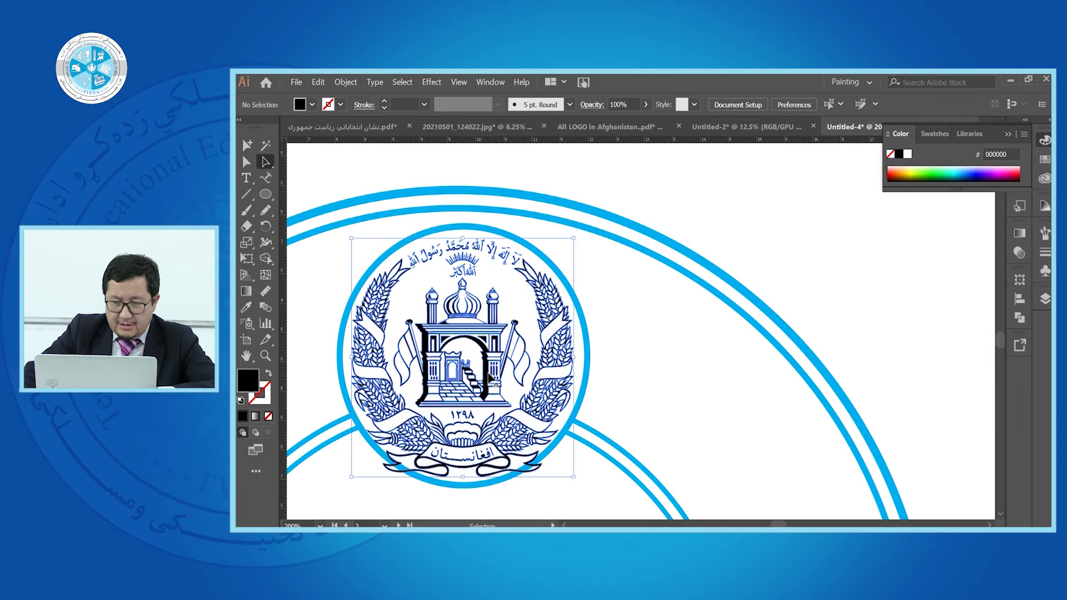
# Recolour the emblem light blue by sampling the finished Kabul University logo with the Eyedropper
pyautogui.scroll(-3, 489, 367)
pyautogui.scroll(-2, 461, 322)
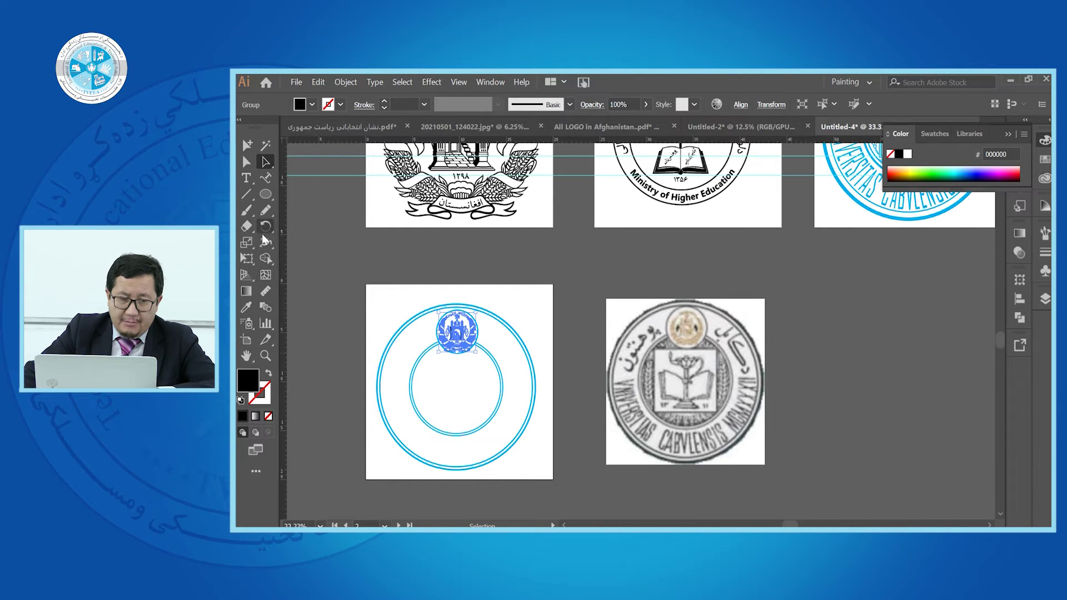
pyautogui.click(251, 306)
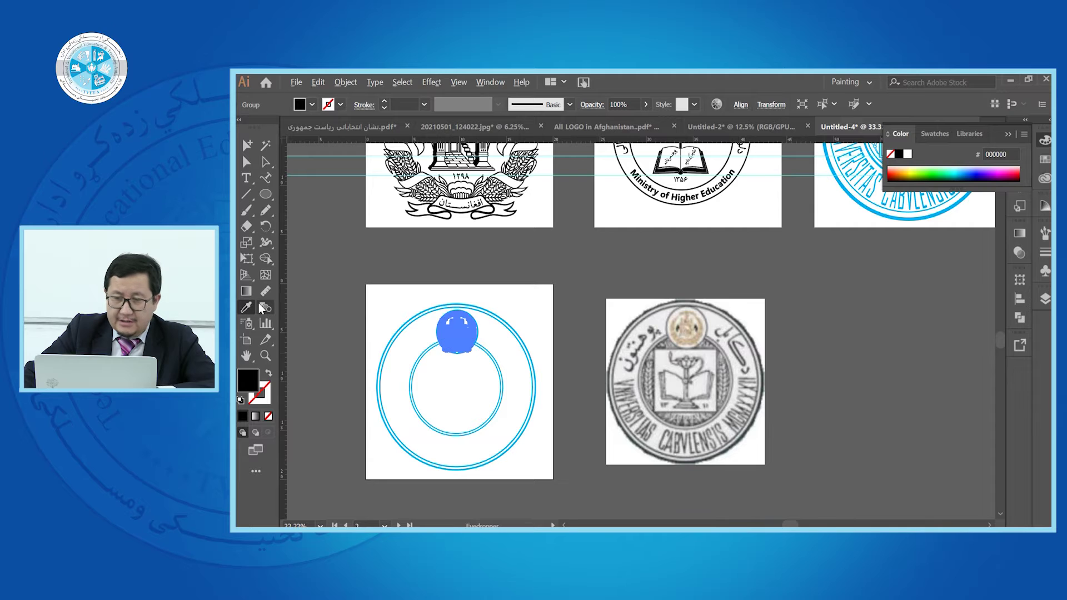
pyautogui.click(844, 179)
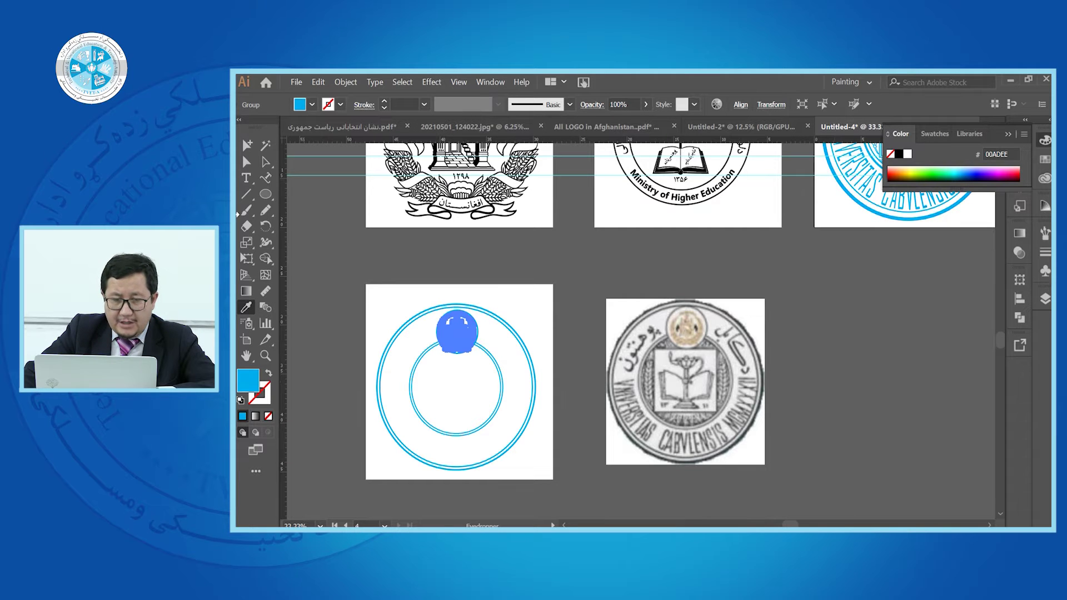
pyautogui.click(265, 163)
pyautogui.click(432, 300)
# Scale the blue emblem down slightly so it fits inside the small circle
pyautogui.scroll(3, 445, 317)
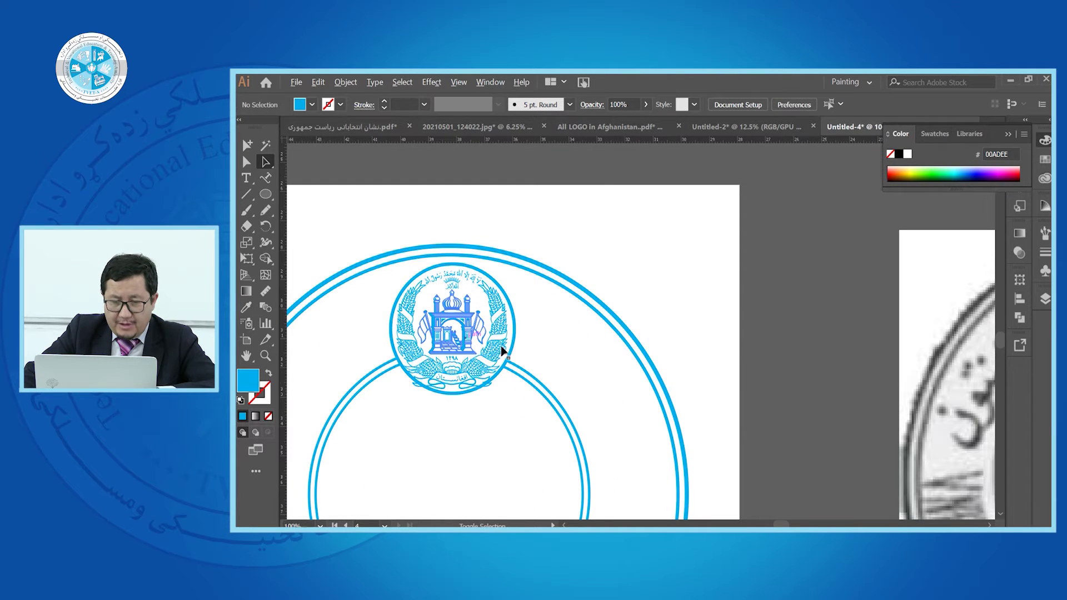
pyautogui.scroll(2, 514, 347)
pyautogui.click(477, 369)
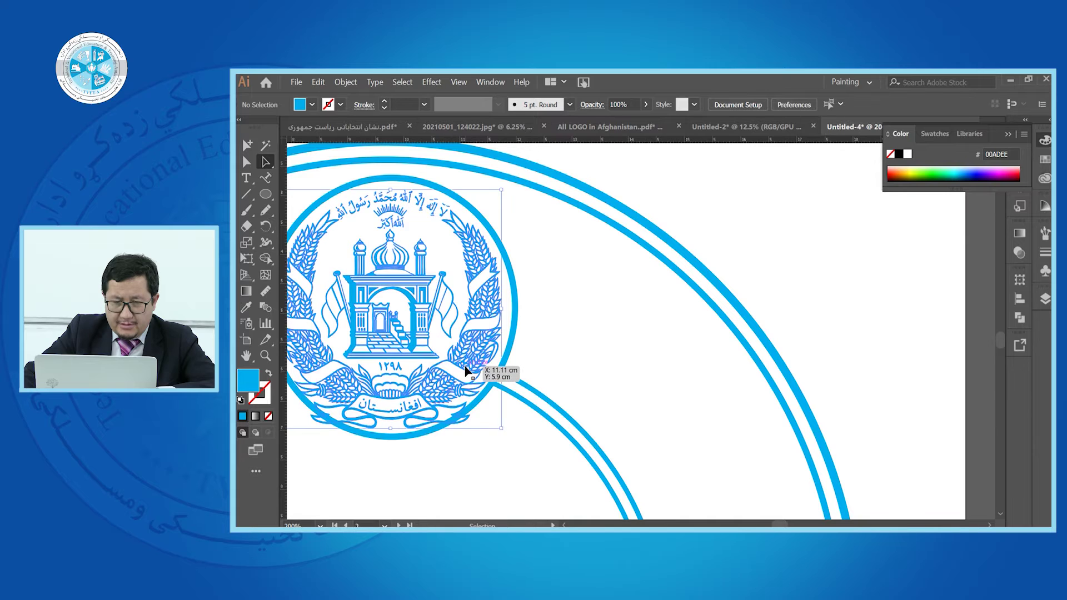
pyautogui.moveTo(502, 427); pyautogui.dragTo(502, 416)
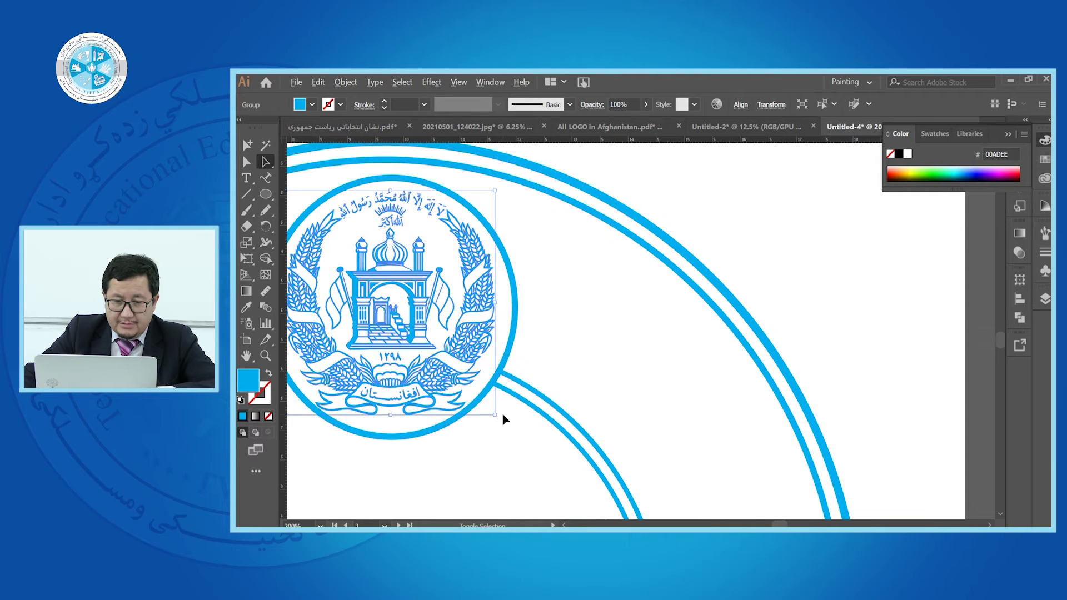
pyautogui.click(502, 412)
# Examine the finished blue Kabul University logo's book-and-lamp panel, wheat ears, leaf pattern and ring lettering
pyautogui.scroll(-4, 502, 412)
pyautogui.scroll(-1, 464, 267)
pyautogui.scroll(-2, 464, 266)
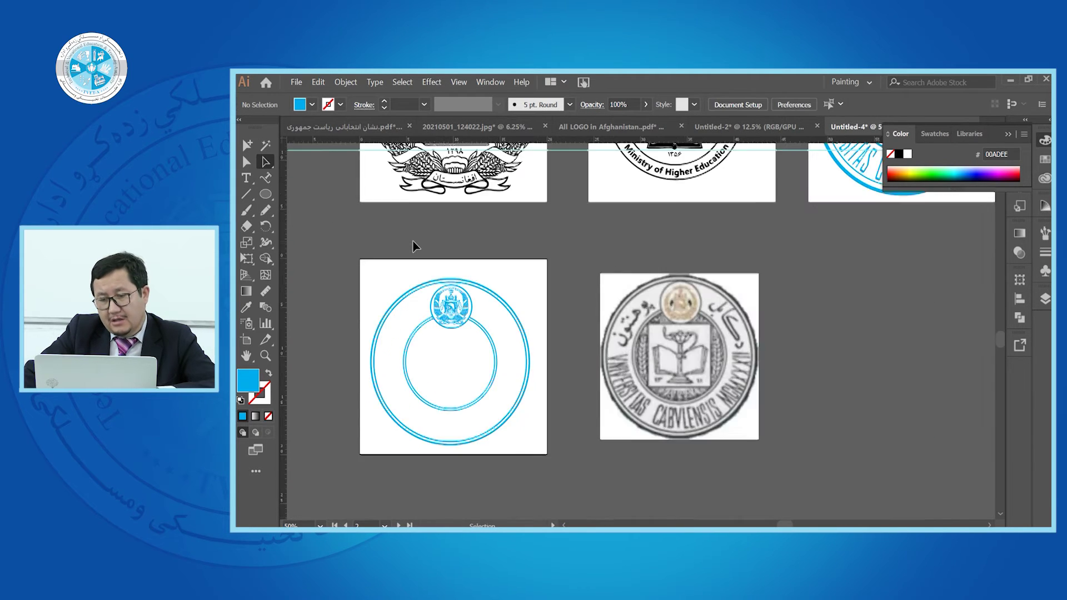
pyautogui.scroll(2, 746, 219)
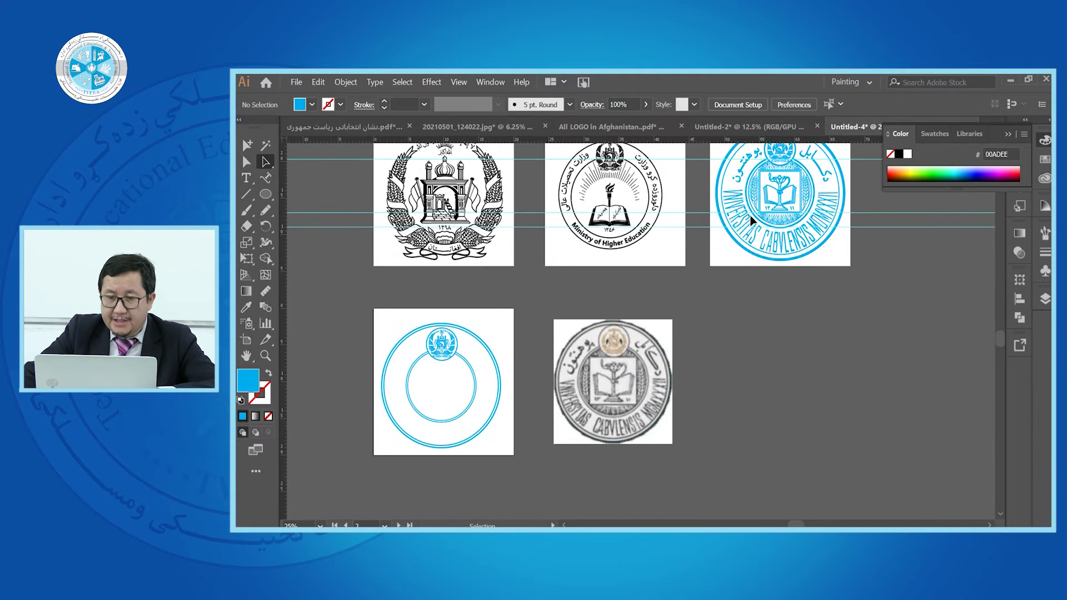
pyautogui.scroll(1, 868, 235)
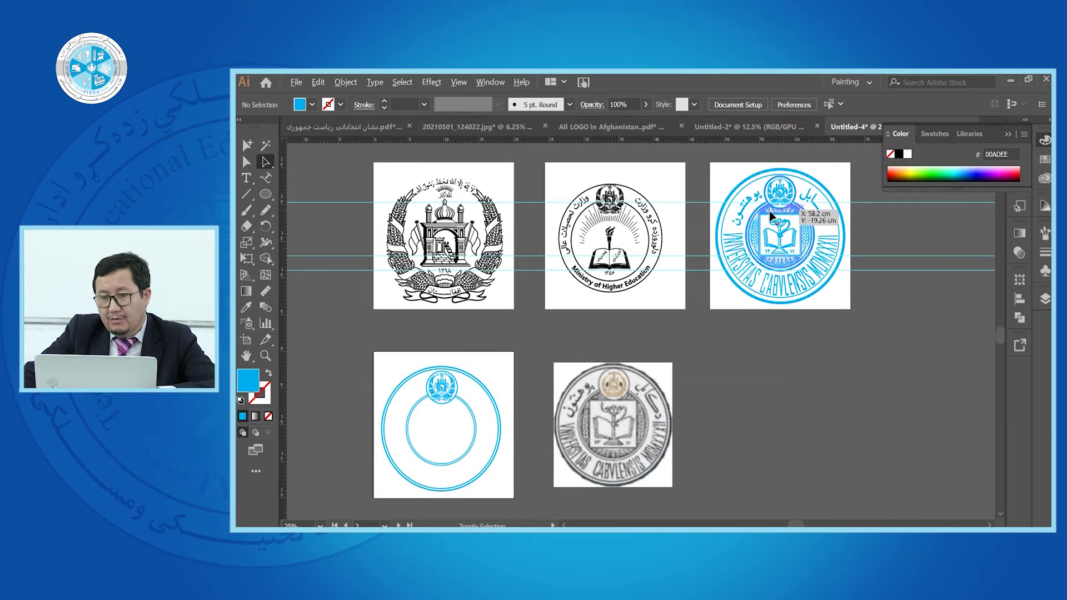
pyautogui.scroll(3, 771, 215)
pyautogui.scroll(-5, 524, 386)
pyautogui.scroll(-1, 445, 381)
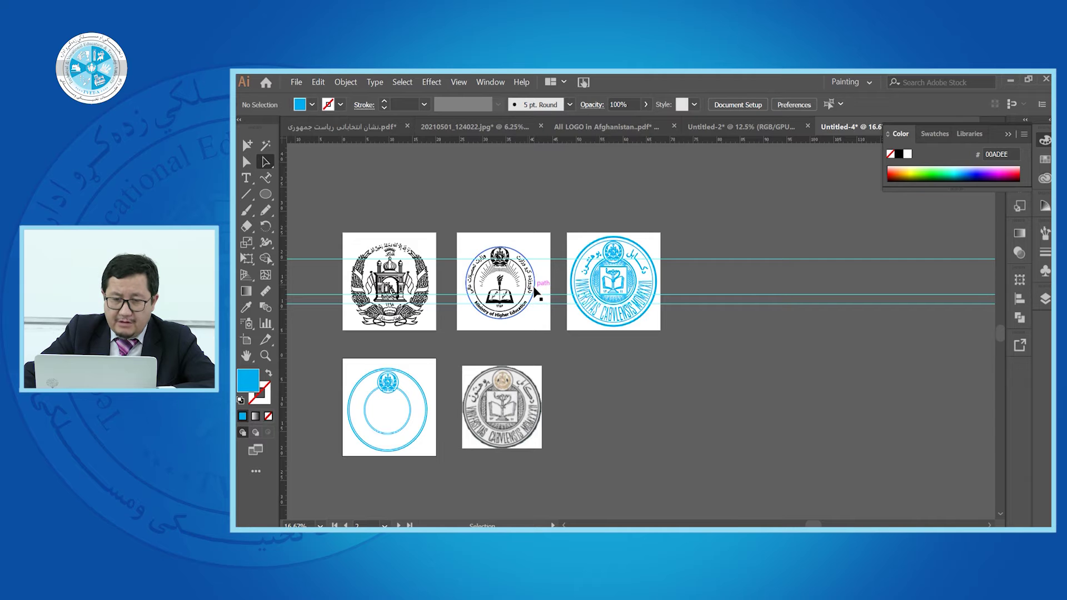
pyautogui.scroll(6, 631, 281)
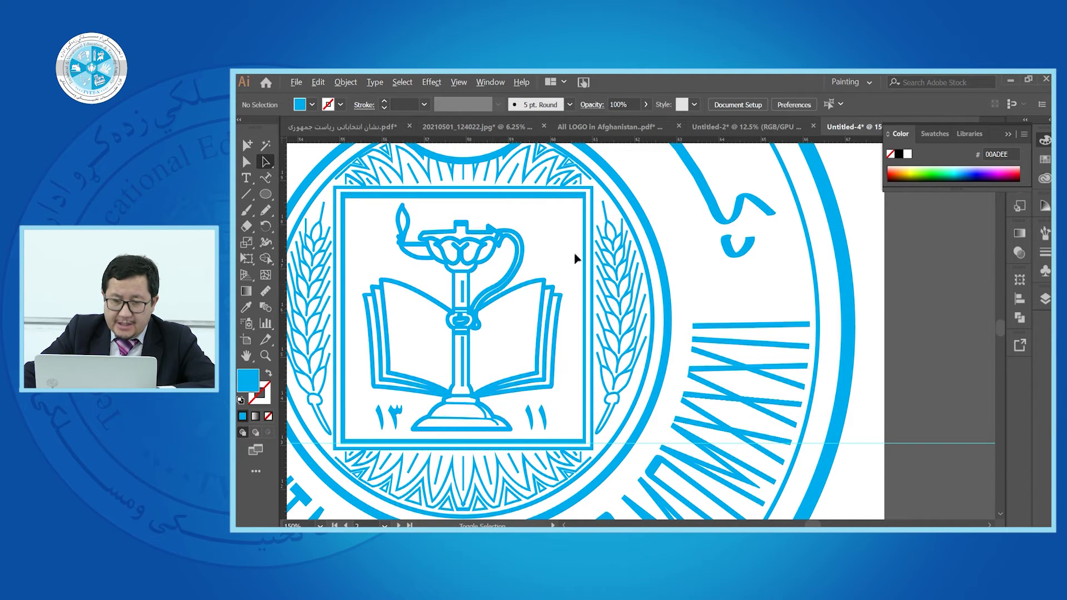
pyautogui.scroll(-5, 643, 400)
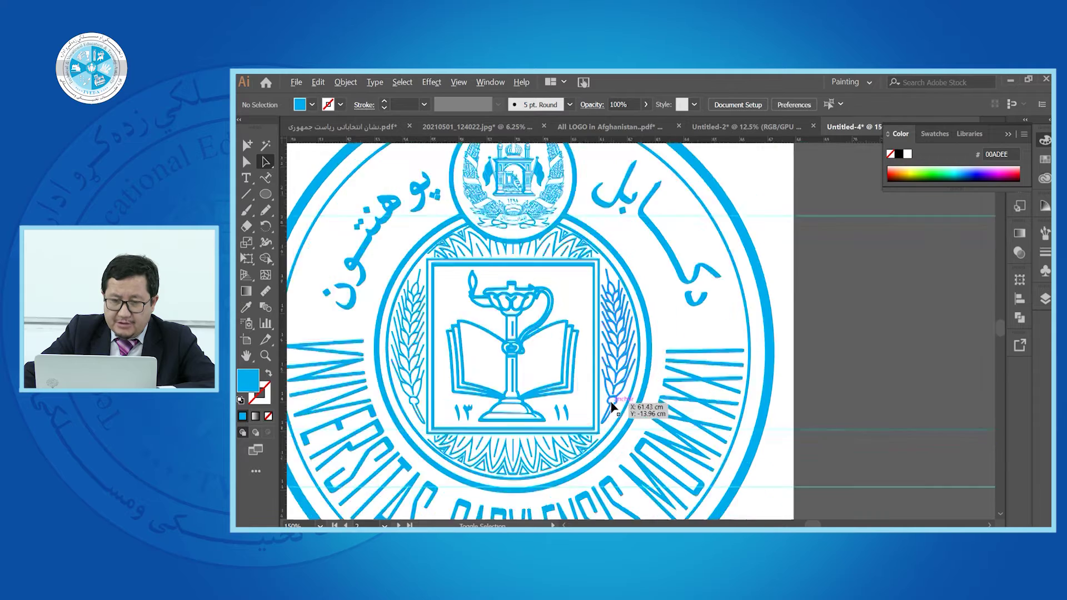
pyautogui.scroll(-2, 617, 400)
pyautogui.scroll(-2, 623, 350)
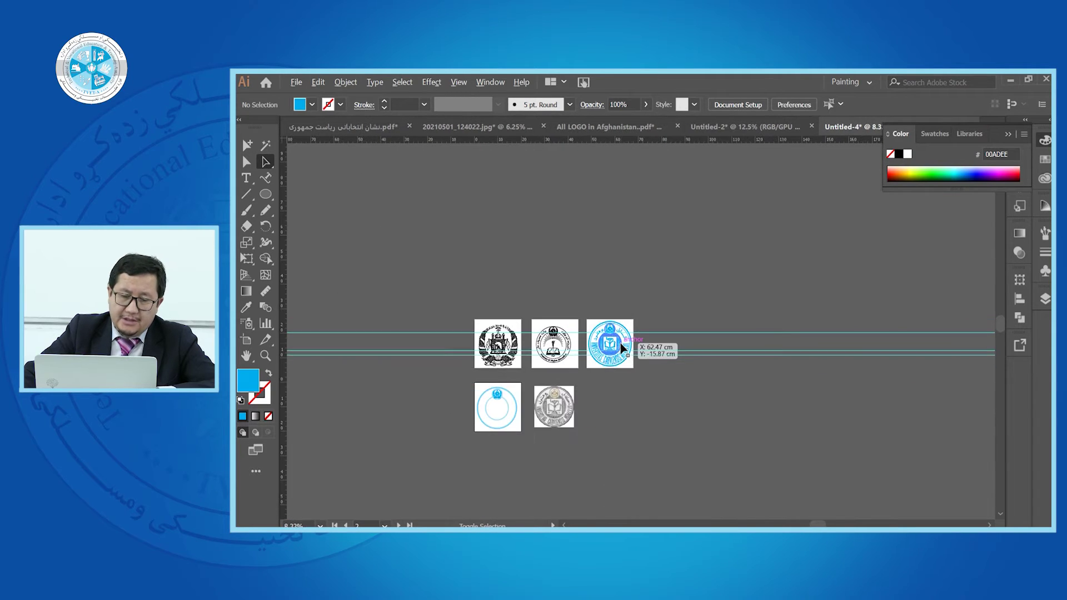
pyautogui.scroll(1, 606, 271)
pyautogui.scroll(1, 604, 269)
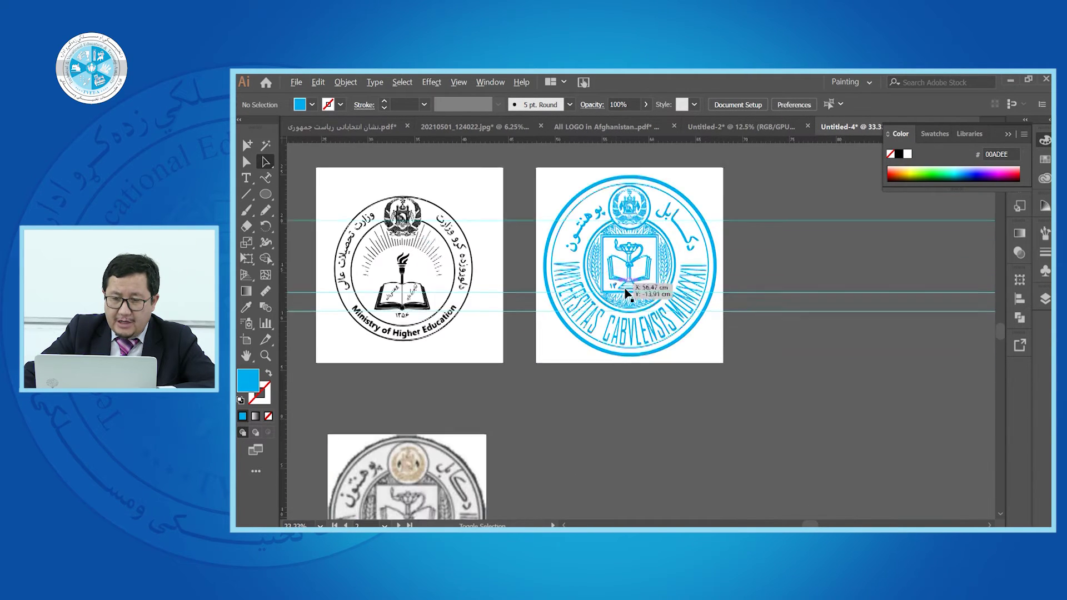
# Ungroup the finished blue Kabul University logo and select the calligraphic word to the right of its emblem
pyautogui.scroll(-1, 634, 291)
pyautogui.moveTo(652, 286); pyautogui.dragTo(657, 266)
pyautogui.rightClick(657, 265)
pyautogui.press('Escape')
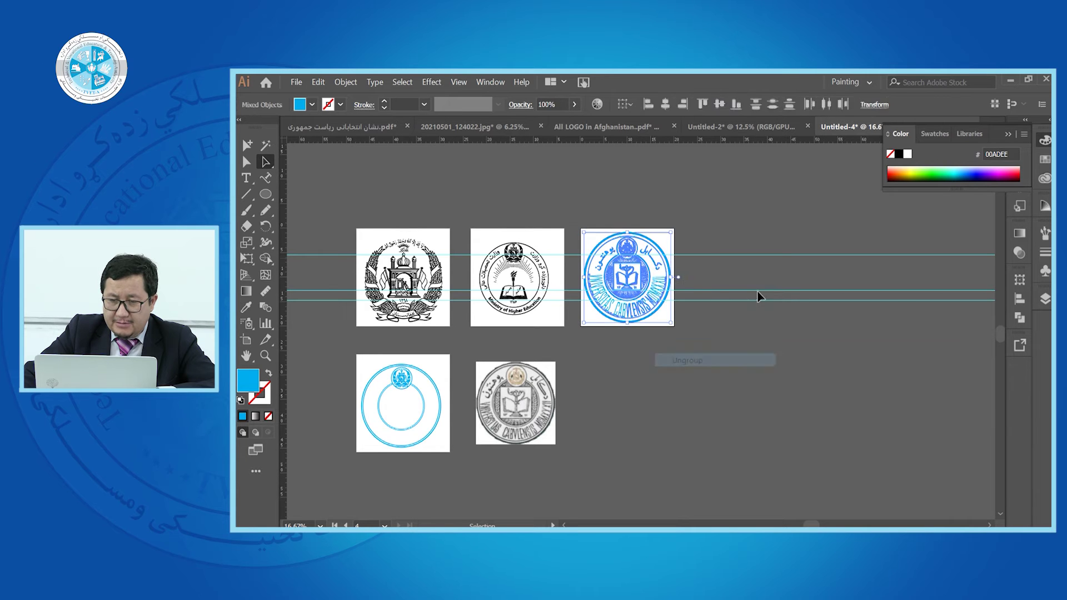
pyautogui.click(759, 296)
pyautogui.click(655, 266)
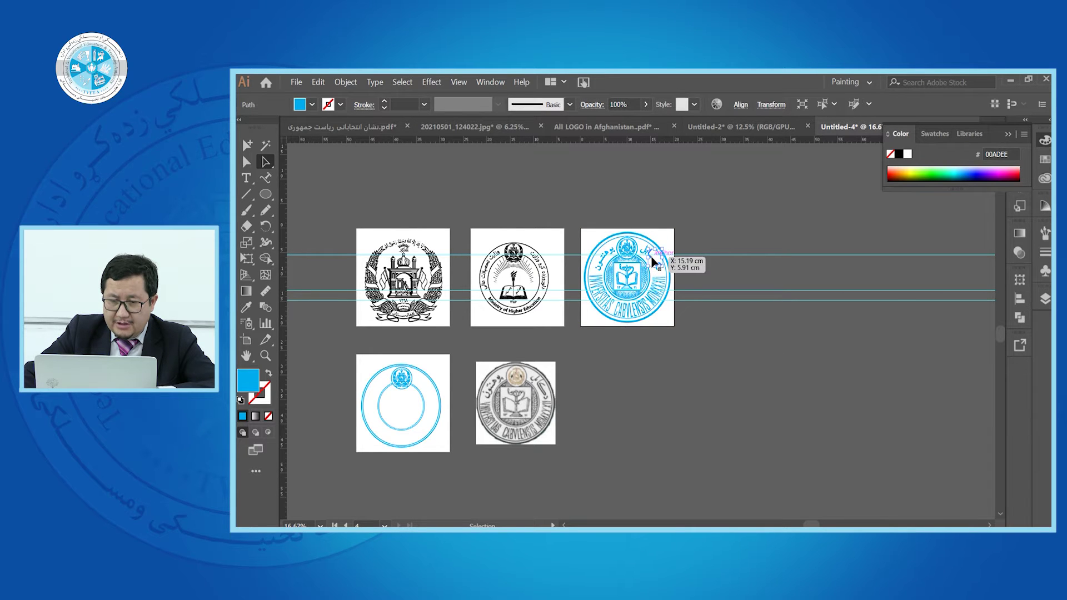
pyautogui.scroll(7, 653, 264)
pyautogui.scroll(-3, 639, 256)
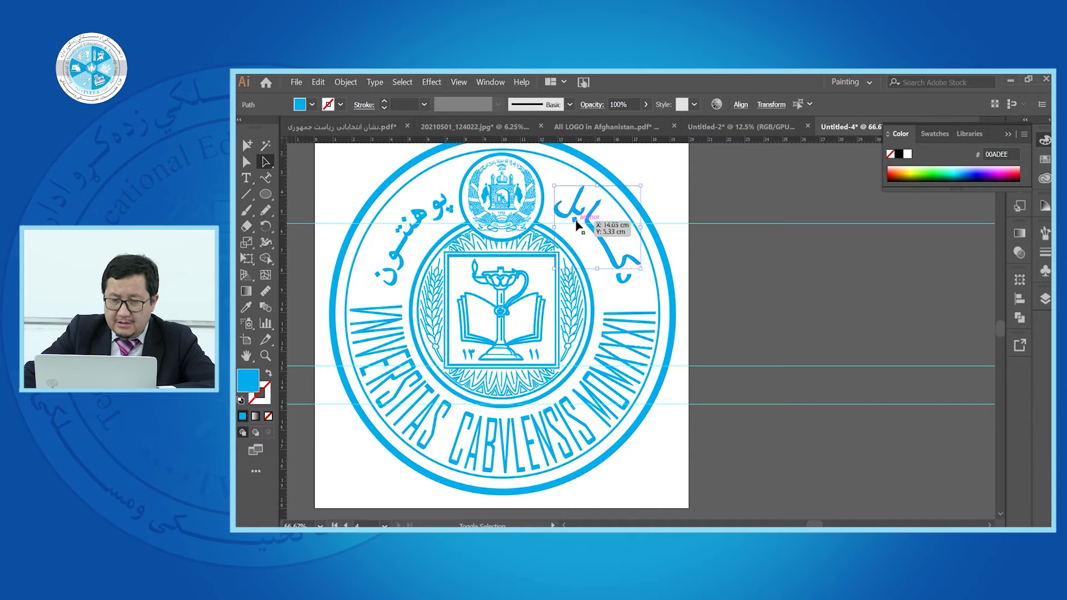
# Delete the outer rings from the finished blue Kabul University logo
pyautogui.keyDown('shift'); pyautogui.click(448, 217); pyautogui.keyUp('shift')
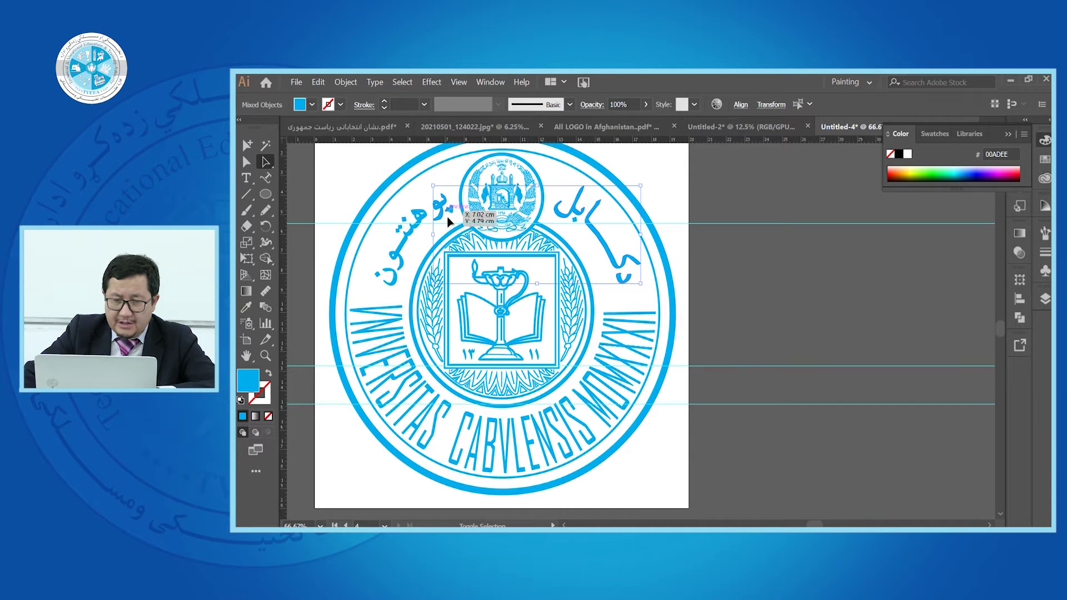
pyautogui.scroll(-3, 548, 256)
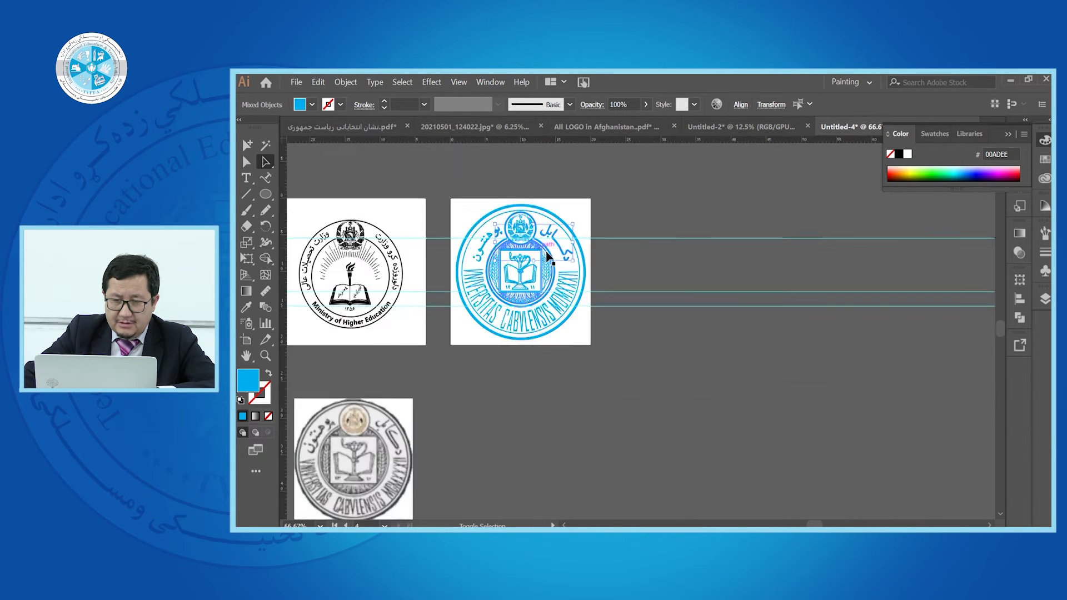
pyautogui.scroll(-3, 548, 256)
pyautogui.click(572, 260)
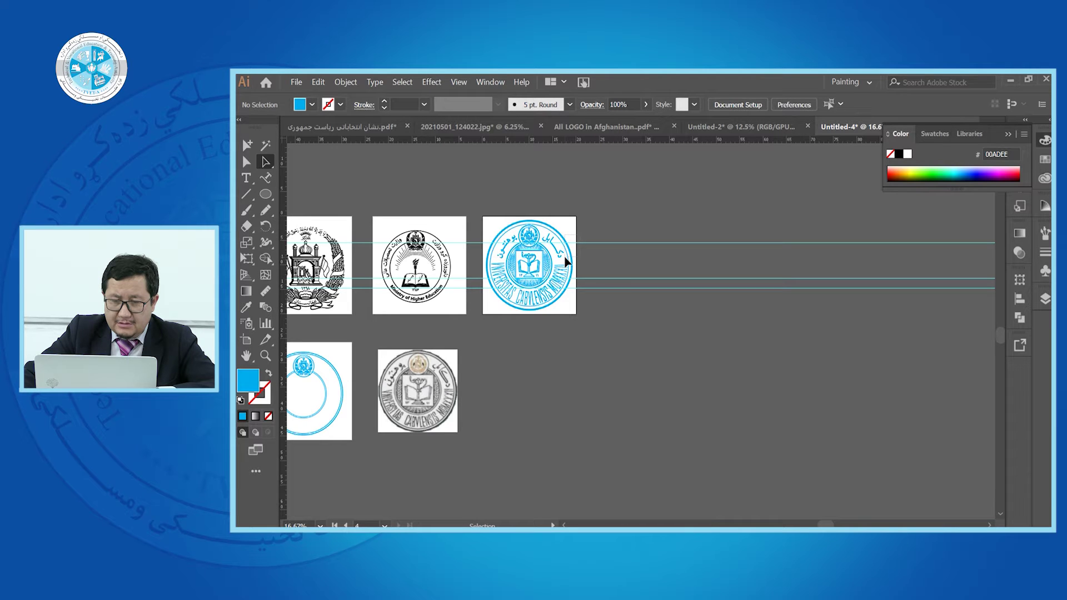
pyautogui.click(567, 261)
pyautogui.press('Delete')
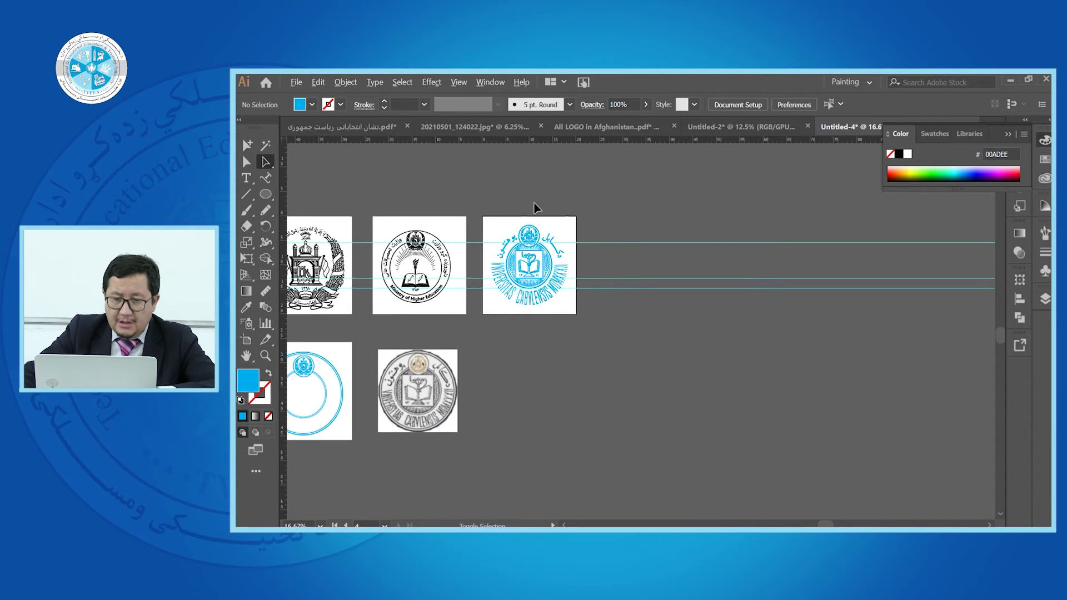
# Delete the national emblem from the small upper circle of the finished blue logo
pyautogui.scroll(3, 523, 233)
pyautogui.moveTo(533, 238); pyautogui.dragTo(558, 240)
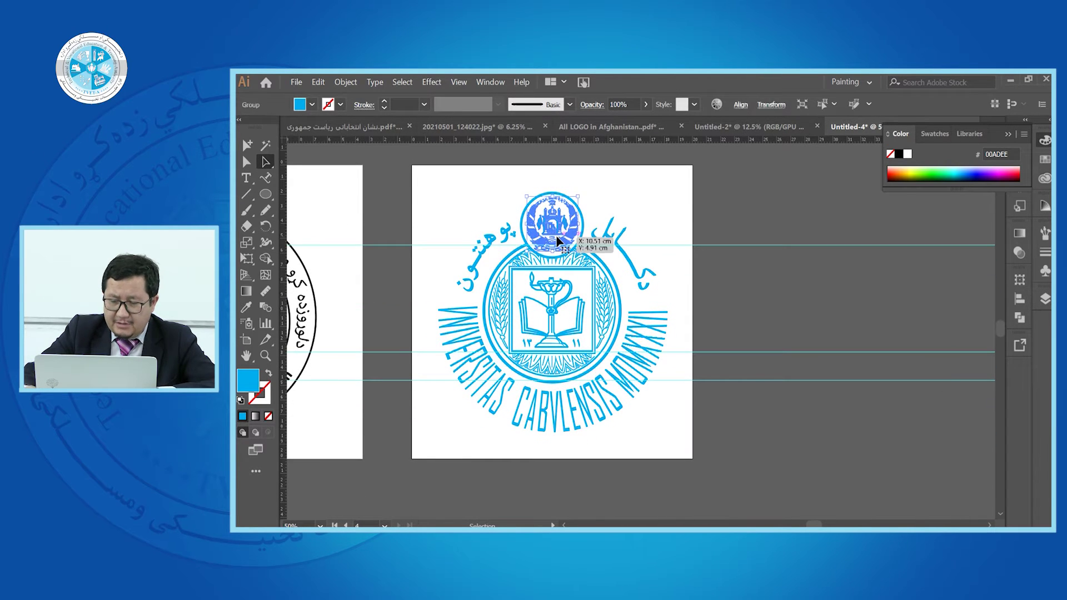
pyautogui.press('Delete')
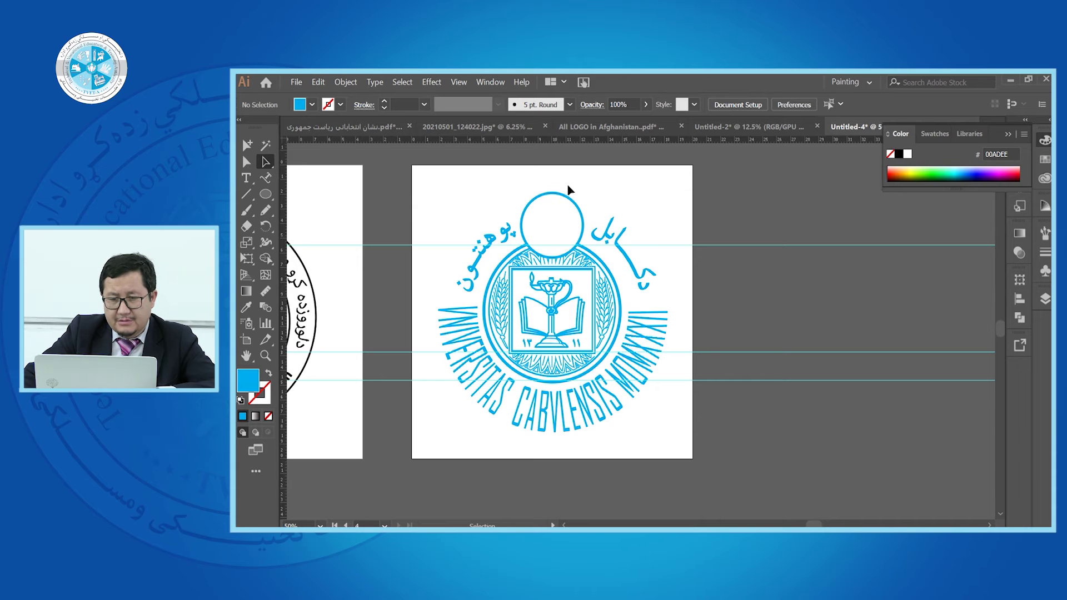
pyautogui.click(563, 205)
pyautogui.press('Delete')
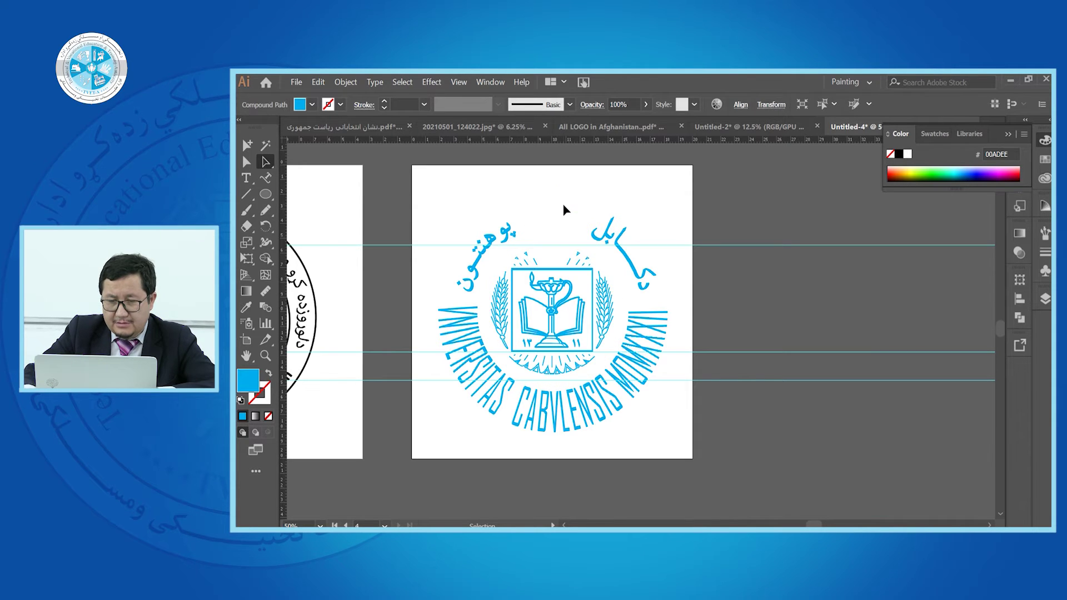
pyautogui.hotkey('ctrl', 'z')
pyautogui.click(563, 147)
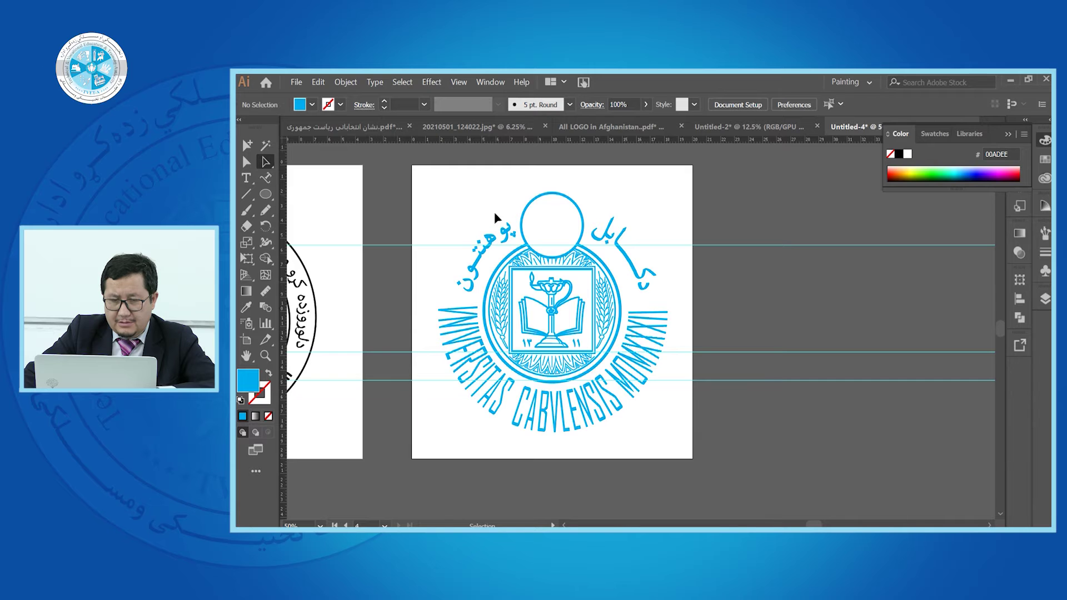
# Move the remaining finished-logo group of lettering, rings and book panel onto the redrawn seal on the lower artboard
pyautogui.scroll(-2, 499, 208)
pyautogui.click(614, 324)
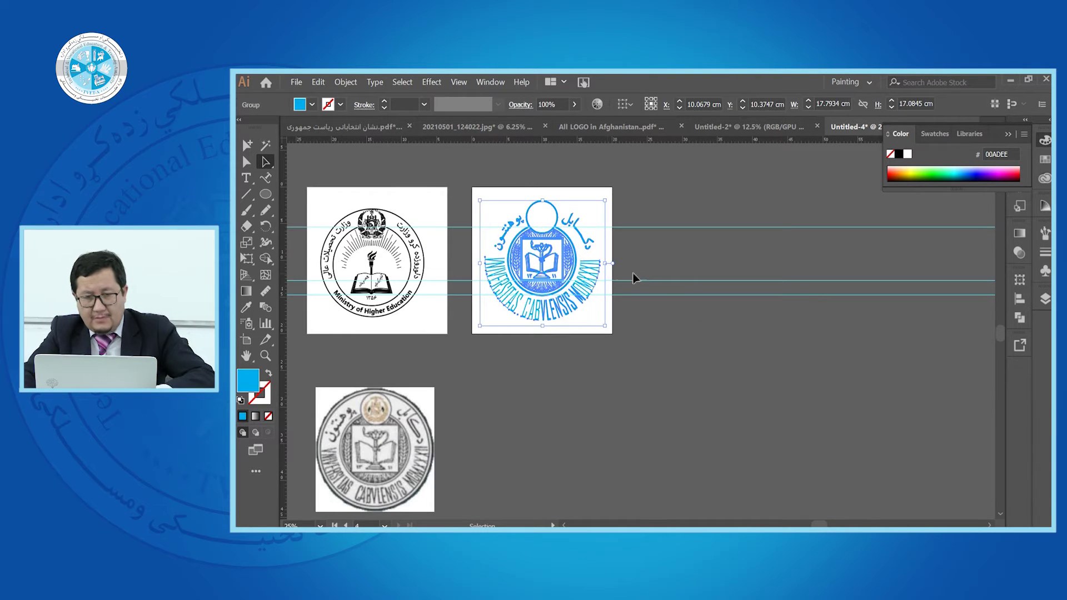
pyautogui.scroll(-1, 632, 277)
pyautogui.press('v')
pyautogui.moveTo(627, 285); pyautogui.dragTo(405, 408)
pyautogui.scroll(4, 405, 409)
pyautogui.scroll(-2, 390, 409)
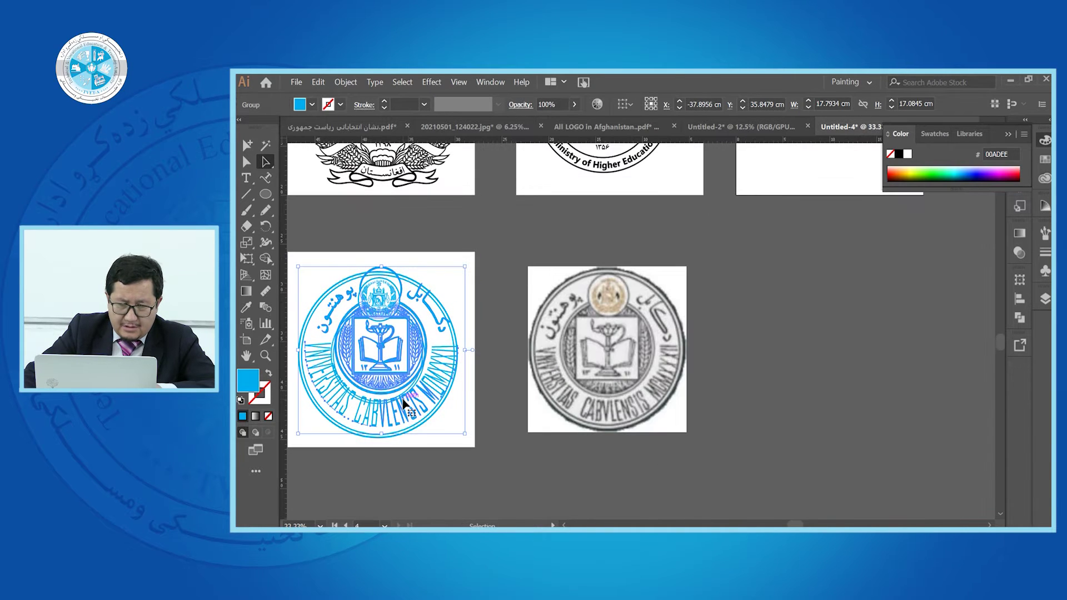
pyautogui.hscroll(-4, 423, 414)
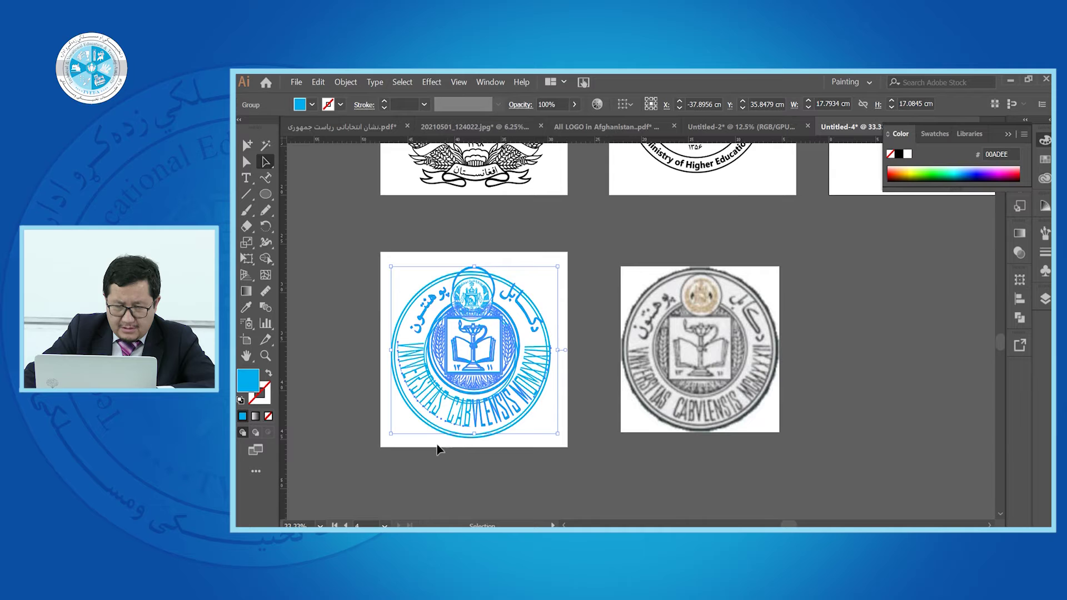
# Nudge the moved logo group down and left until it sits centred within the redrawn outer rings
pyautogui.press('Down')
pyautogui.press('Down')
pyautogui.press('Down')
pyautogui.press('Down')
pyautogui.press('Down')
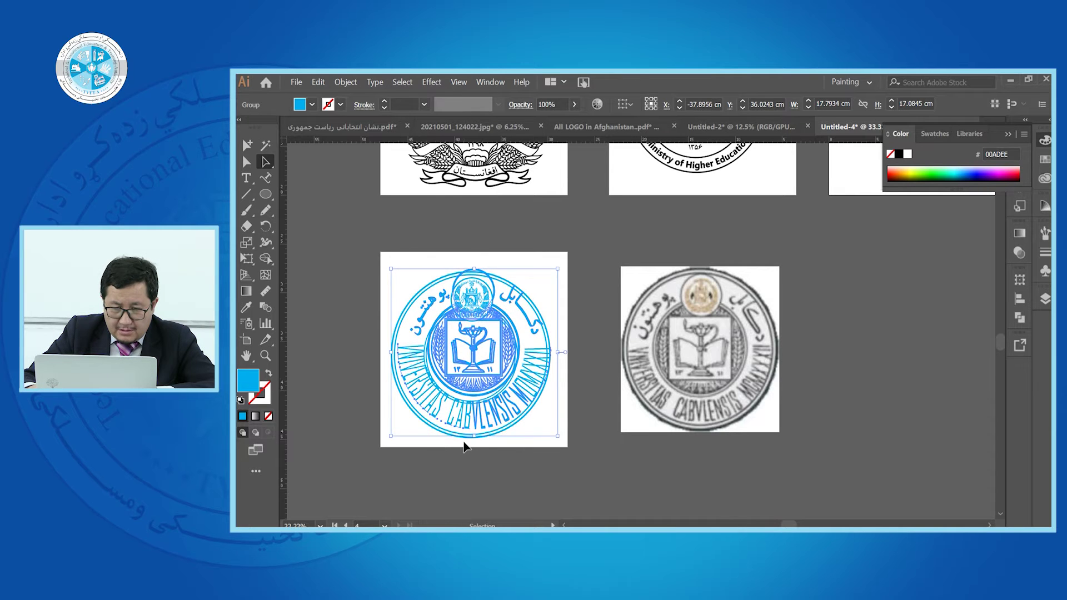
pyautogui.press('Left')
pyautogui.press('Left')
pyautogui.press('Left')
pyautogui.press('Left')
pyautogui.press('Left')
pyautogui.press('Left')
pyautogui.press('Left')
pyautogui.press('Left')
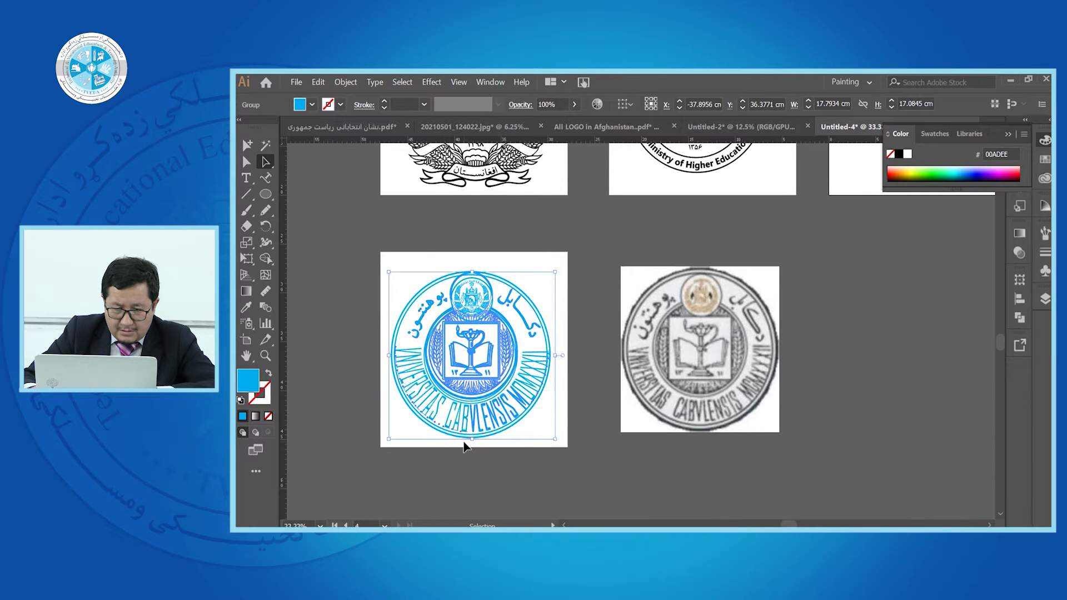
pyautogui.press('Left')
pyautogui.press('Left')
pyautogui.press('Left')
pyautogui.press('Left')
pyautogui.press('Down')
pyautogui.press('Down')
pyautogui.press('Up')
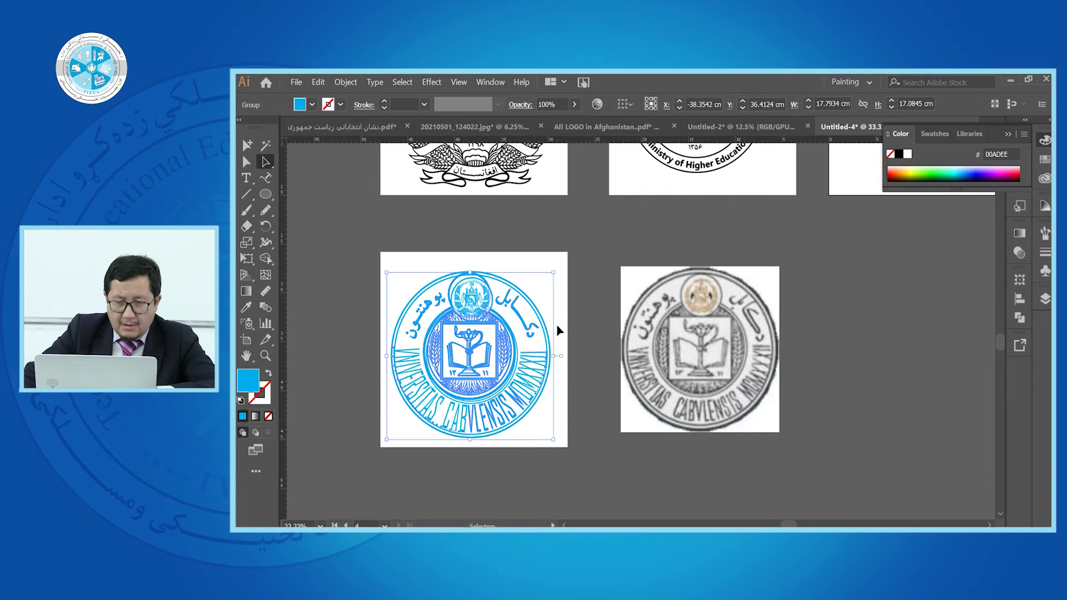
pyautogui.scroll(-2, 556, 325)
pyautogui.scroll(4, 486, 311)
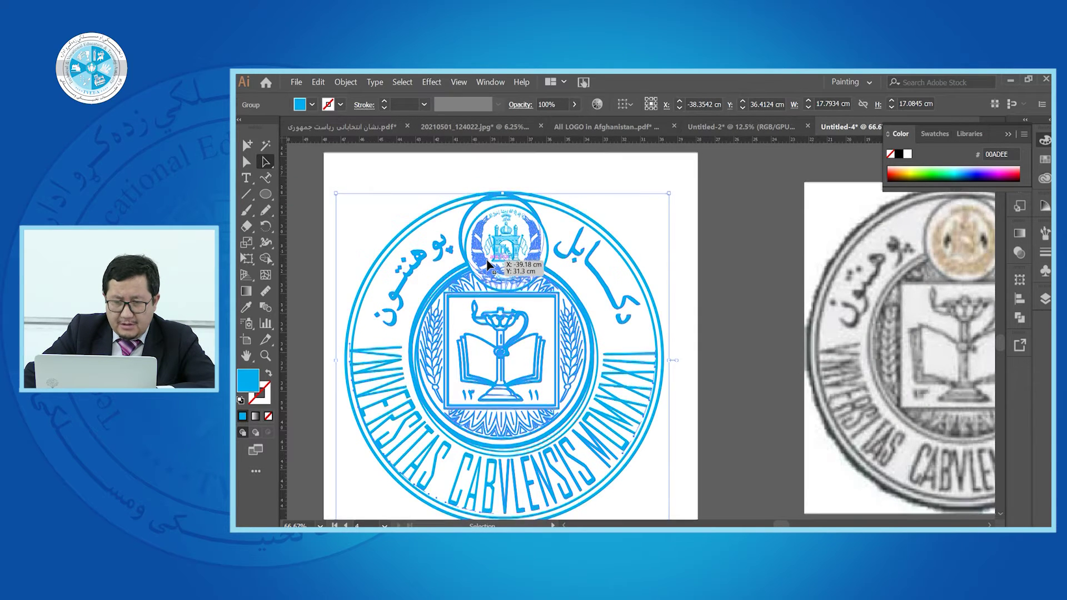
# Move the blue emblem off the artboard beside the seal and remove the redrawn white-filled small circle
pyautogui.scroll(-2, 496, 254)
pyautogui.click(497, 254)
pyautogui.moveTo(497, 254); pyautogui.dragTo(341, 280)
pyautogui.moveTo(496, 255); pyautogui.dragTo(575, 245)
pyautogui.press('Escape')
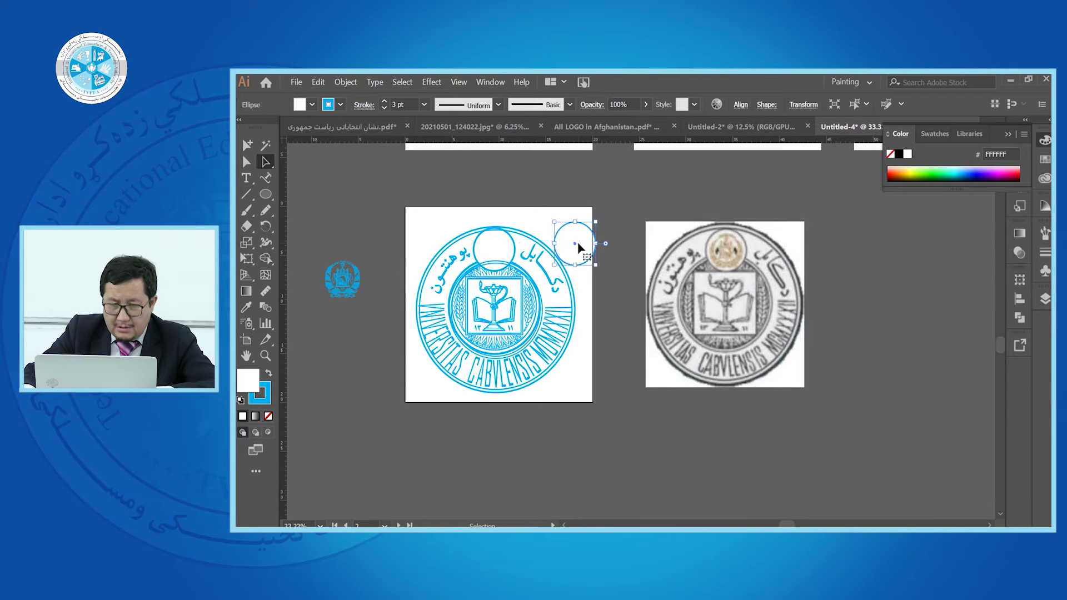
pyautogui.click(520, 215)
# Delete the redrawn inner circles that duplicate the rings around the book-and-lamp panel
pyautogui.click(492, 266)
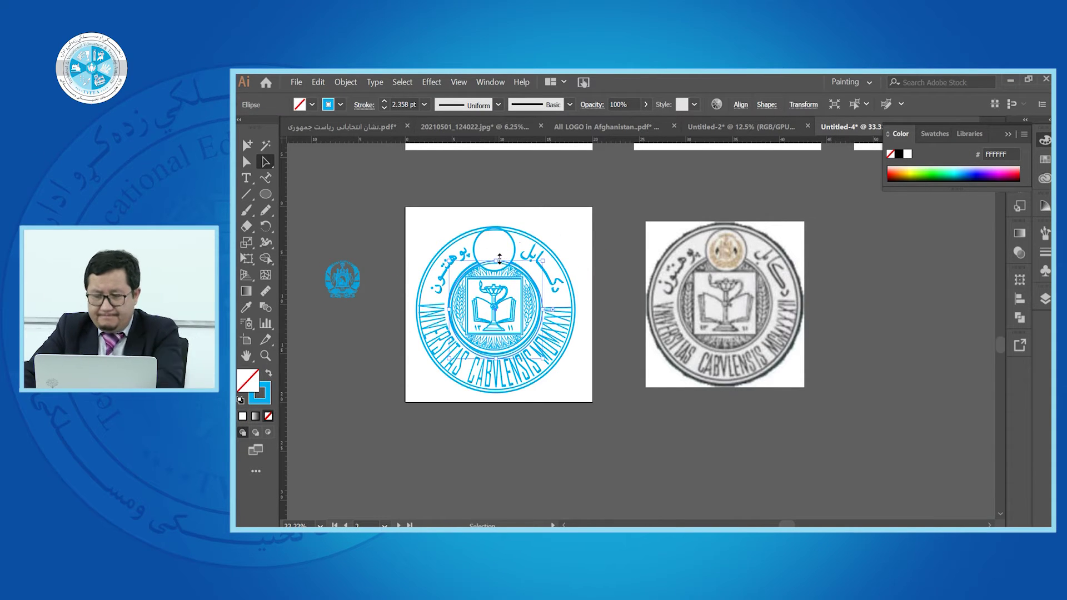
pyautogui.click(487, 268)
pyautogui.click(491, 268)
pyautogui.click(521, 189)
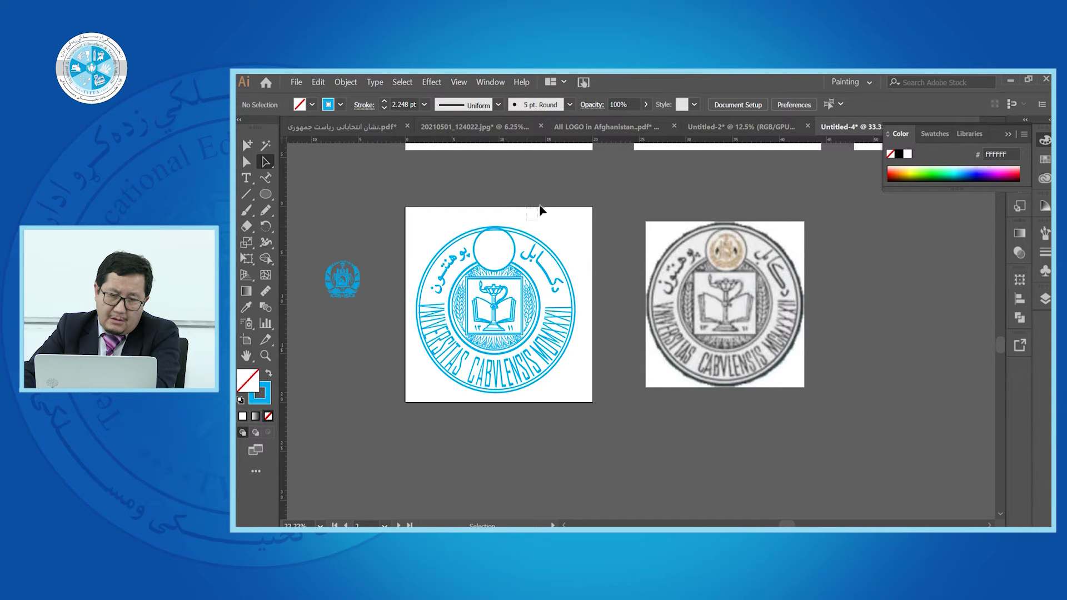
# Centre the logo group inside the outer rings and scale it down to about 17.03 by 16.36 cm
pyautogui.click(519, 236)
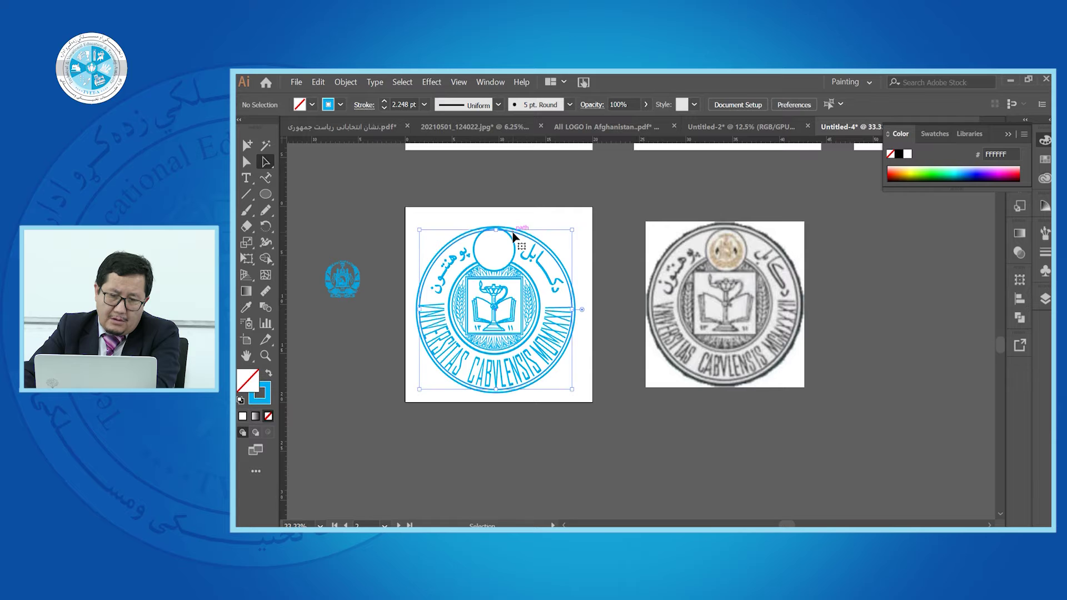
pyautogui.scroll(3, 515, 227)
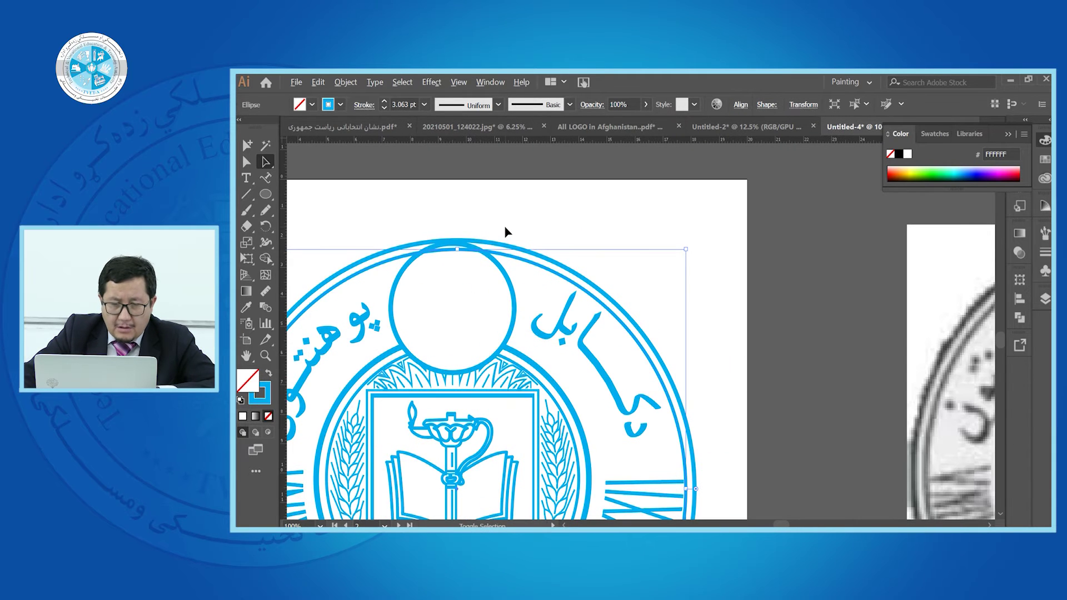
pyautogui.scroll(-2, 514, 227)
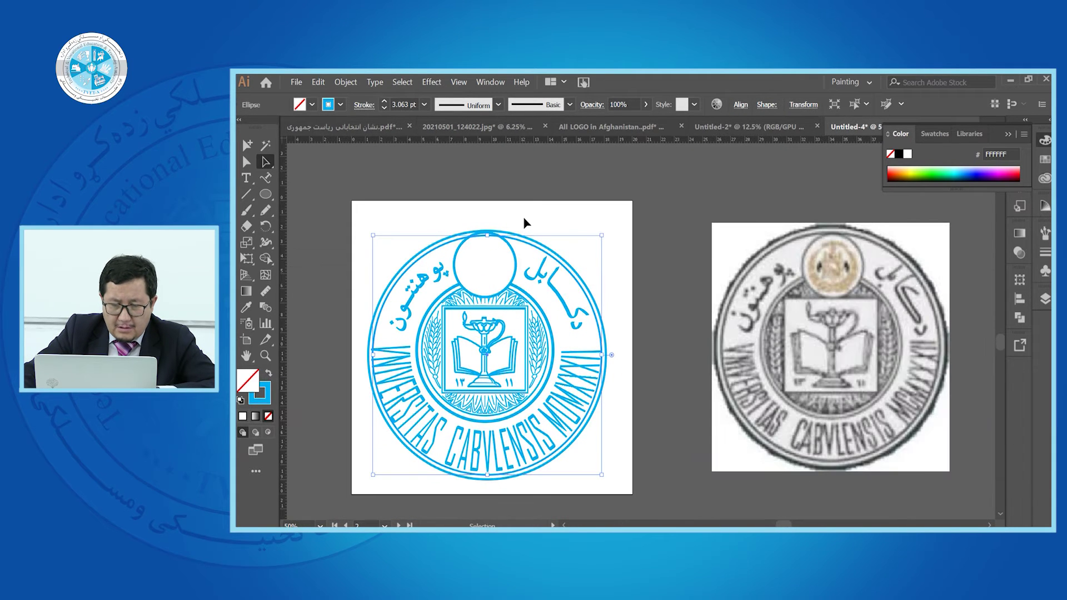
pyautogui.click(571, 201)
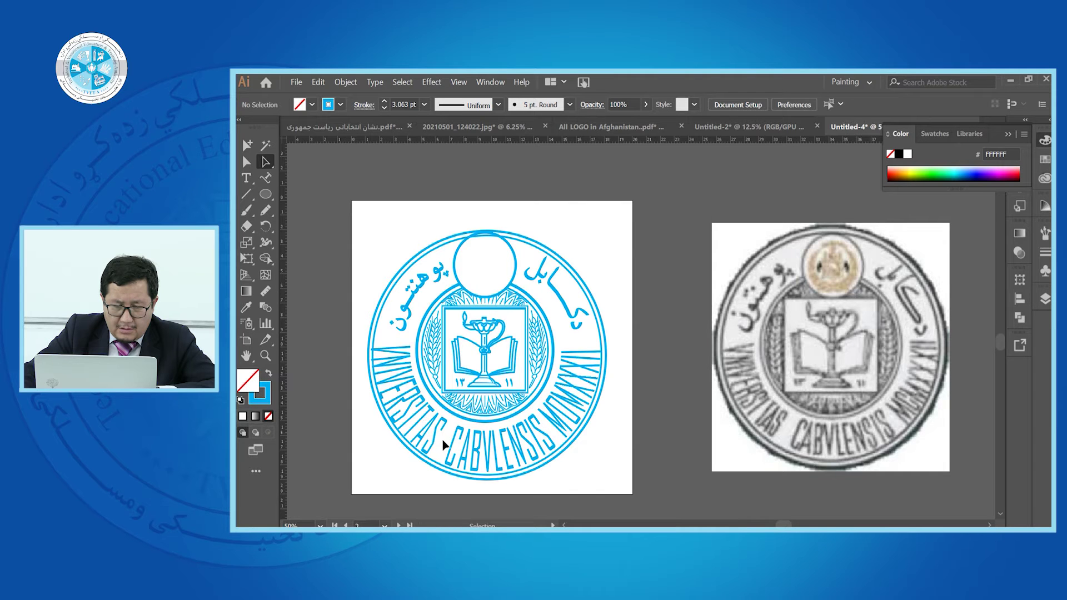
pyautogui.scroll(-2, 449, 397)
pyautogui.click(468, 363)
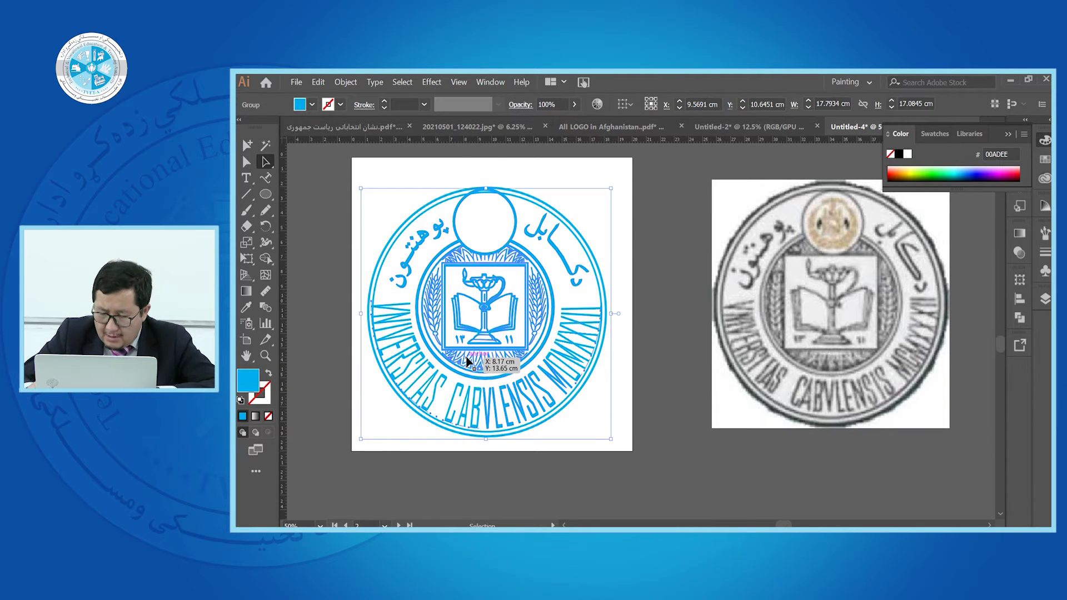
pyautogui.press('Up')
pyautogui.press('Down')
pyautogui.press('Right')
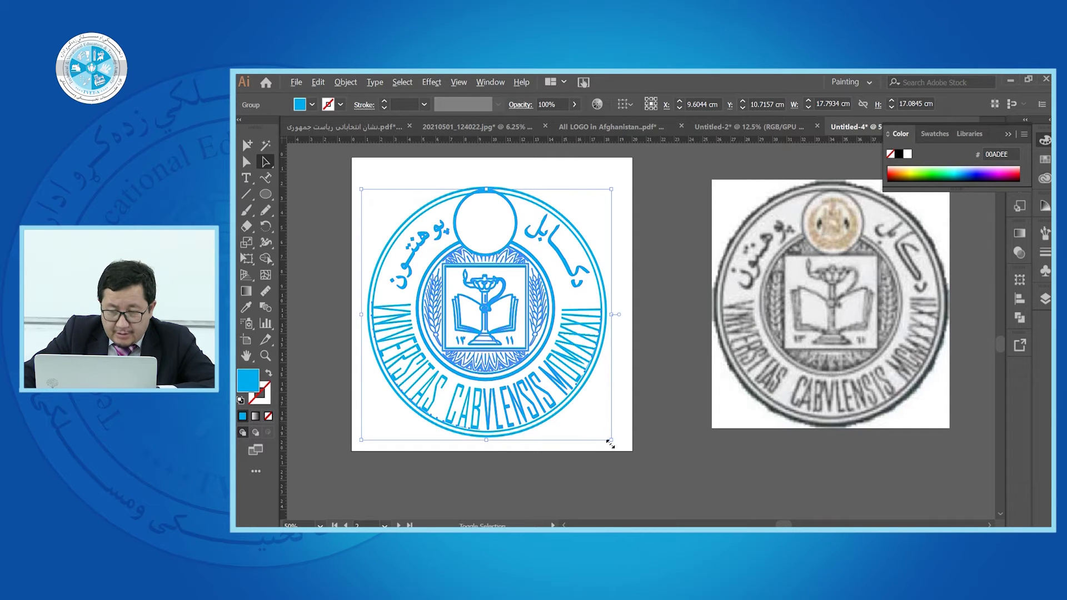
pyautogui.moveTo(609, 442); pyautogui.dragTo(605, 437)
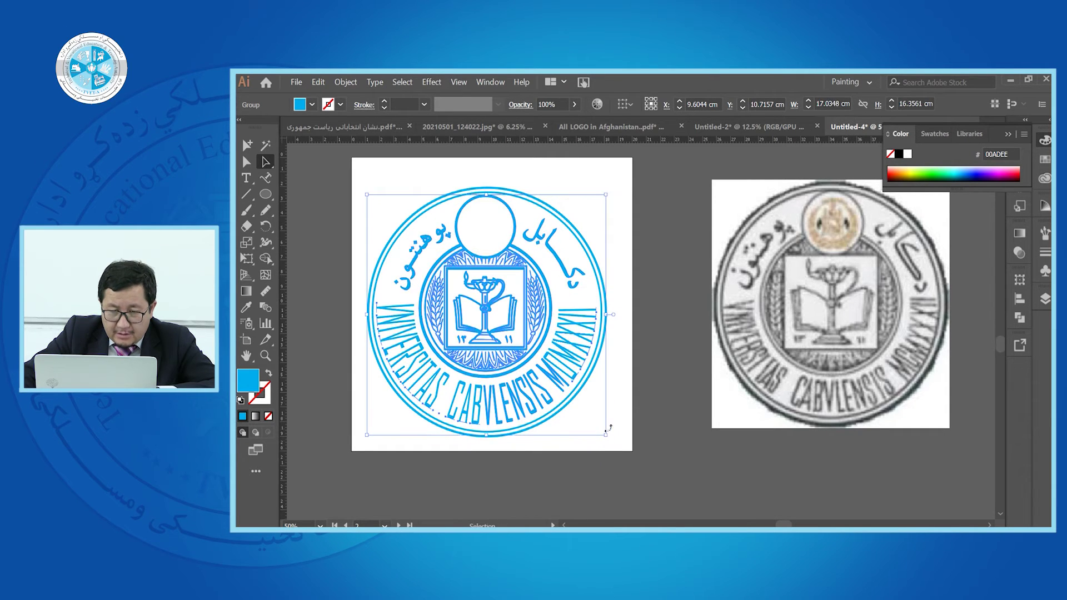
pyautogui.click(647, 371)
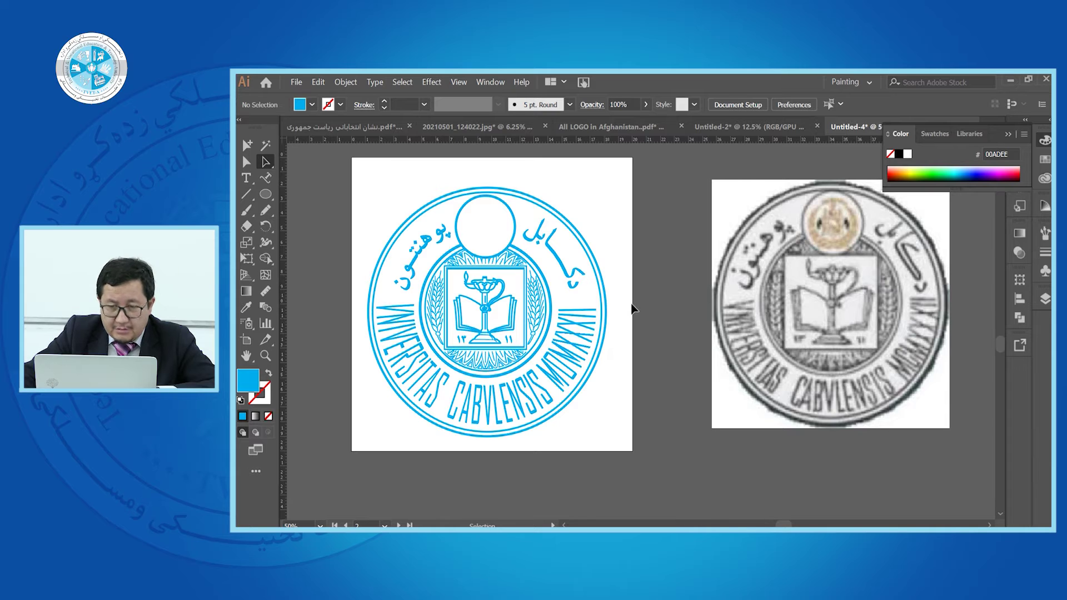
# Move the blue emblem back into the seal's small upper circle and nudge it right to centre it
pyautogui.hotkey('ctrl', '-')
pyautogui.moveTo(354, 300); pyautogui.dragTo(505, 274)
pyautogui.hotkey('ctrl', '+')
pyautogui.hotkey('ctrl', '+')
pyautogui.hotkey('ctrl', '+')
pyautogui.hotkey('ctrl', '+')
pyautogui.hotkey('ctrl', '+')
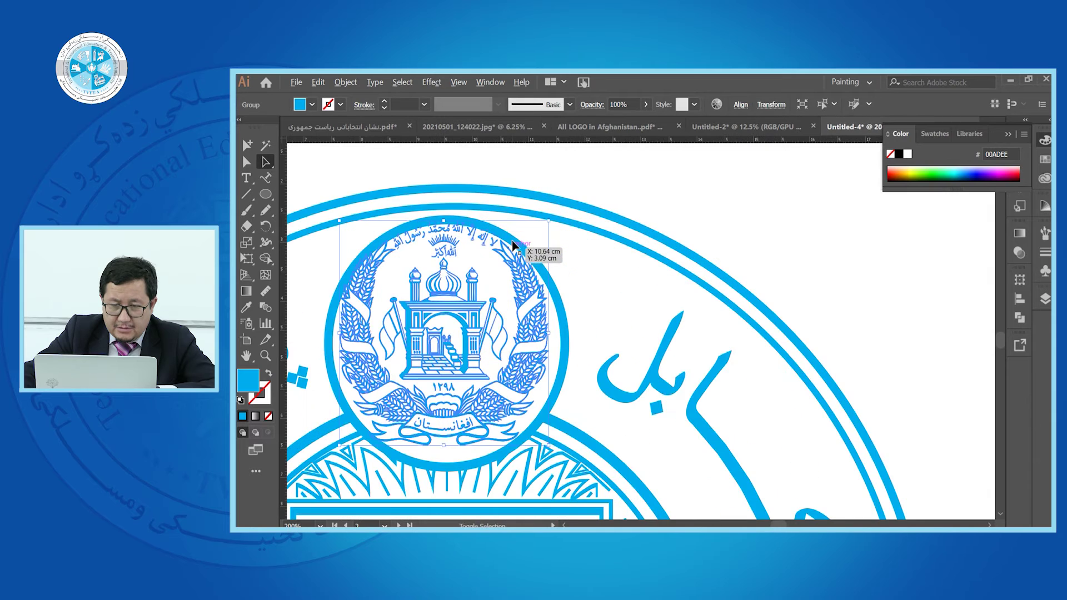
pyautogui.press('Right')
pyautogui.press('Right')
pyautogui.press('Right')
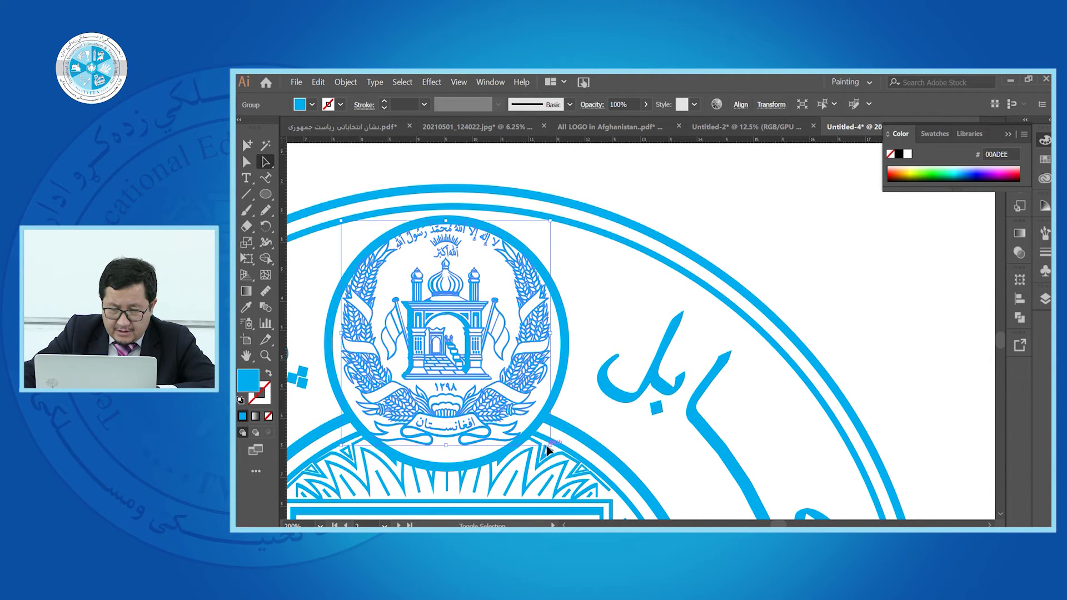
# Scale the emblem down slightly and nudge it downward so it sits clear of the small circle's outline
pyautogui.moveTo(551, 447); pyautogui.dragTo(544, 439)
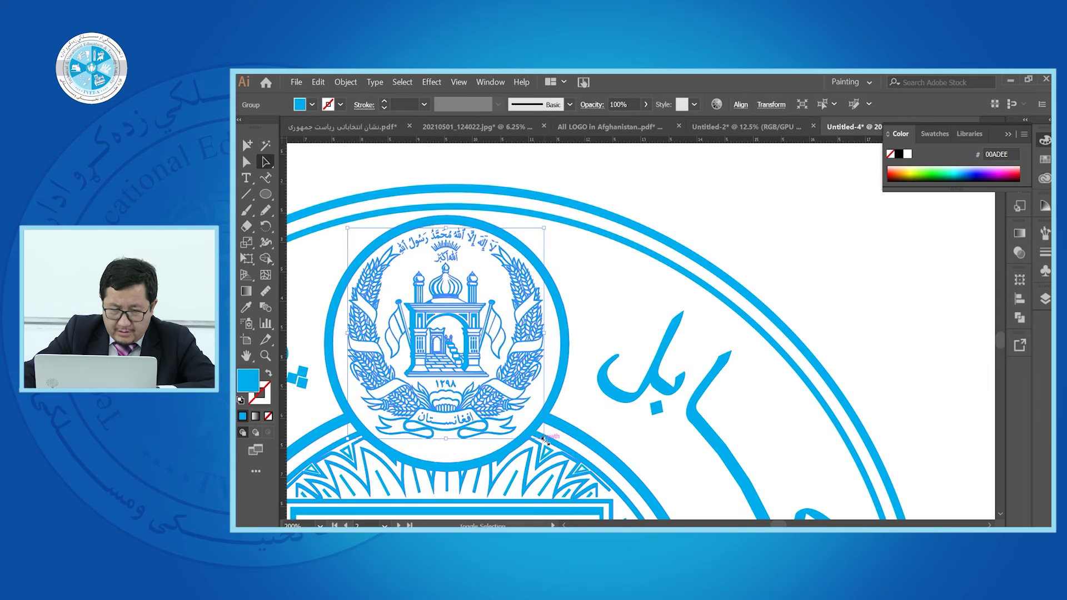
pyautogui.press('Down')
pyautogui.press('Down')
pyautogui.press('Down')
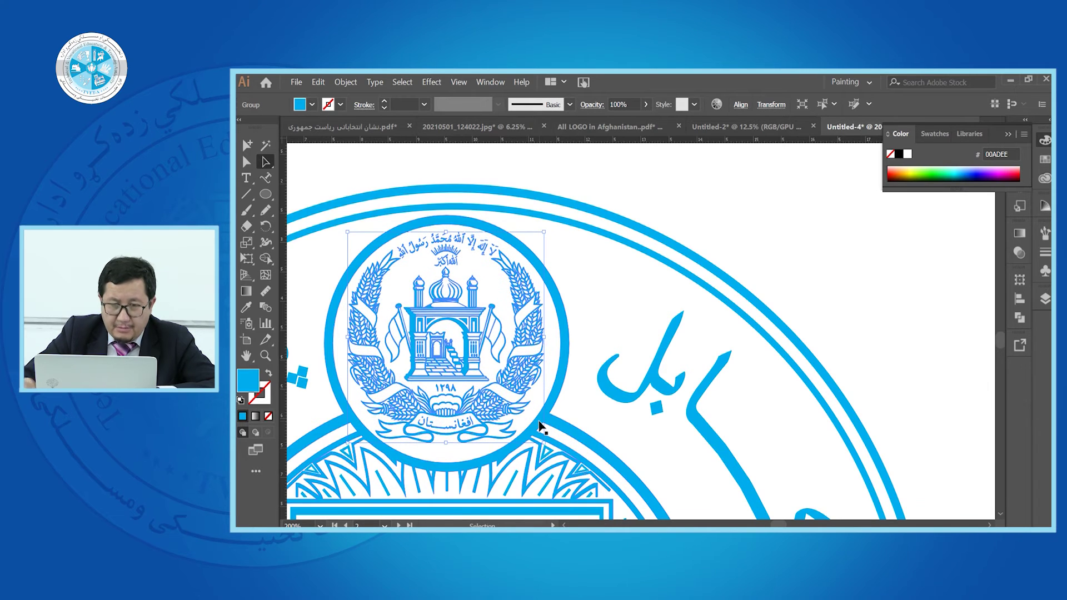
pyautogui.hotkey('ctrl', 'shift', 'a')
# Compare the completed blue vector seal with the grey reference image beside it
pyautogui.scroll(-4, 542, 427)
pyautogui.scroll(-2, 517, 267)
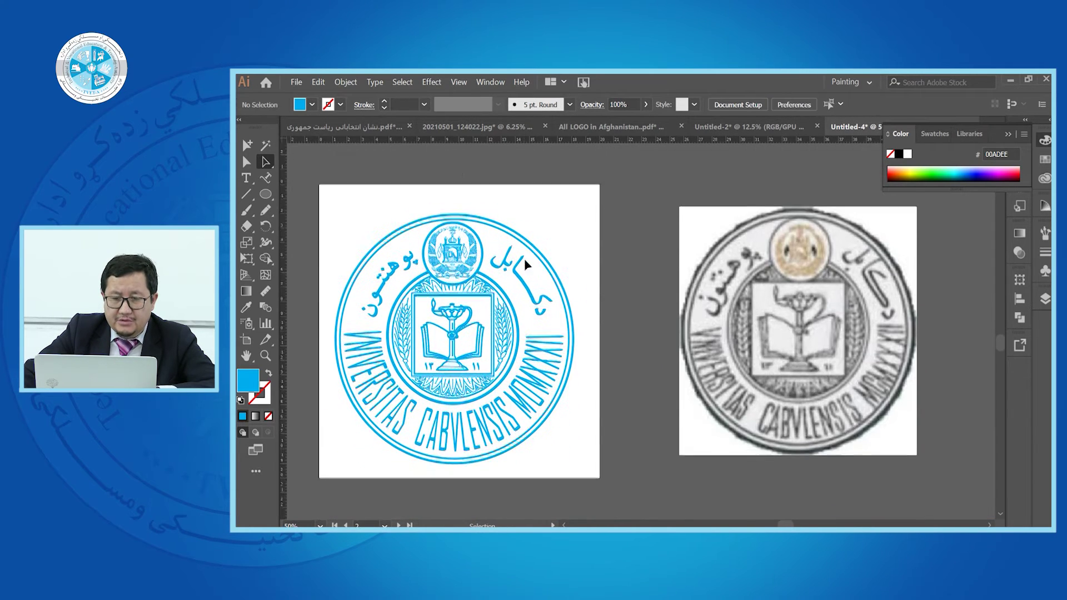
pyautogui.scroll(-1, 577, 278)
pyautogui.click(673, 304)
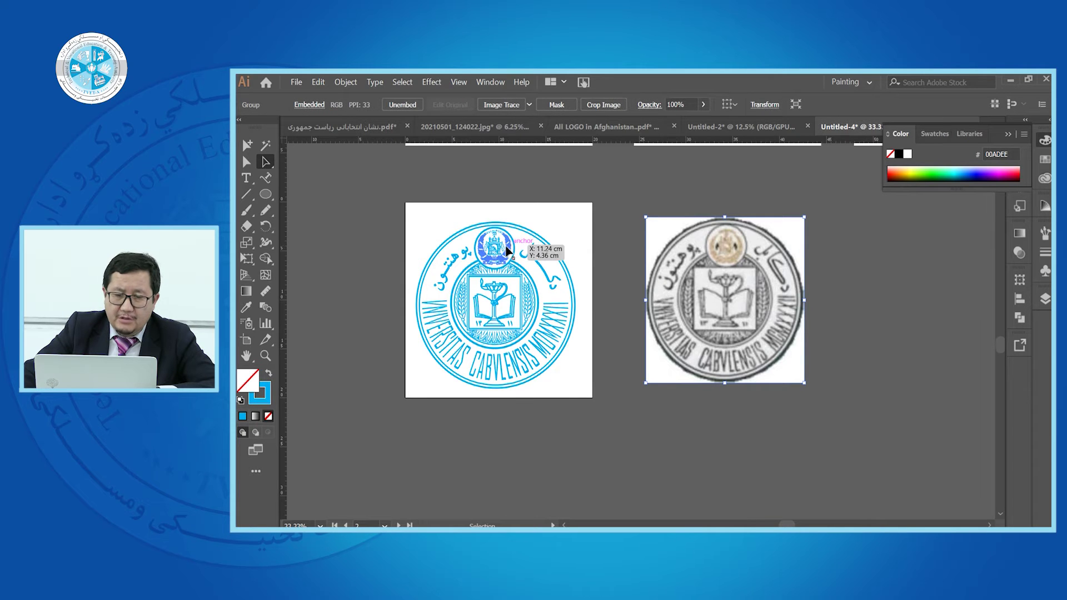
pyautogui.scroll(1, 445, 322)
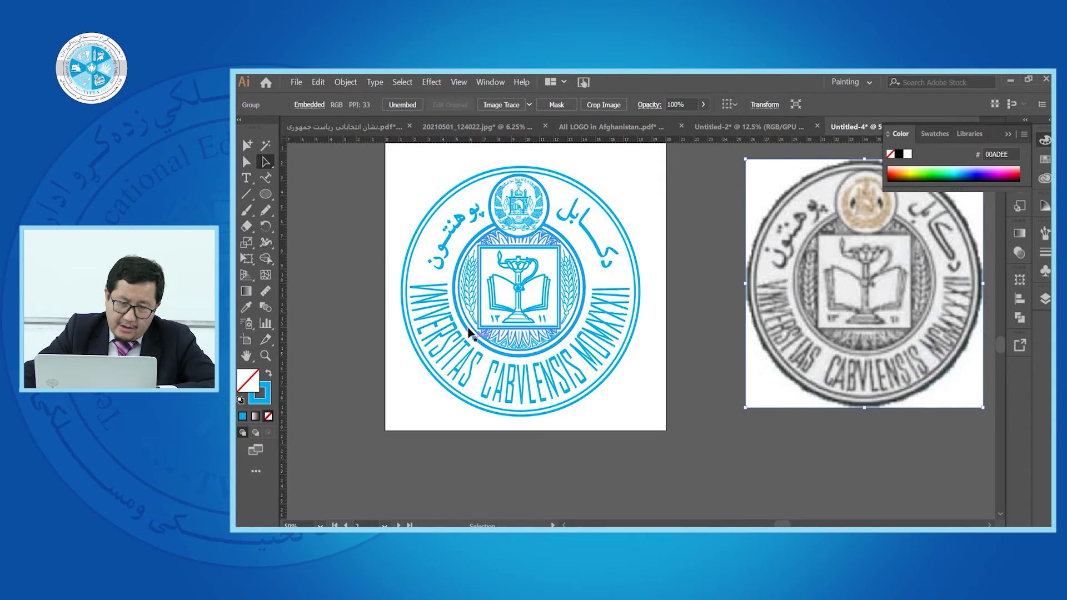
pyautogui.scroll(-2, 479, 365)
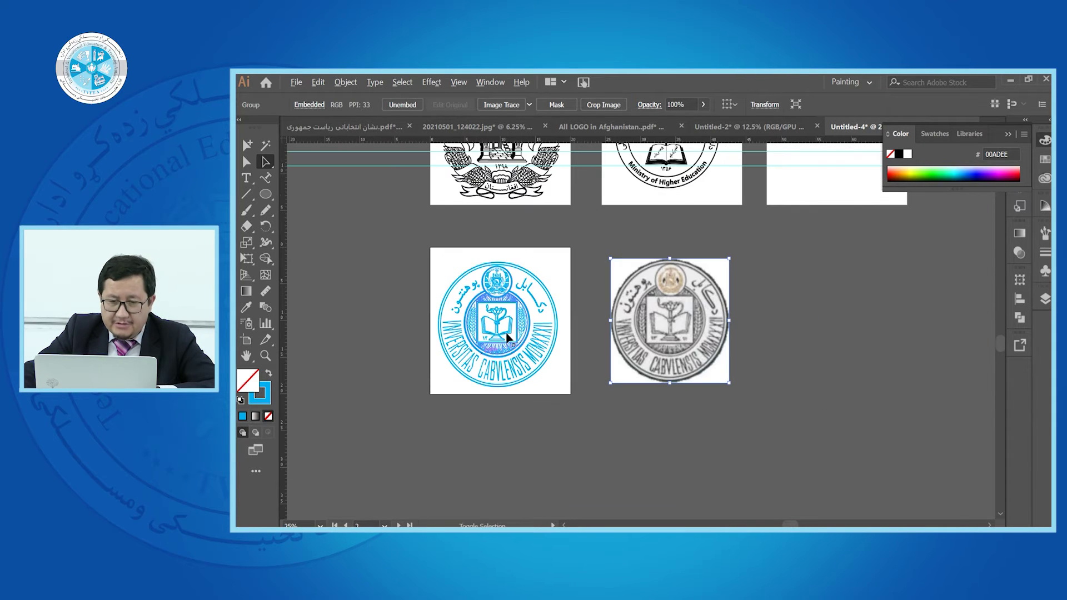
pyautogui.scroll(1, 471, 239)
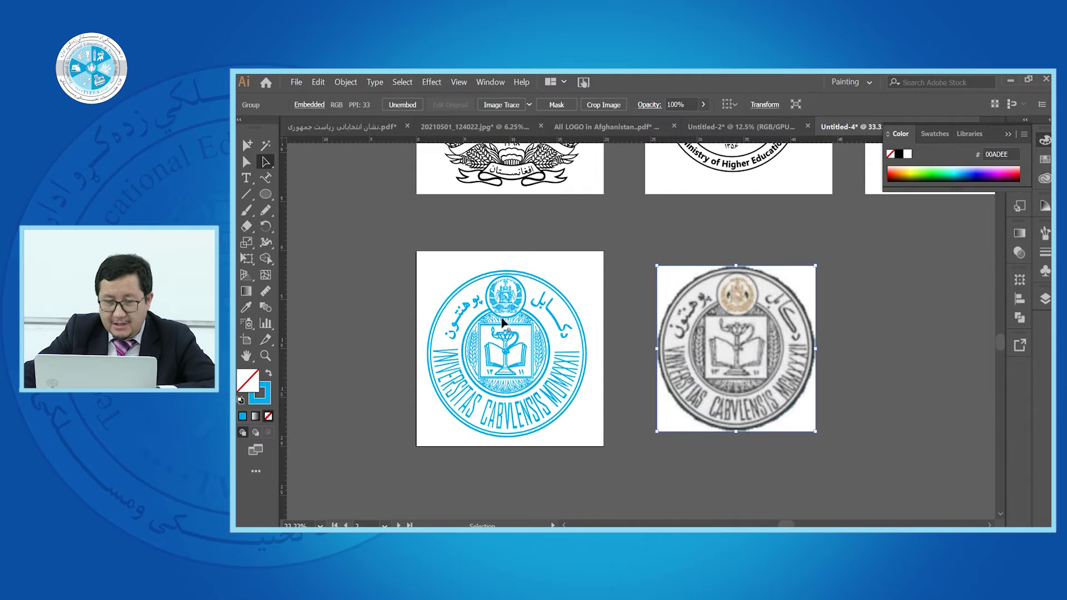
pyautogui.click(585, 443)
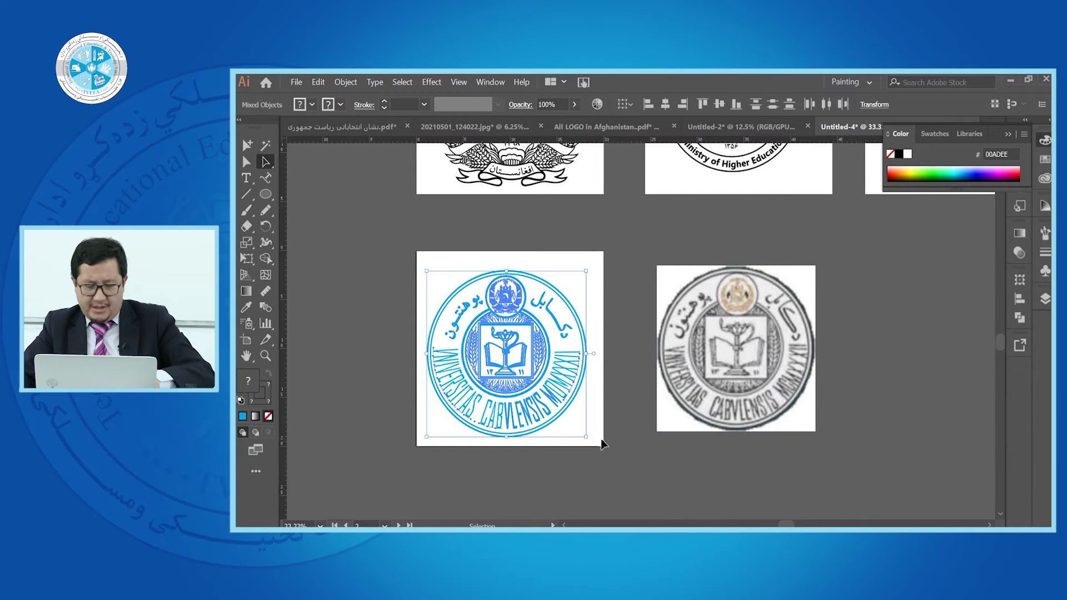
pyautogui.keyDown('shift'); pyautogui.click(486, 388); pyautogui.keyUp('shift')
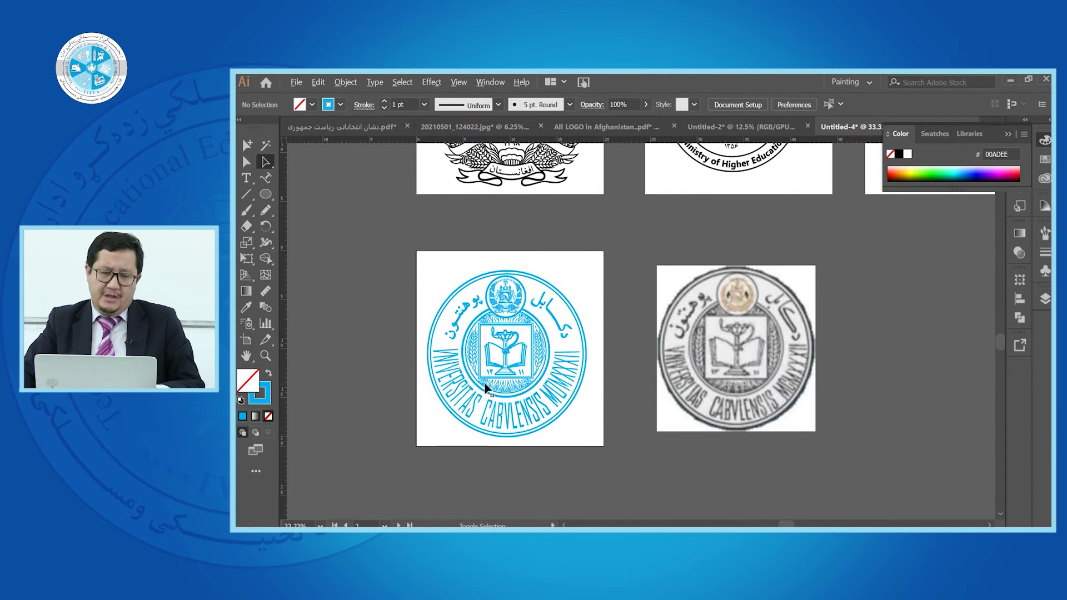
pyautogui.keyDown('alt'); pyautogui.scroll(-1, 486, 388); pyautogui.keyUp('alt')
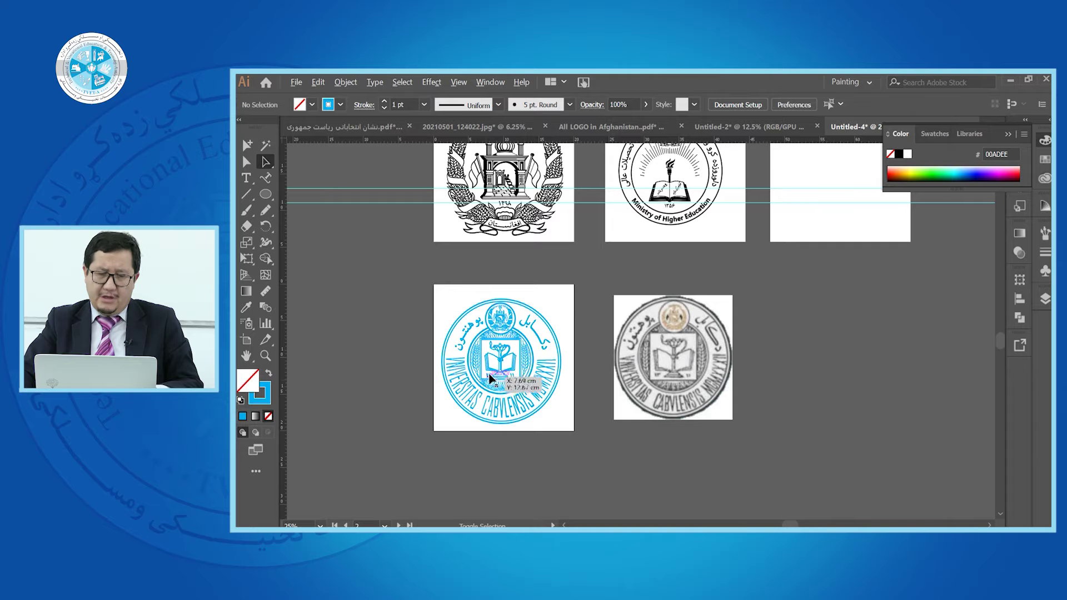
# Switch to PowerPoint, view the Bamyan University logo slide full screen, and copy its grey reference picture for use in Illustrator
pyautogui.hotkey('alt', 'Tab')
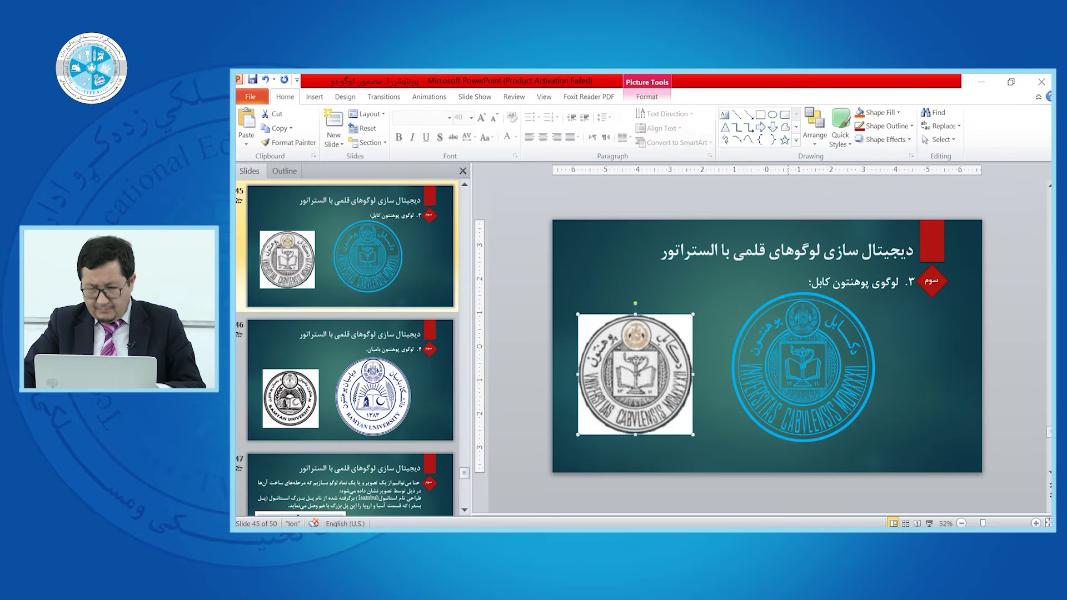
pyautogui.click(436, 399)
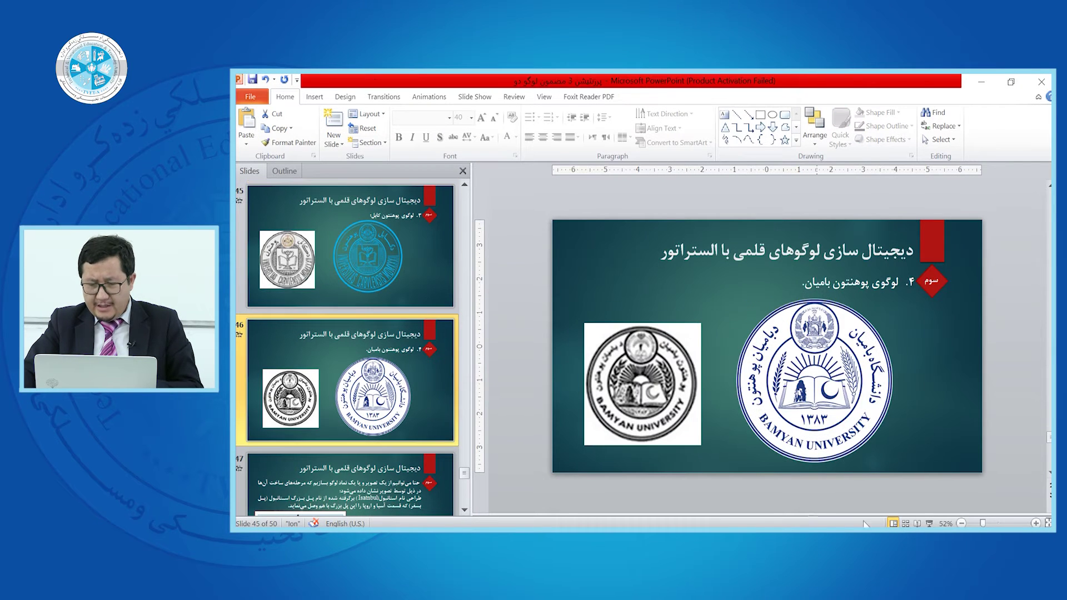
pyautogui.click(928, 524)
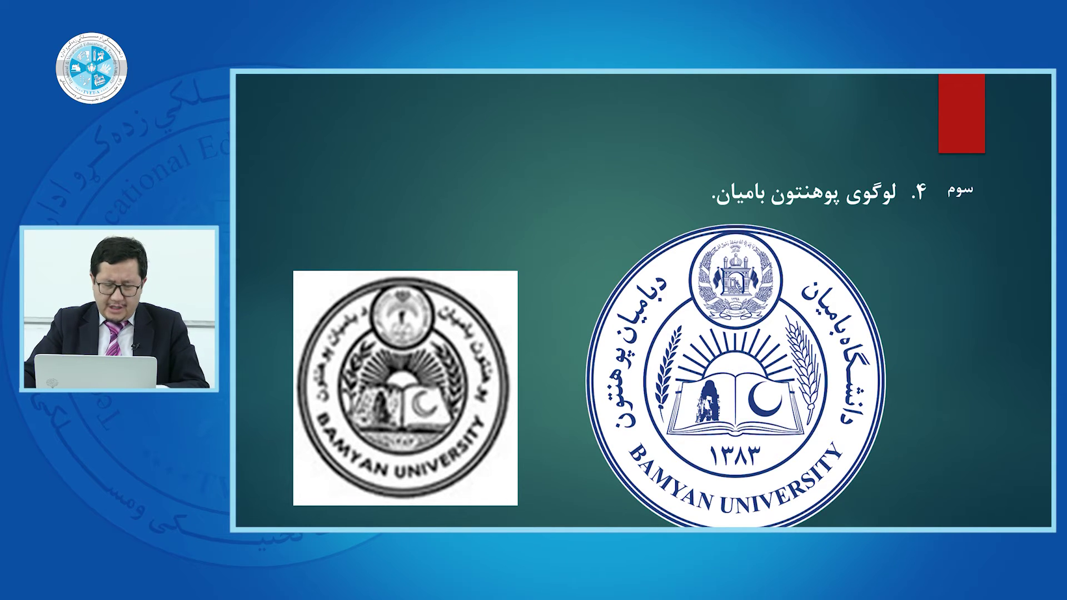
pyautogui.press('Escape')
pyautogui.click(614, 387)
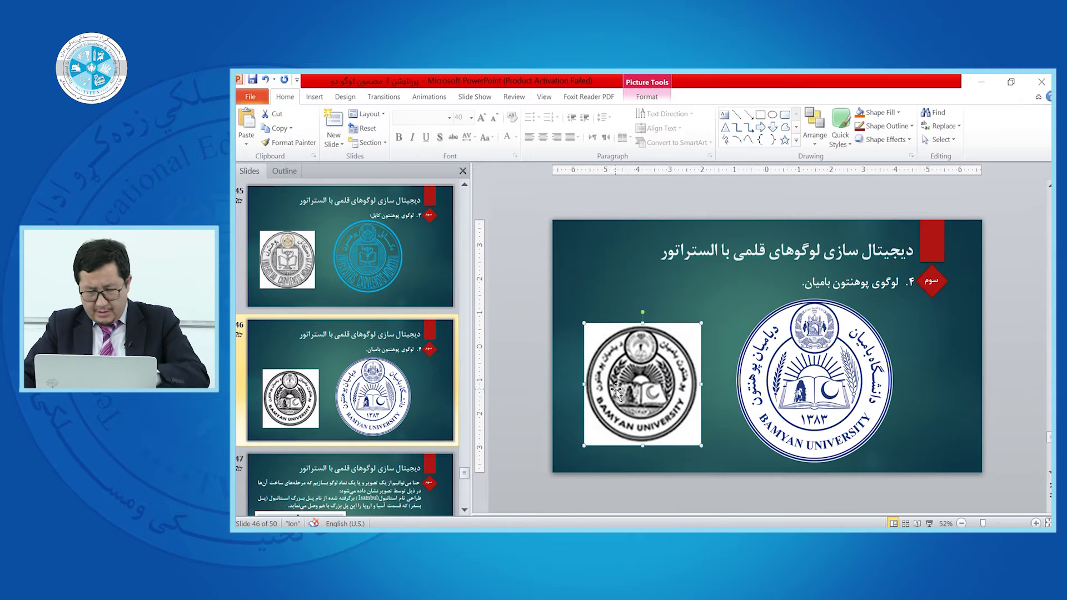
pyautogui.hotkey('alt', 'Tab')
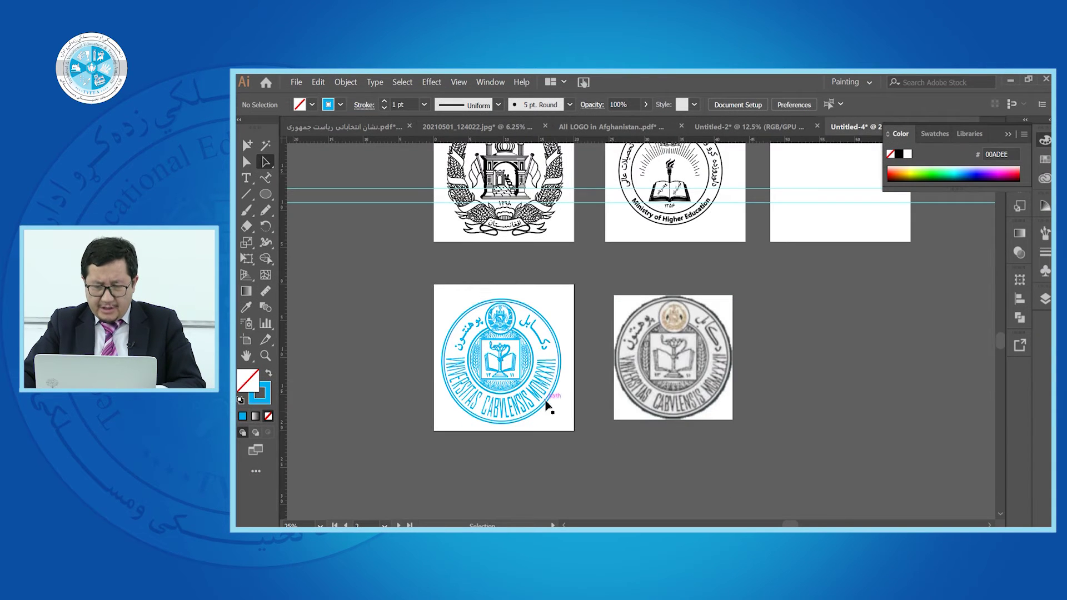
# Move the grey Kabul reference image away from the artboards and the blue Kabul seal onto the empty third artboard
pyautogui.keyDown('alt'); pyautogui.scroll(-3, 546, 406); pyautogui.keyUp('alt')
pyautogui.moveTo(605, 395); pyautogui.dragTo(709, 417)
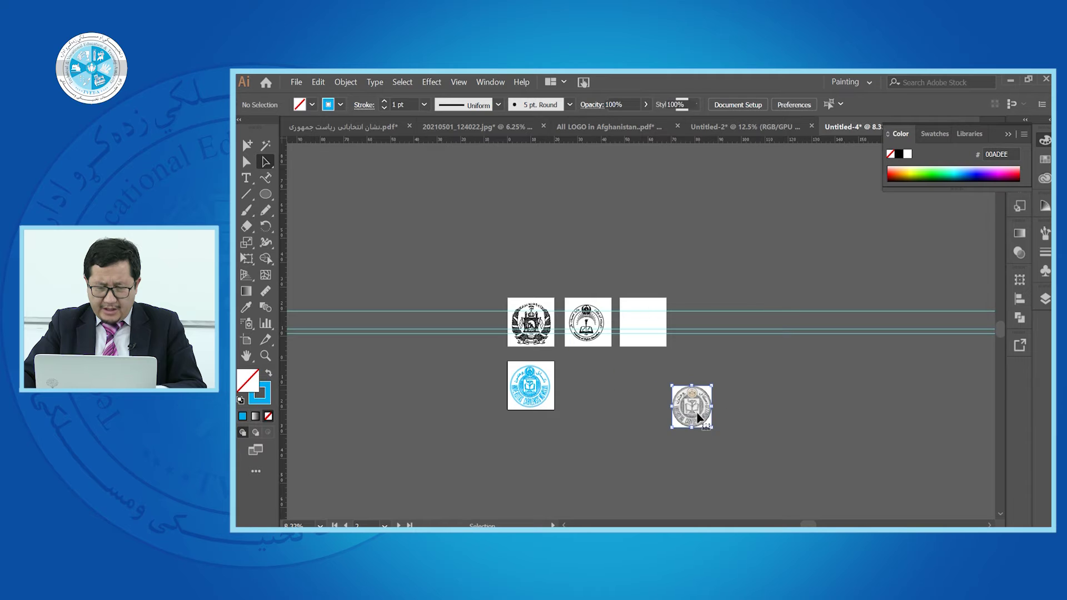
pyautogui.click(457, 427)
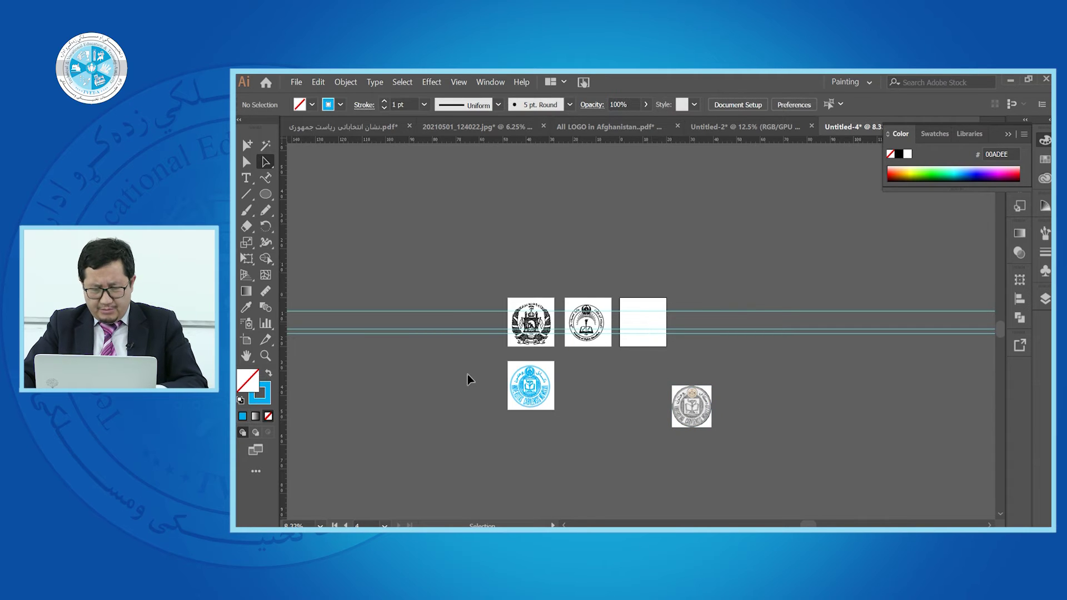
pyautogui.moveTo(548, 375); pyautogui.dragTo(482, 418)
# Place the Bamyan University reference picture on the vacated artboard in the second row and inspect its details
pyautogui.scroll(1, 631, 338)
pyautogui.scroll(5, 462, 400)
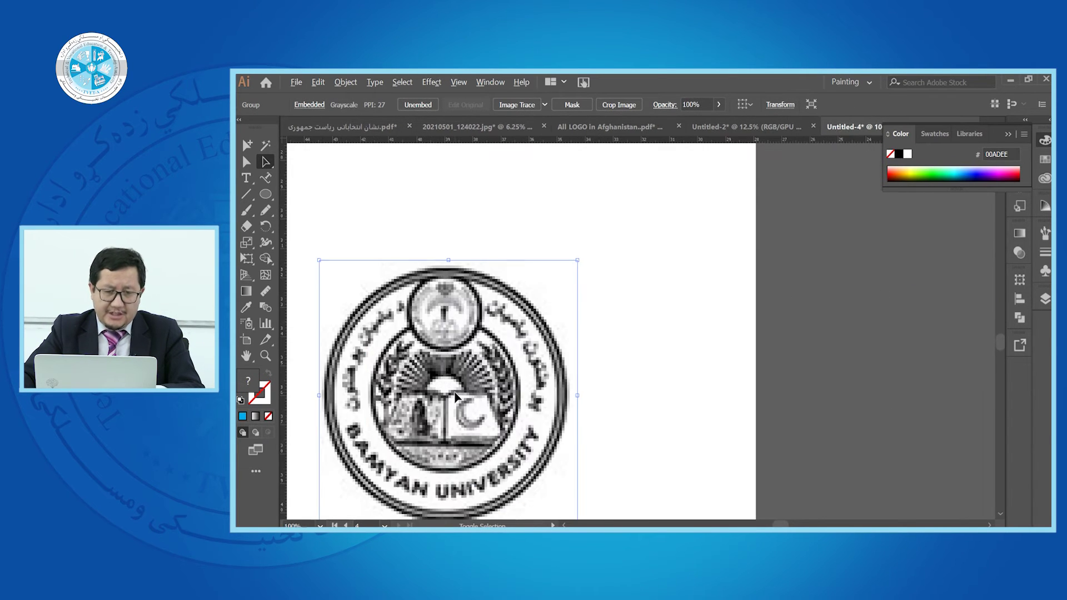
pyautogui.scroll(-5, 455, 397)
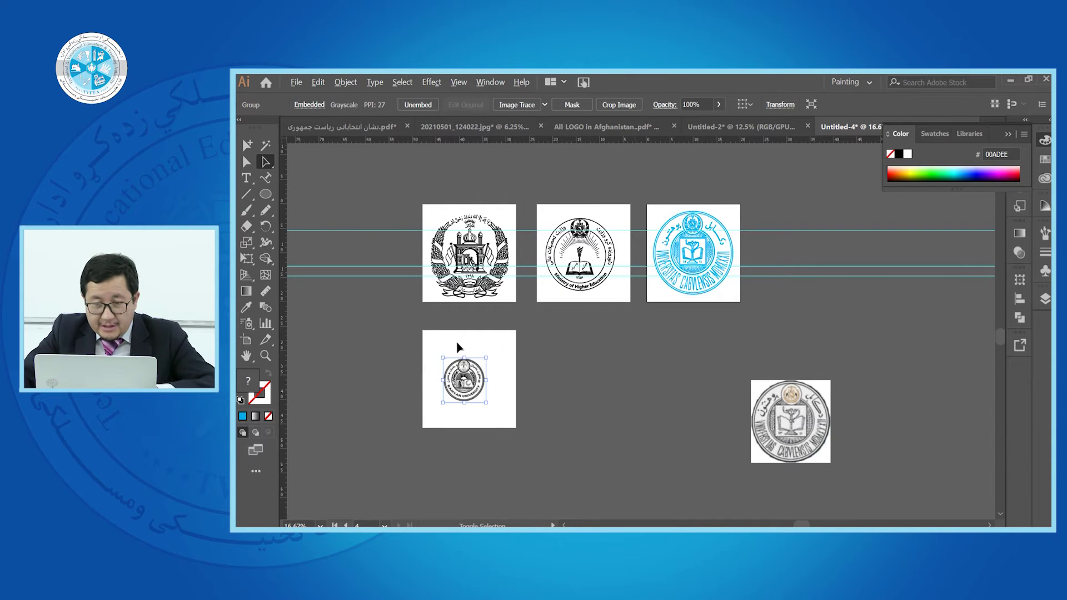
# Minimise Illustrator, PowerPoint, the screen recorder and the browser to reach the desktop
pyautogui.click(1010, 81)
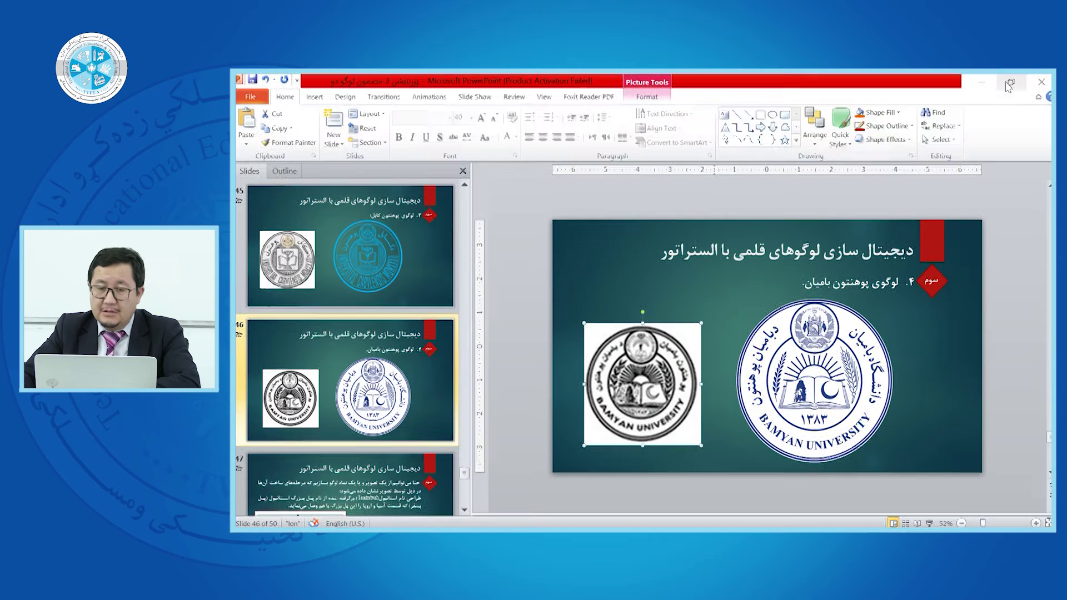
pyautogui.click(970, 84)
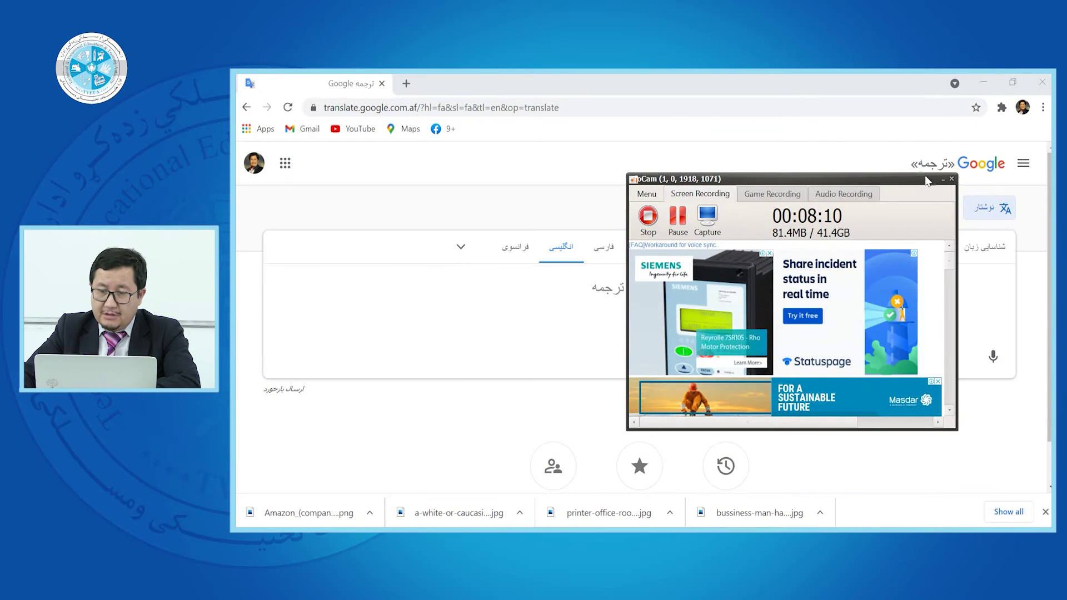
pyautogui.click(943, 179)
pyautogui.click(984, 82)
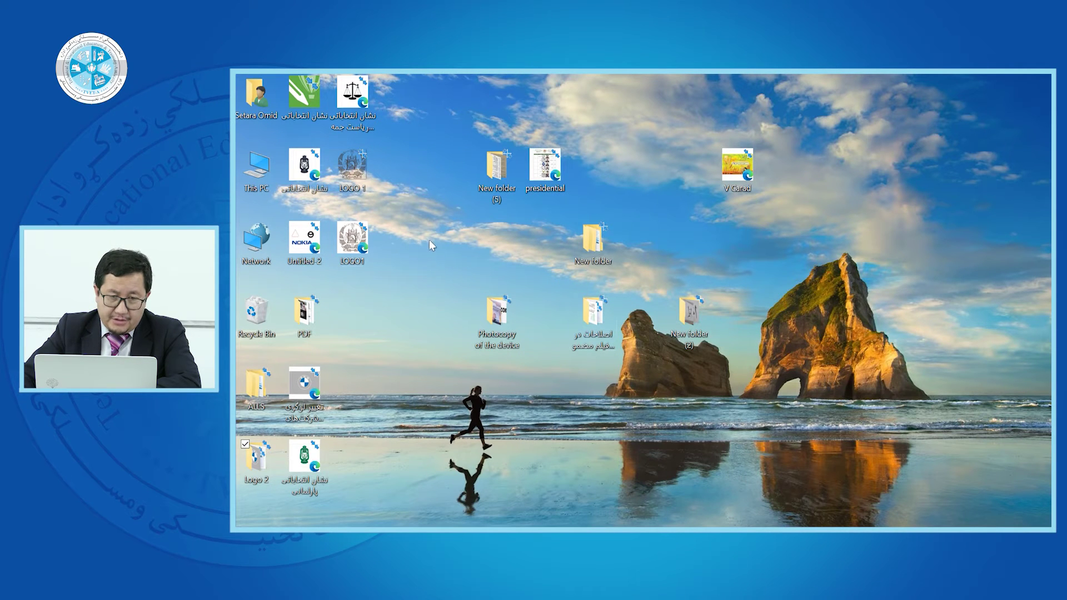
# Look through New folder and New folder (5) on the desktop for Bamyan logo files, closing each one
pyautogui.doubleClick(585, 245)
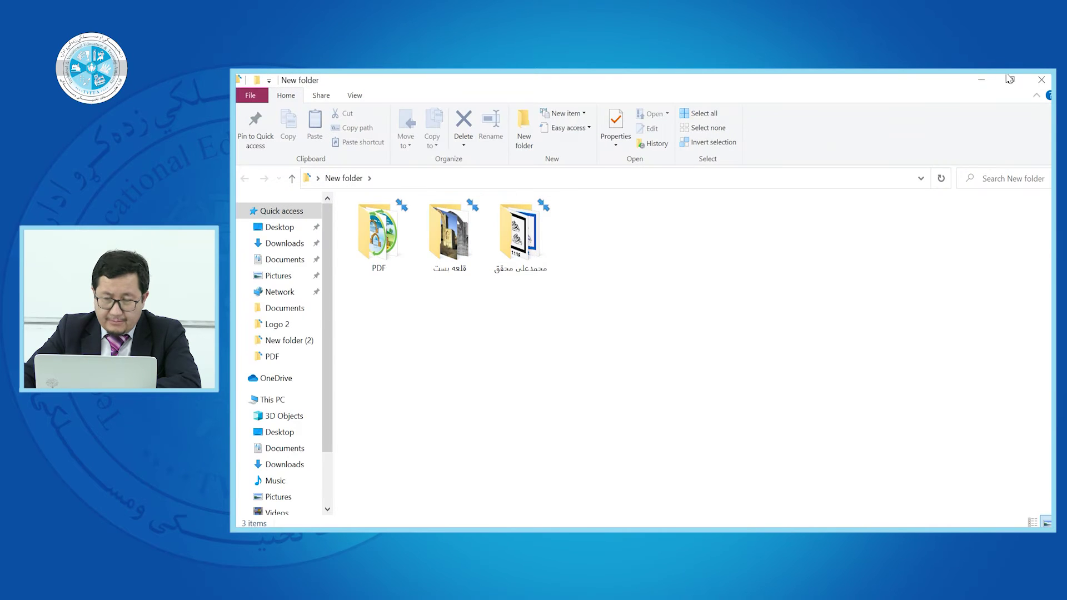
pyautogui.hotkey('alt', 'F4')
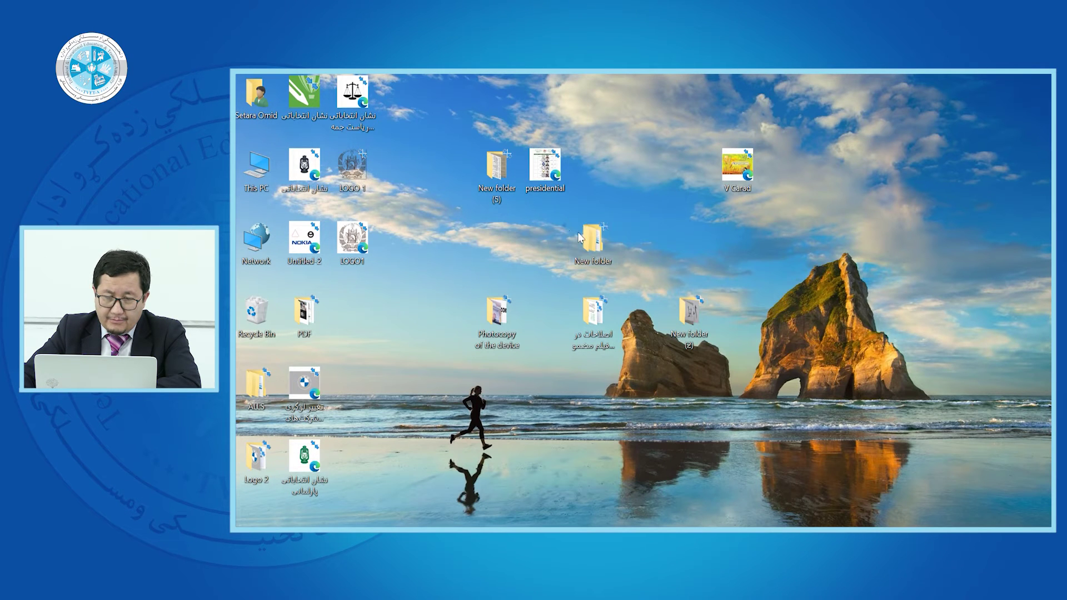
pyautogui.click(503, 170)
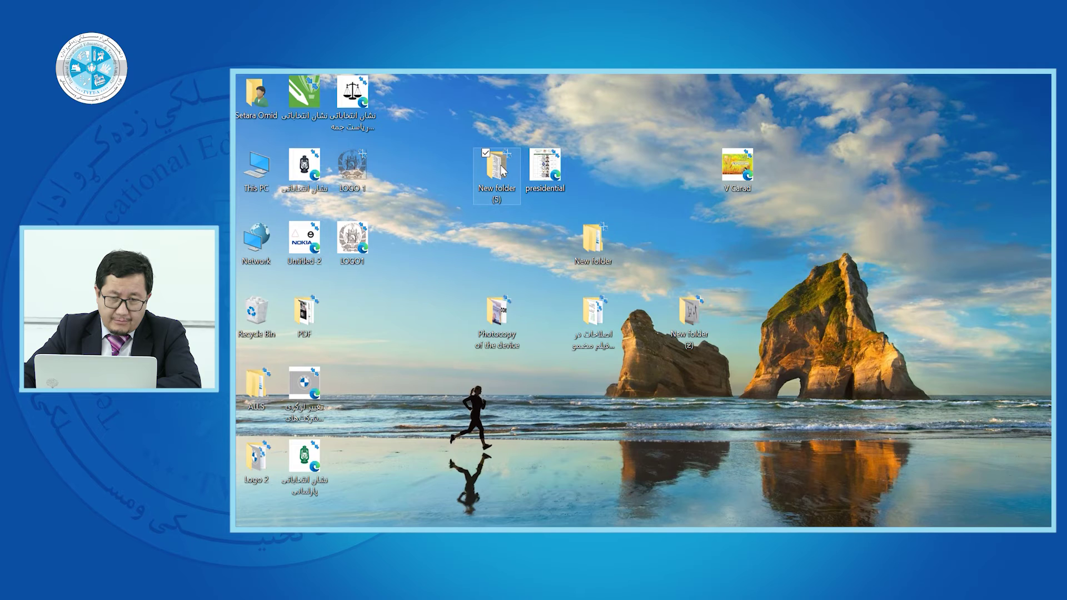
pyautogui.doubleClick(504, 170)
pyautogui.click(1041, 80)
# Open New folder (4) inside Logo 2 and check the contents of its BAMYAN UNIVERSITY Logo subfolder
pyautogui.doubleClick(254, 468)
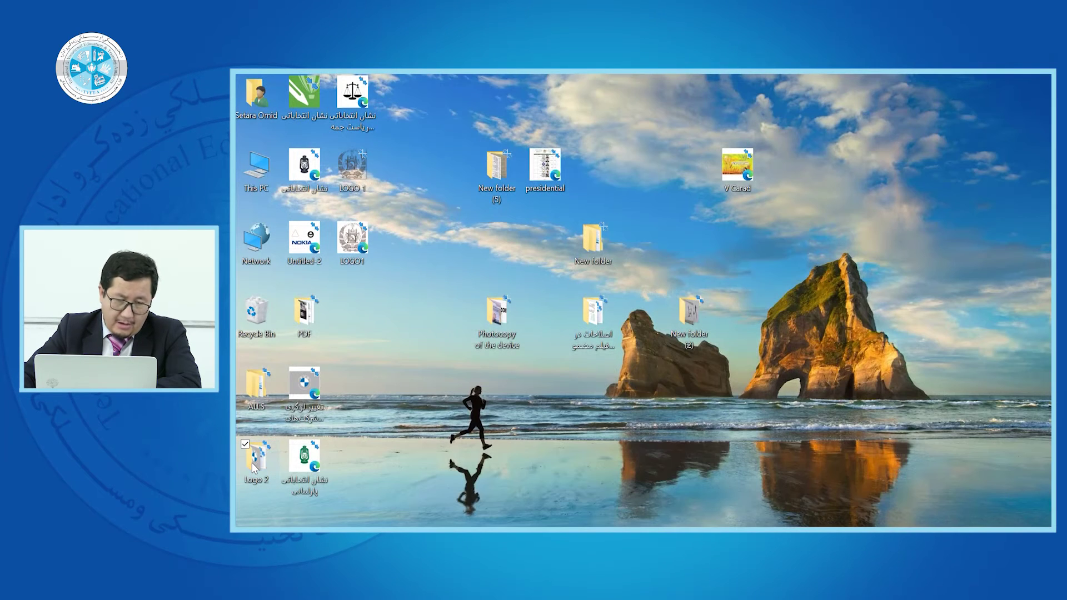
pyautogui.doubleClick(379, 235)
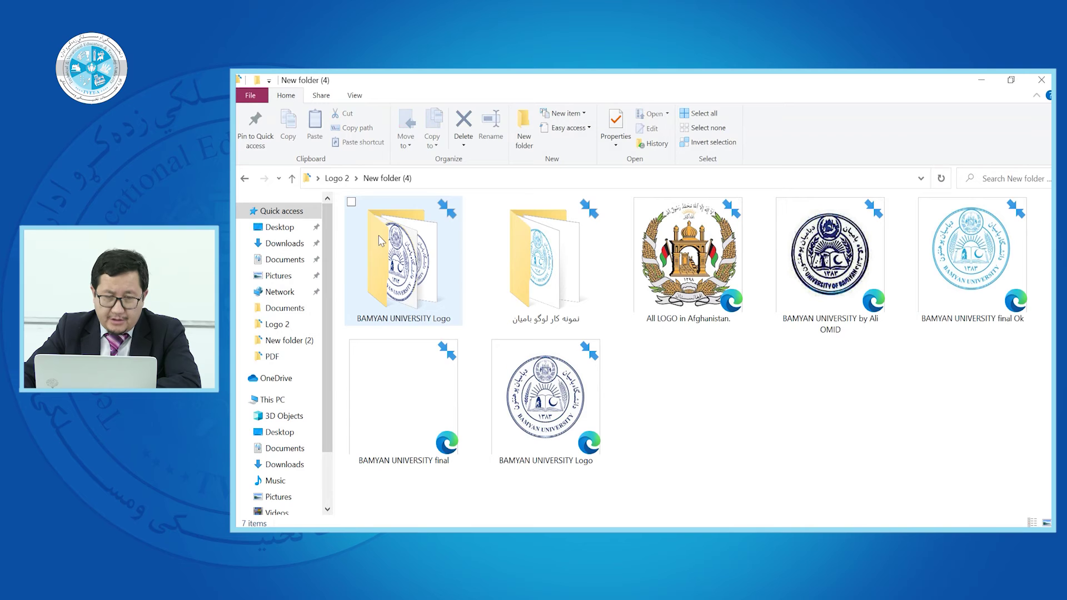
pyautogui.doubleClick(403, 257)
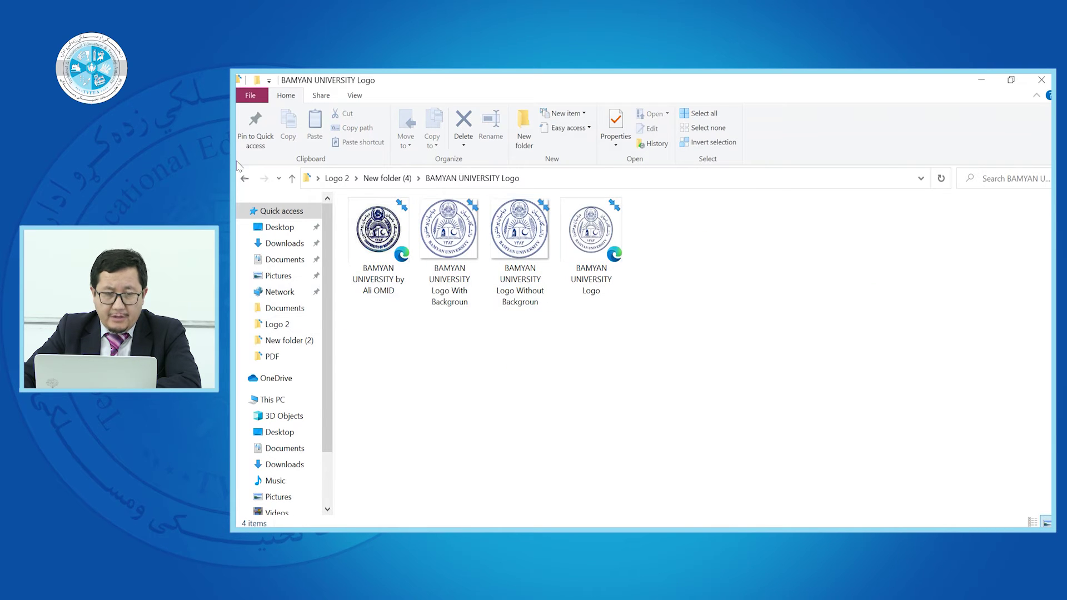
pyautogui.click(245, 178)
# Open the نمونه کار لوگو بامیان folder and display its files as extra large icons
pyautogui.doubleClick(548, 270)
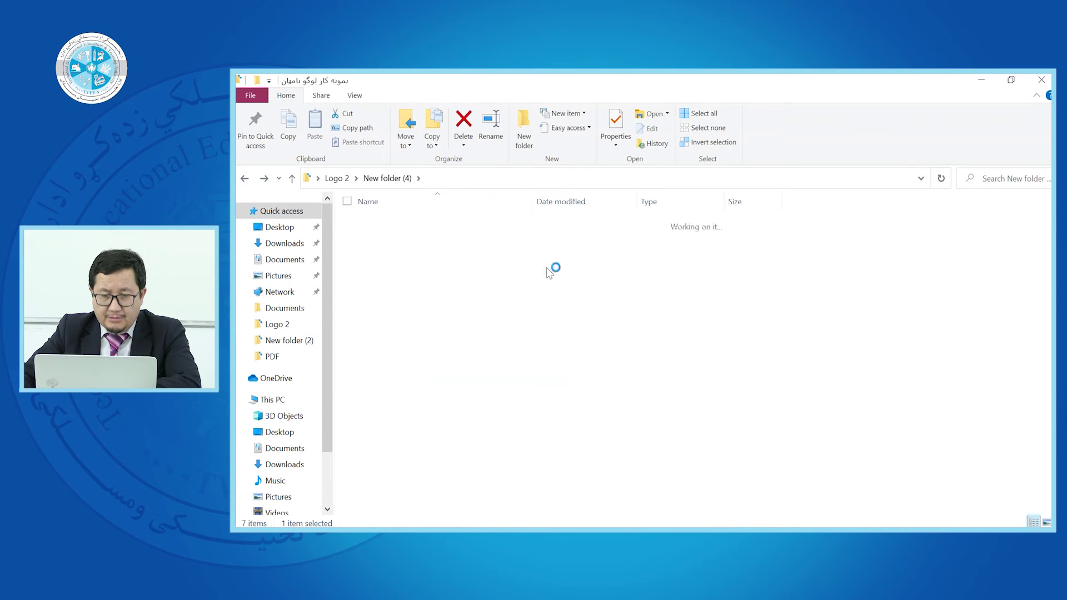
pyautogui.click(356, 97)
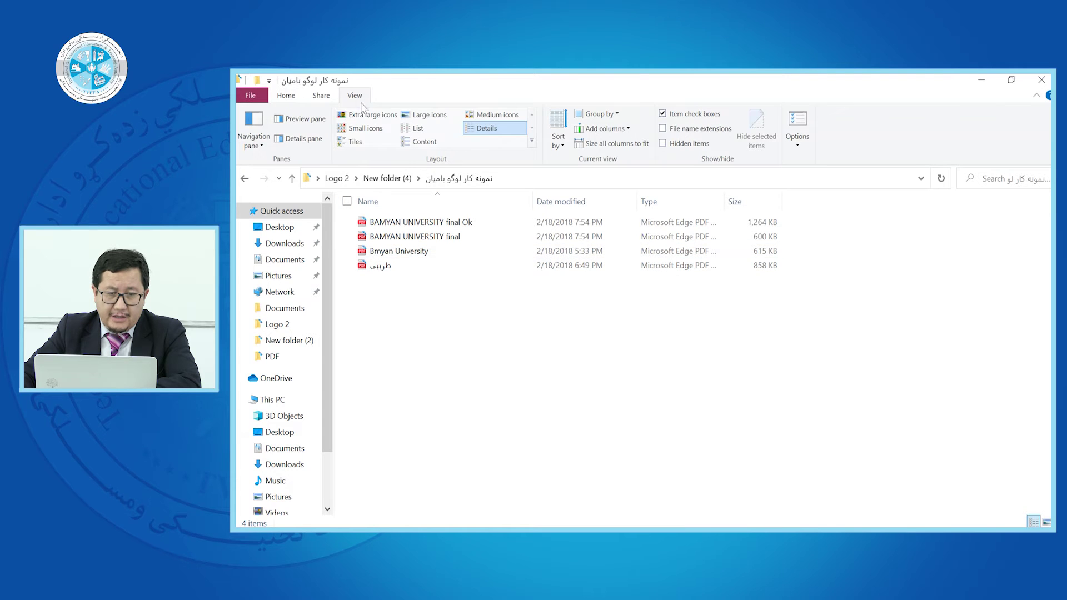
pyautogui.click(371, 115)
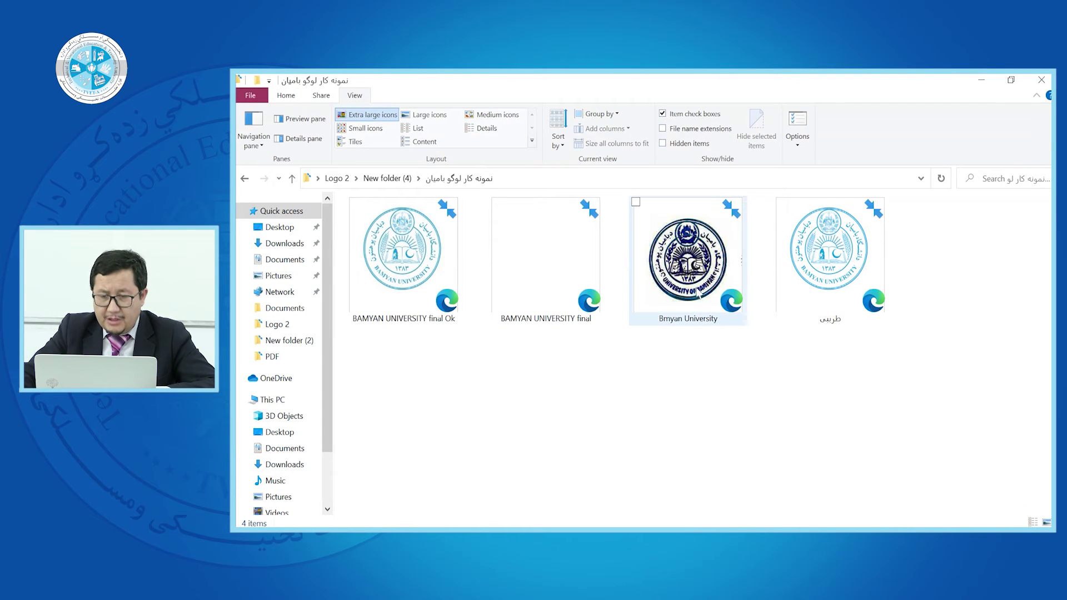
# Open Bmyan University in Adobe Illustrator CC 2019, ignore the missing linked image, and look over the separate logo parts
pyautogui.rightClick(685, 263)
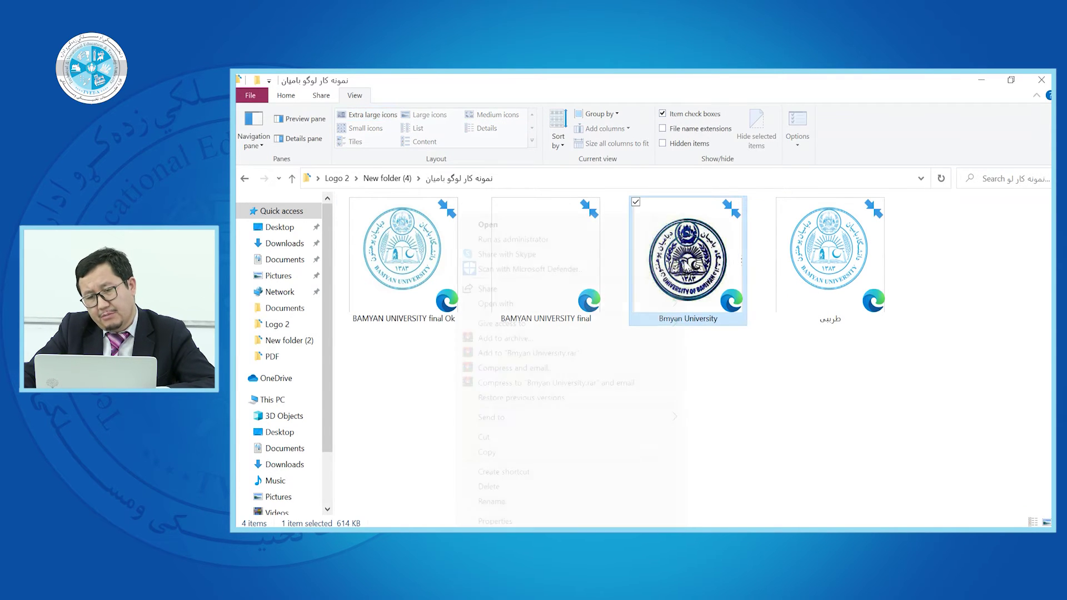
pyautogui.moveTo(550, 304)
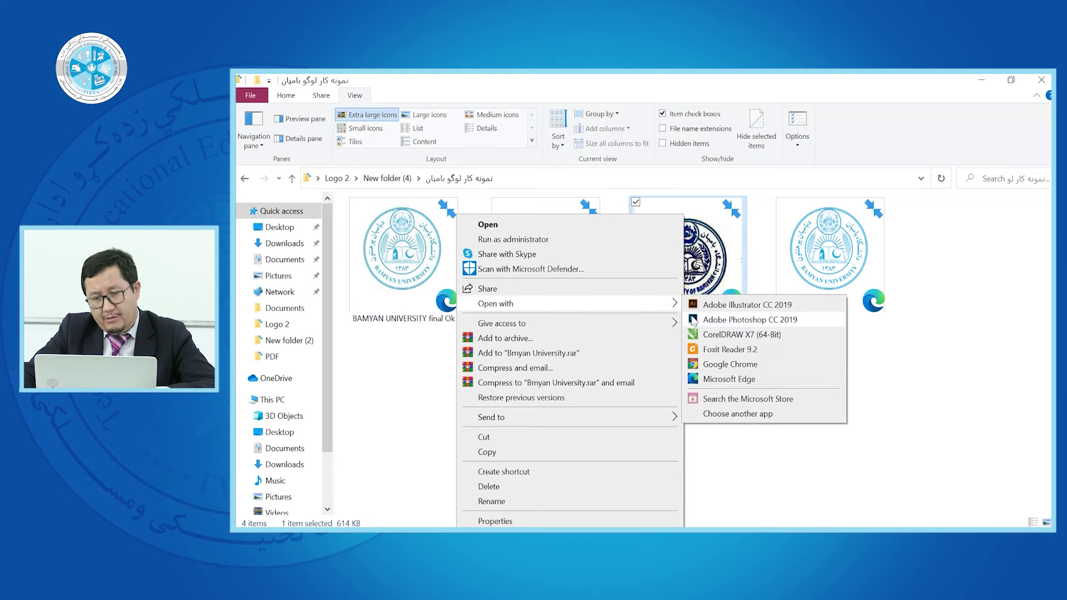
pyautogui.click(715, 305)
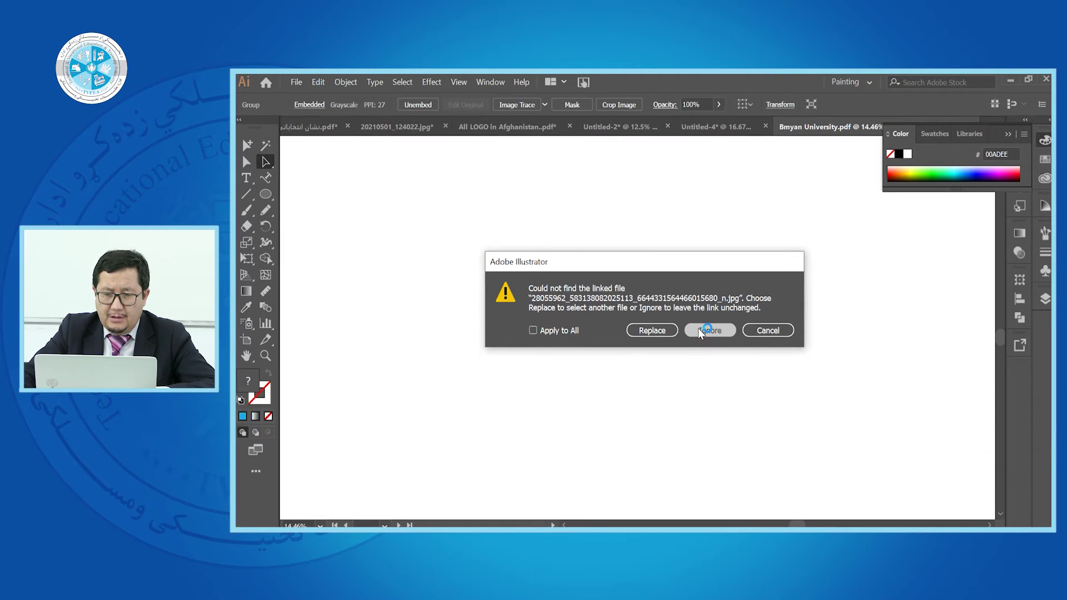
pyautogui.click(702, 329)
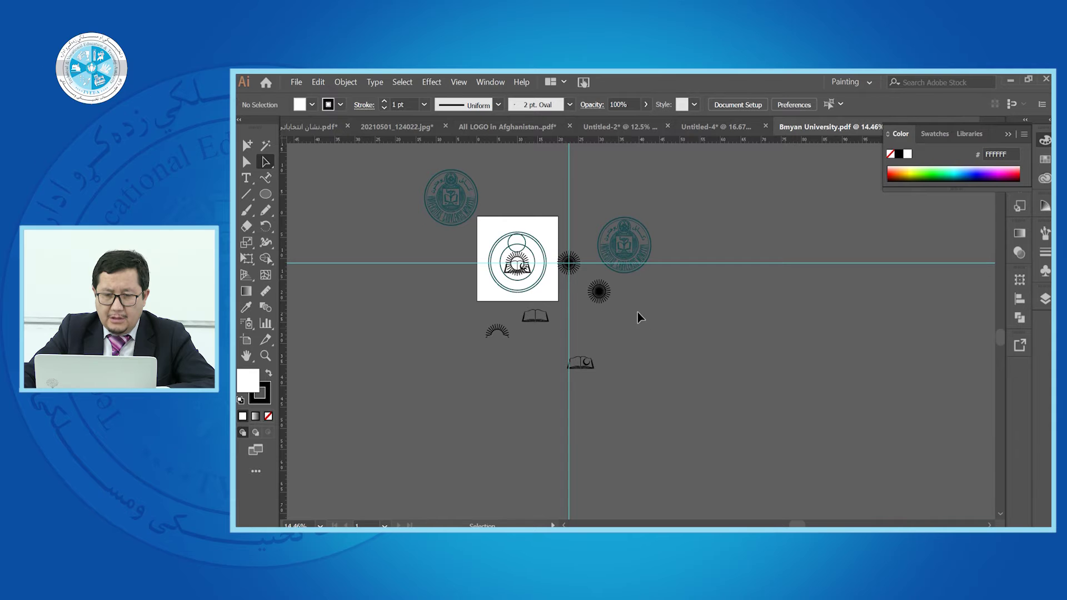
pyautogui.scroll(1, 638, 311)
pyautogui.scroll(6, 559, 281)
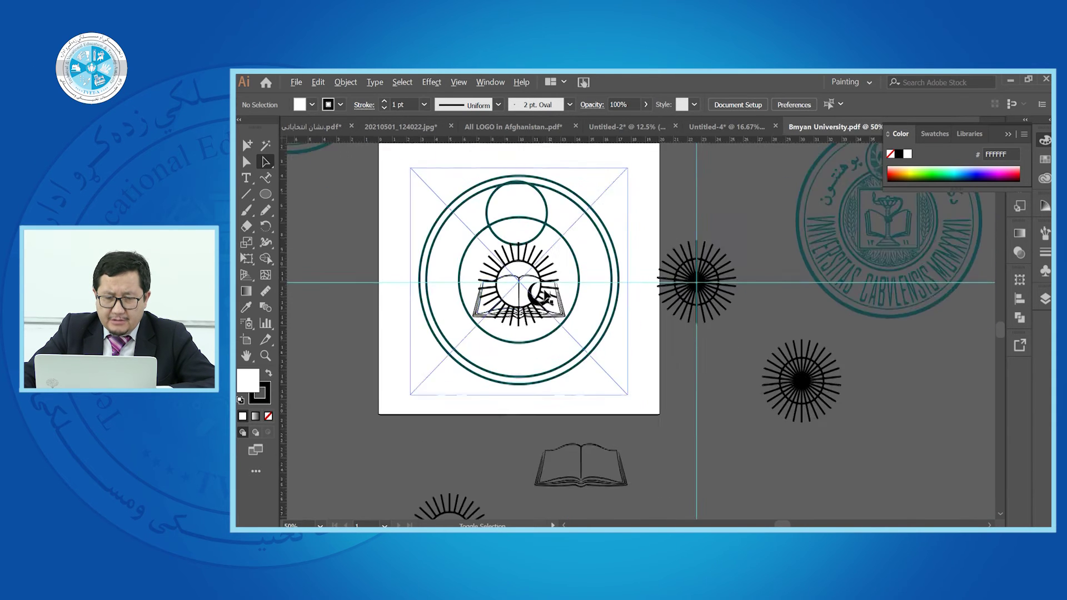
pyautogui.scroll(-2, 612, 309)
pyautogui.scroll(-5, 595, 287)
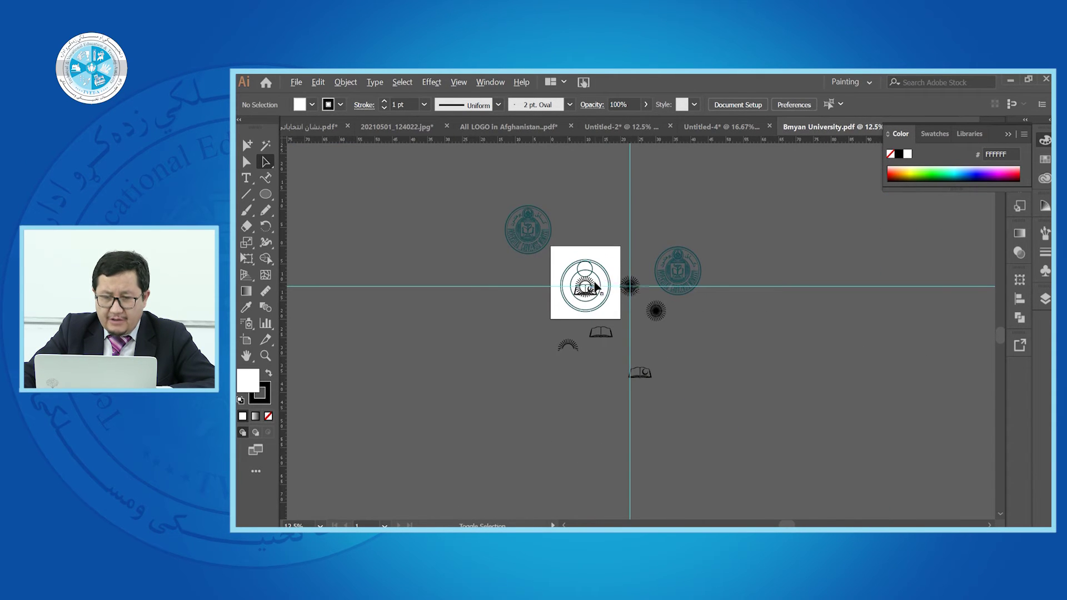
# Return to New folder (4) in File Explorer and open BAMYAN UNIVERSITY final Ok in Illustrator
pyautogui.click(1010, 82)
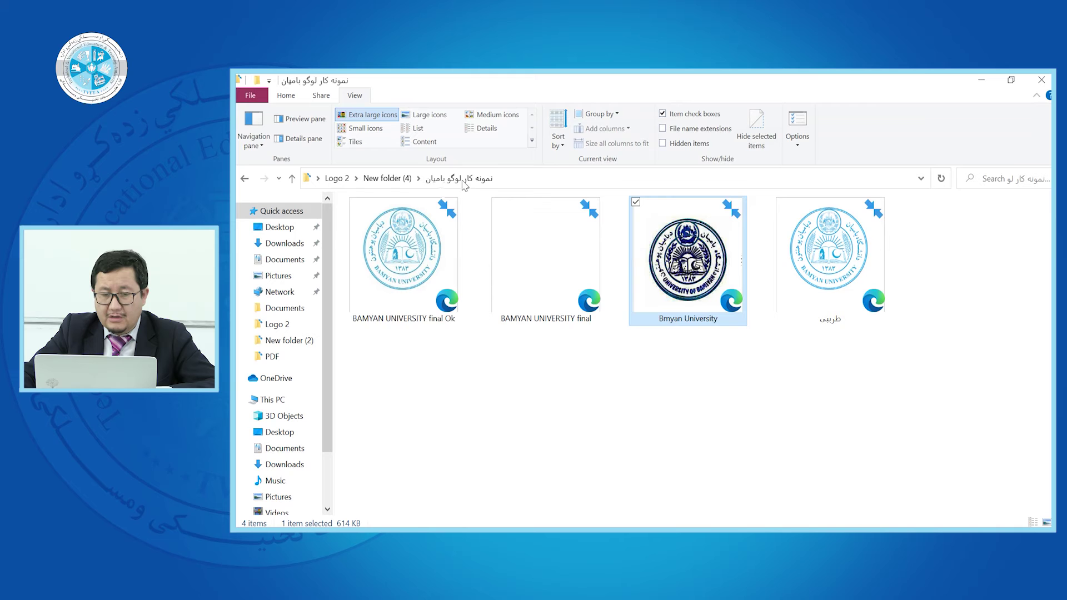
pyautogui.click(245, 177)
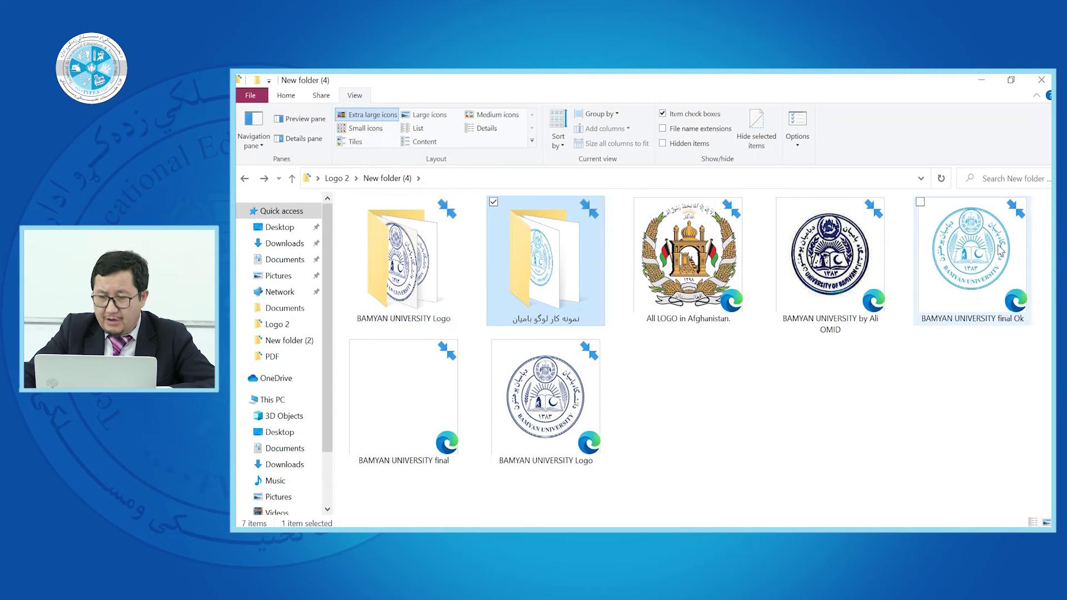
pyautogui.click(838, 269)
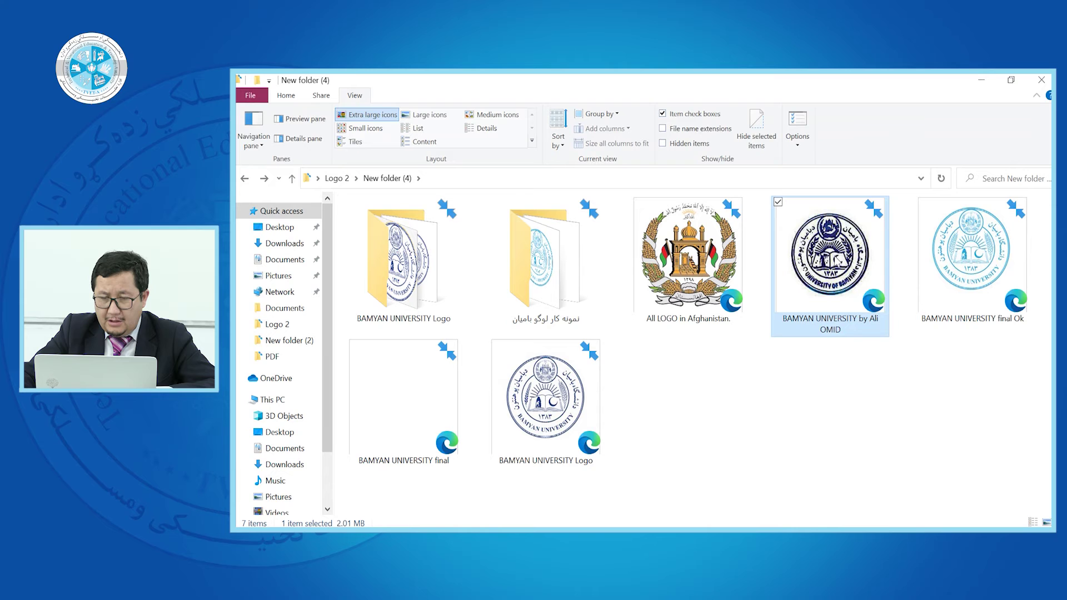
pyautogui.rightClick(970, 249)
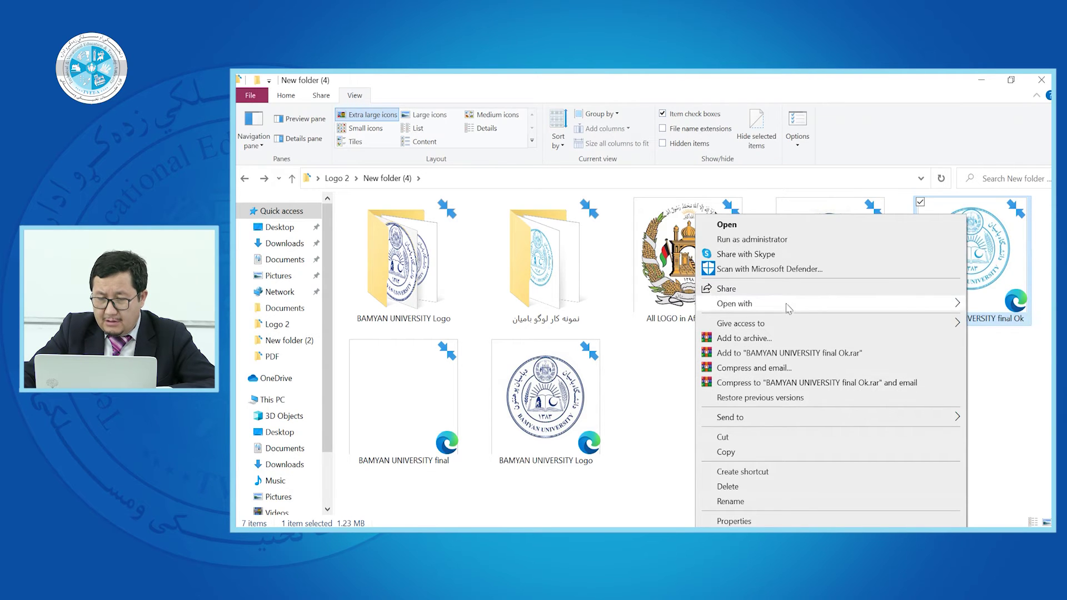
pyautogui.moveTo(785, 306)
pyautogui.click(580, 304)
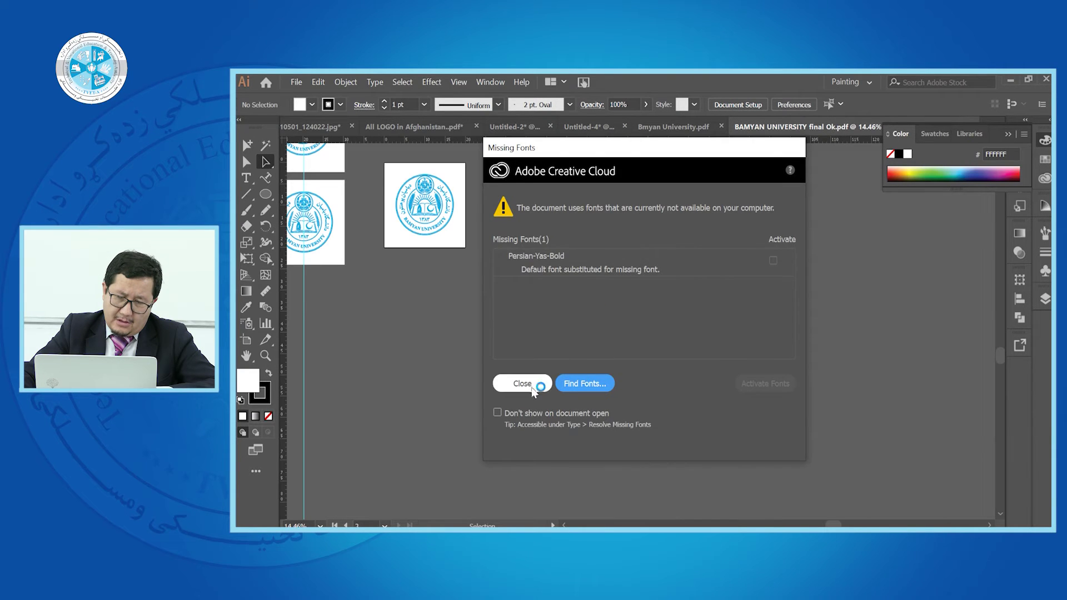
# Dismiss the missing-fonts notice and copy the light-blue Bamyan University logo from the artboard nearest the pink-ringed seal
pyautogui.click(528, 381)
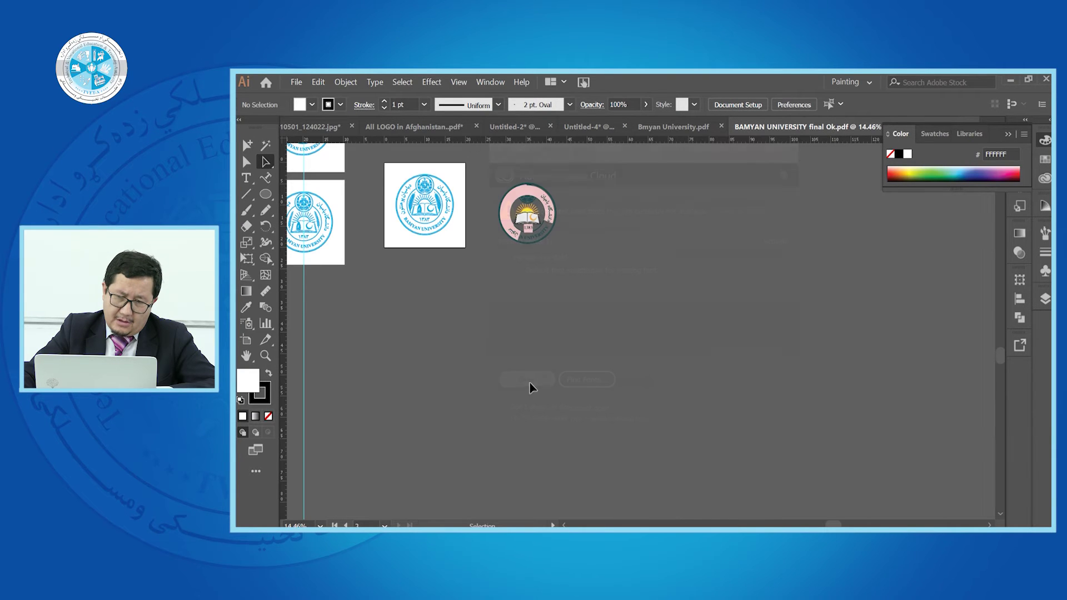
pyautogui.scroll(4, 517, 209)
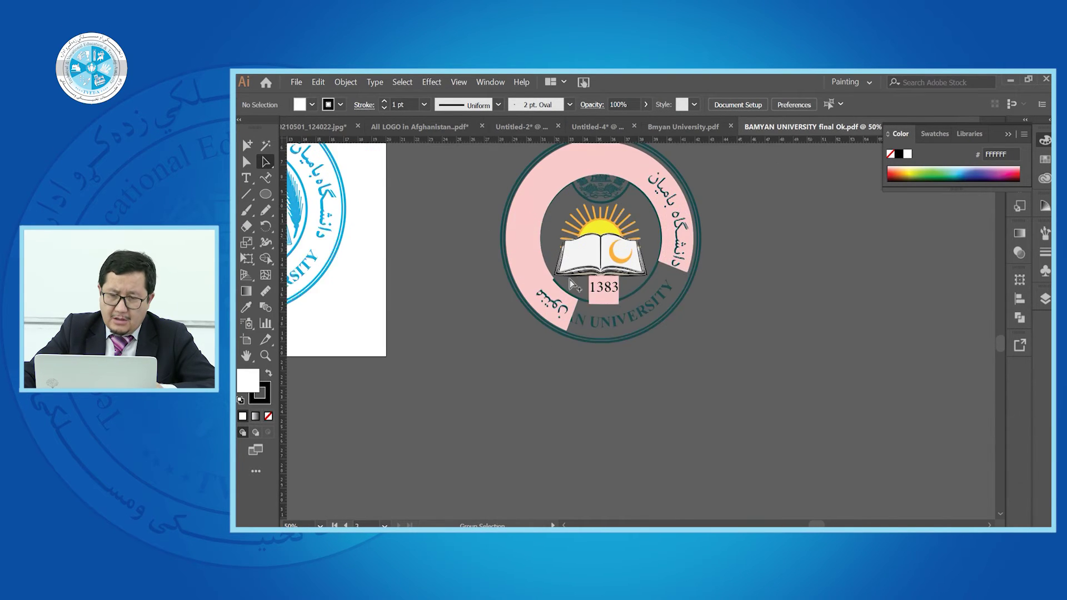
pyautogui.hscroll(-6, 573, 284)
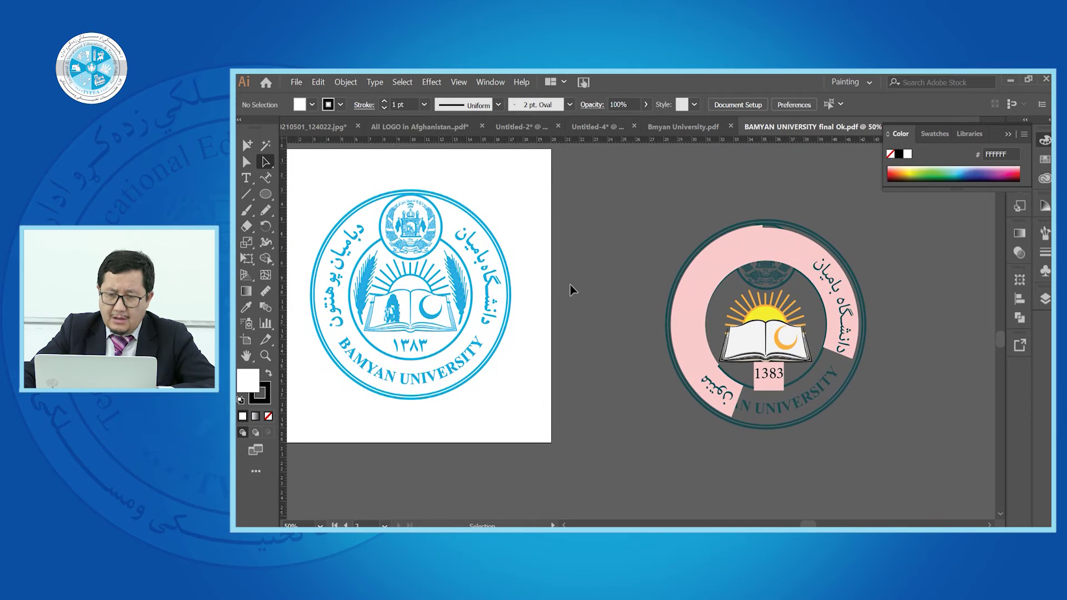
pyautogui.scroll(-2, 571, 285)
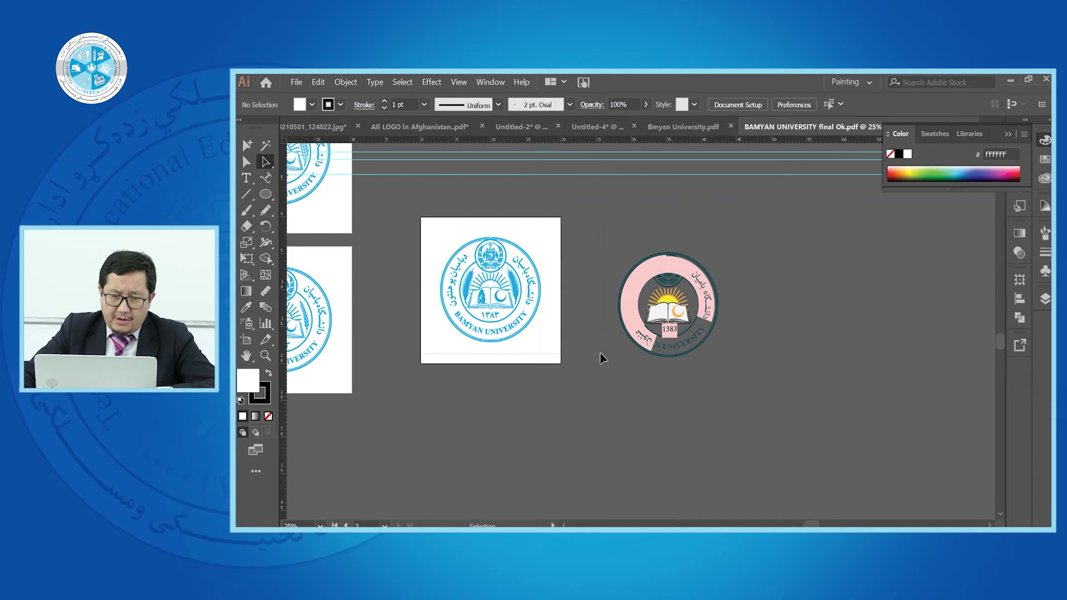
pyautogui.moveTo(600, 352); pyautogui.dragTo(544, 337)
pyautogui.scroll(-4, 582, 325)
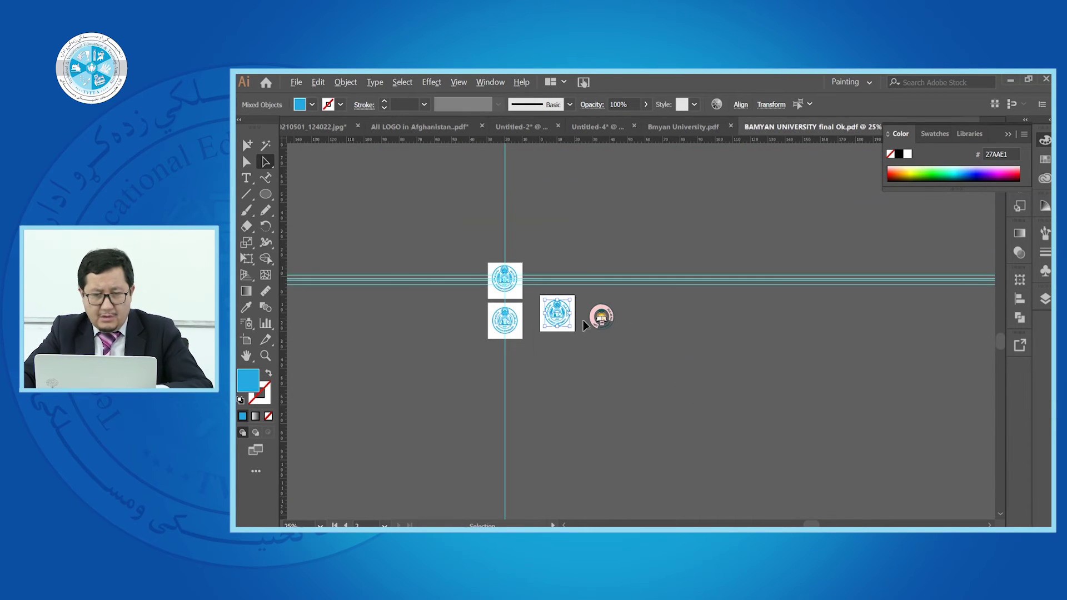
# Switch to the Untitled-4 document and move the small grayscale Bamyan logo image off its artboard to the empty area beside it
pyautogui.click(662, 129)
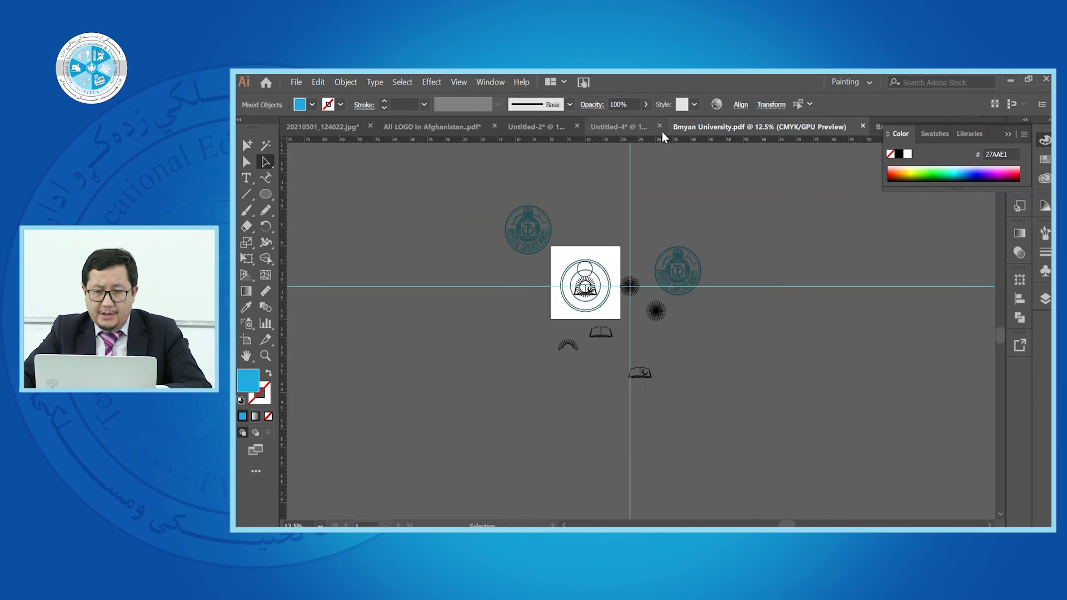
pyautogui.click(596, 131)
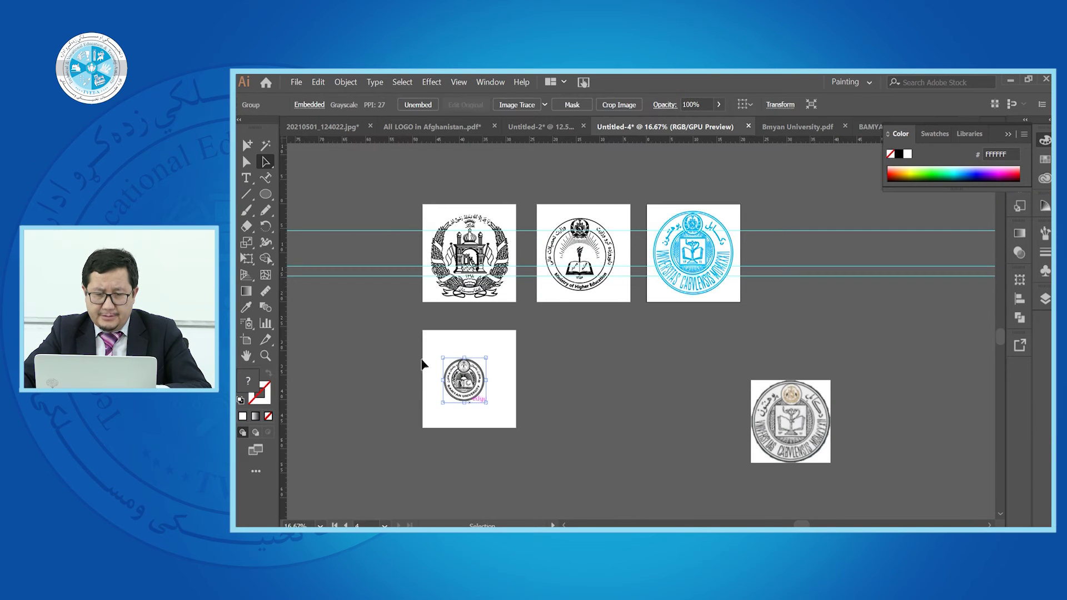
pyautogui.moveTo(470, 388); pyautogui.dragTo(591, 378)
pyautogui.scroll(2, 465, 380)
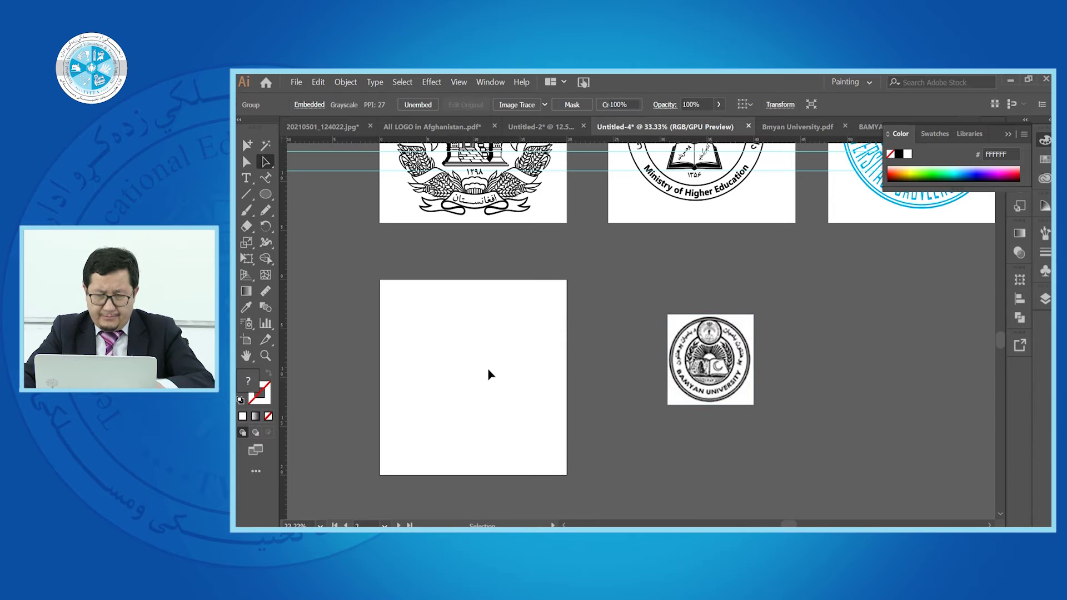
# Paste the light-blue Bamyan University logo and position it on the empty artboard below the national emblem
pyautogui.click(487, 369)
pyautogui.hotkey('ctrl', 'v')
pyautogui.moveTo(573, 334); pyautogui.dragTo(408, 395)
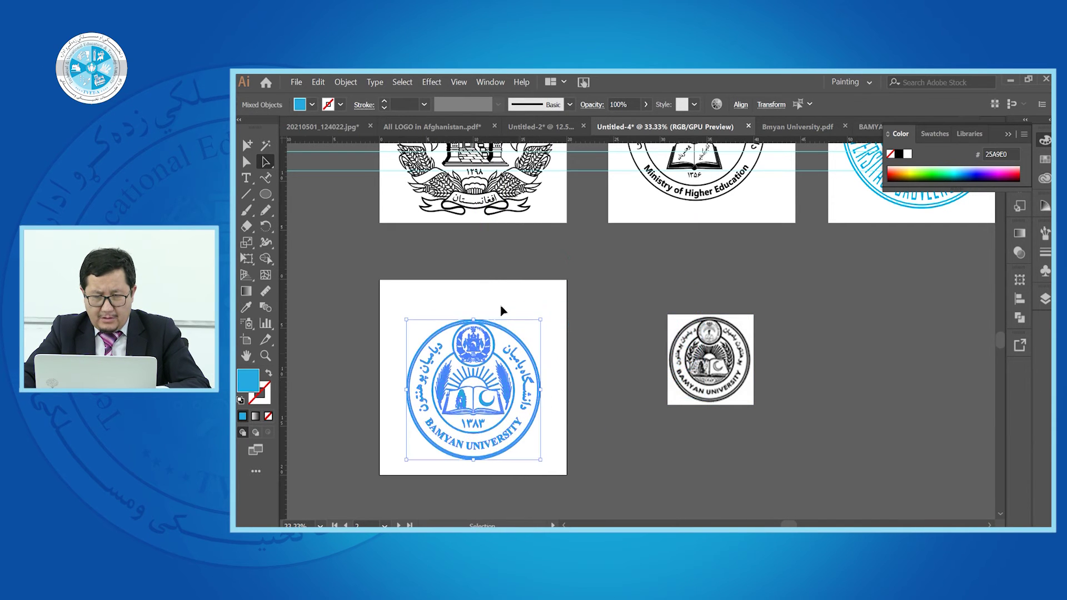
pyautogui.click(504, 294)
# Delete the grayscale Bamyan University reference image beside the artboard
pyautogui.scroll(2, 726, 328)
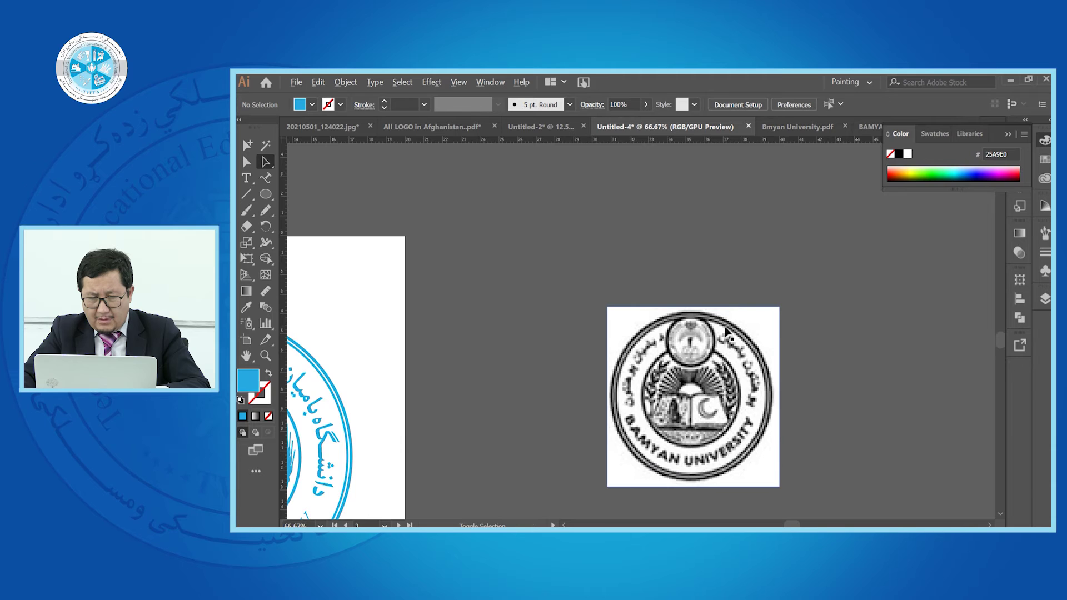
pyautogui.scroll(-2, 730, 341)
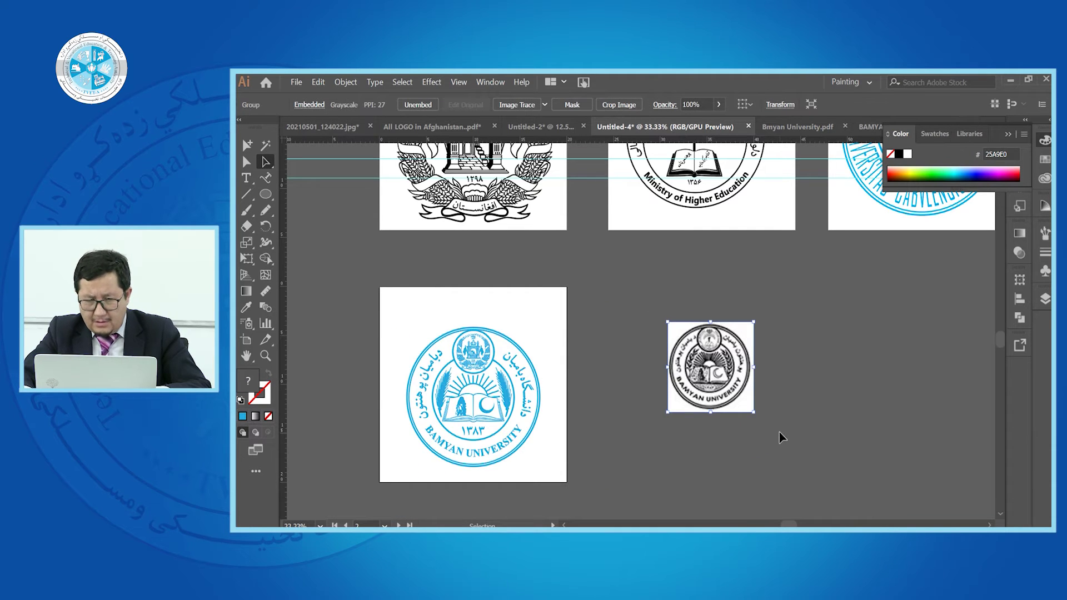
pyautogui.press('Delete')
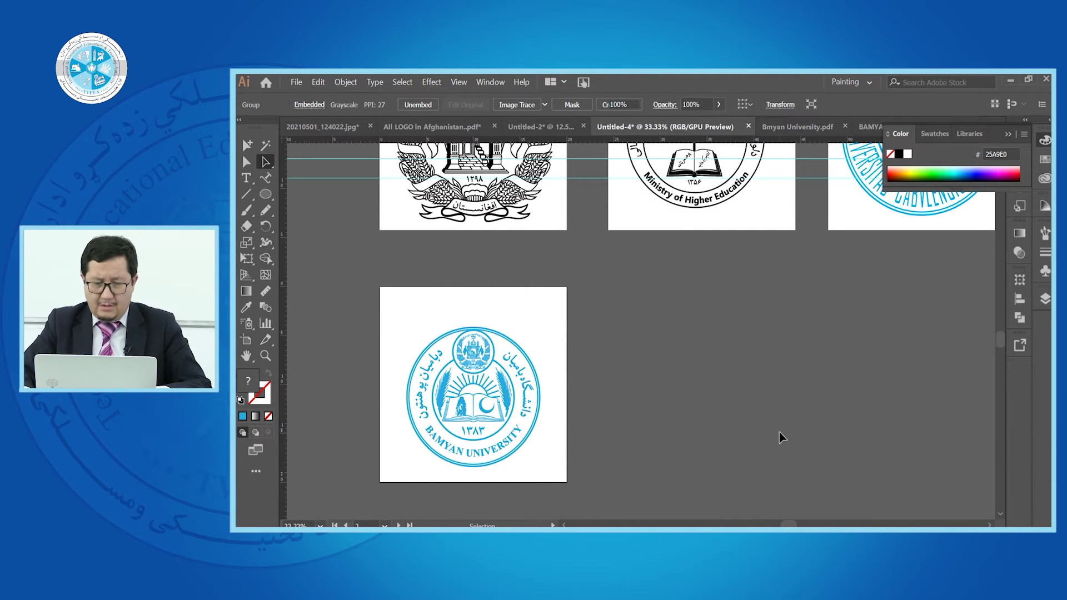
# Move the gray Kabul University seal scan directly beside the Bamyan artboard and compare the two logos up close
pyautogui.scroll(-2, 586, 347)
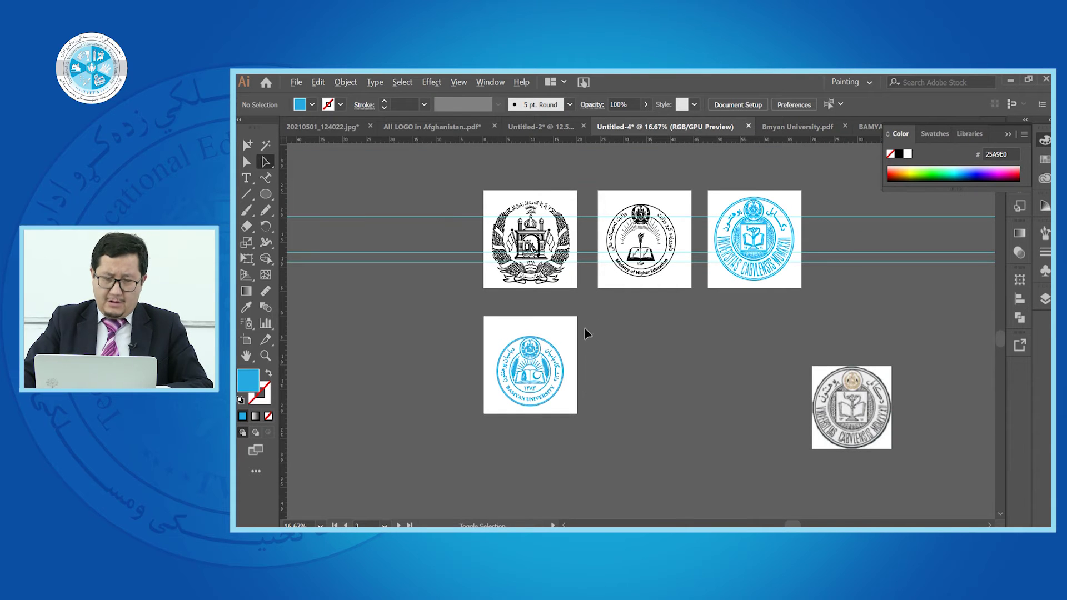
pyautogui.scroll(2, 893, 410)
pyautogui.scroll(-2, 893, 410)
pyautogui.moveTo(840, 431); pyautogui.dragTo(618, 370)
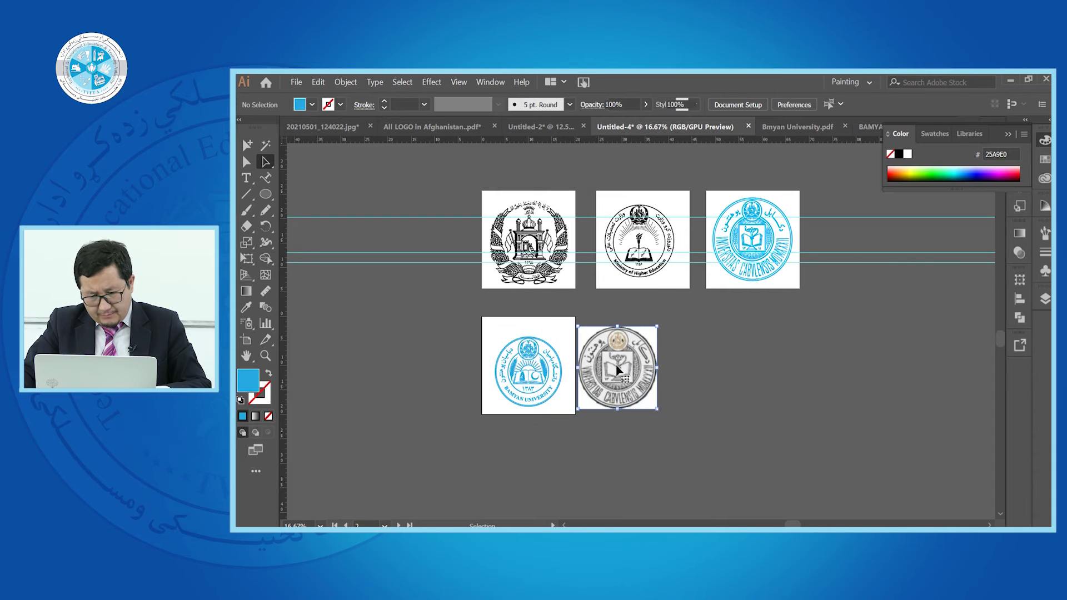
pyautogui.scroll(3, 619, 370)
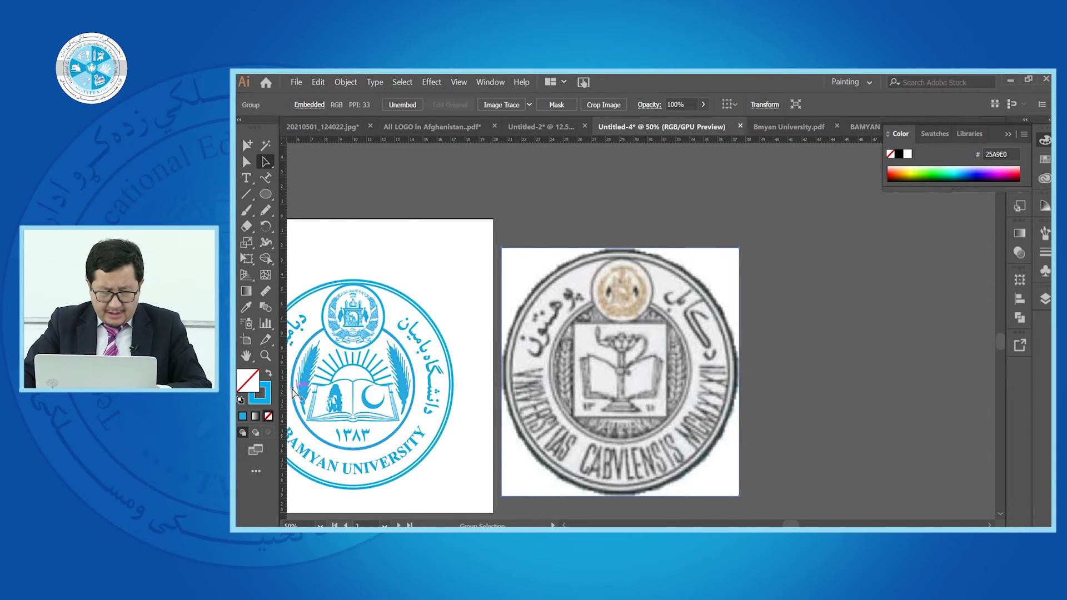
pyautogui.scroll(3, 418, 394)
pyautogui.scroll(-4, 418, 394)
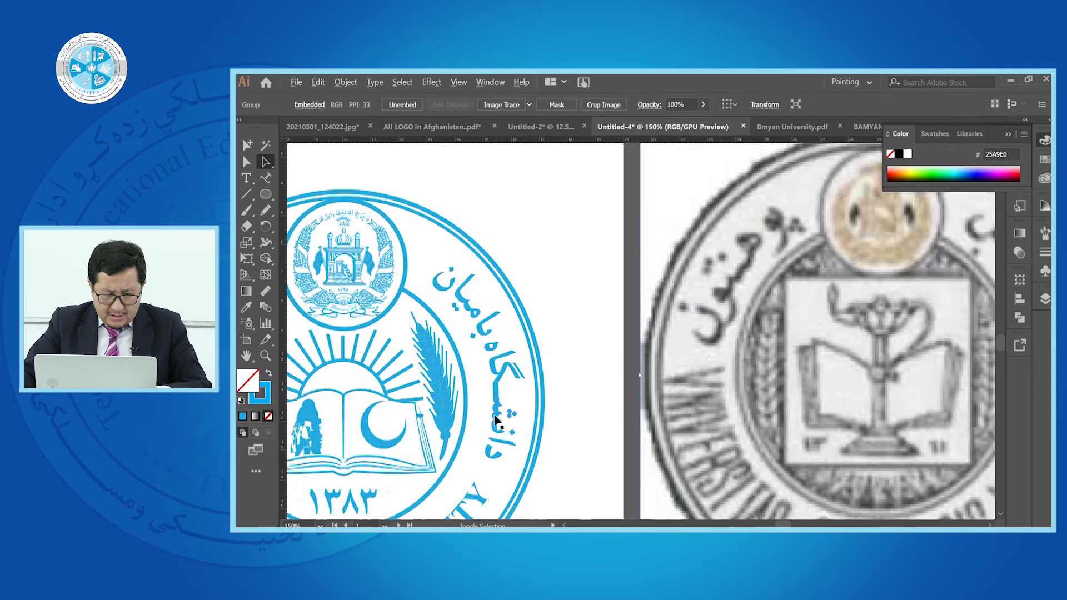
# Check the seals in Bmyan University.pdf, switch to New folder (4) in File Explorer, and open BAMYAN UNIVERSITY Logo in Illustrator
pyautogui.click(790, 125)
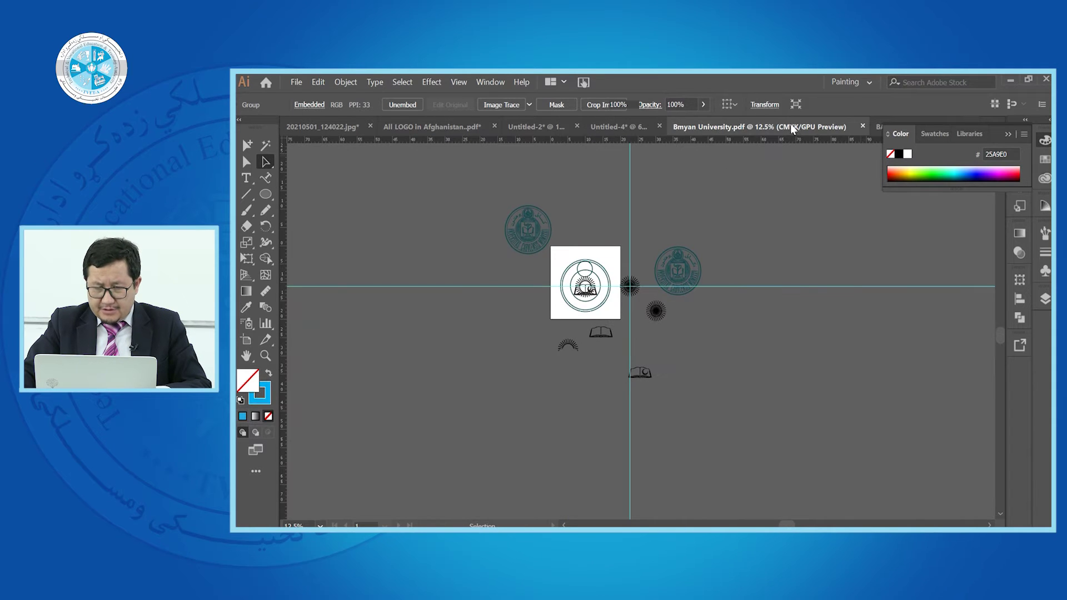
pyautogui.scroll(4, 701, 255)
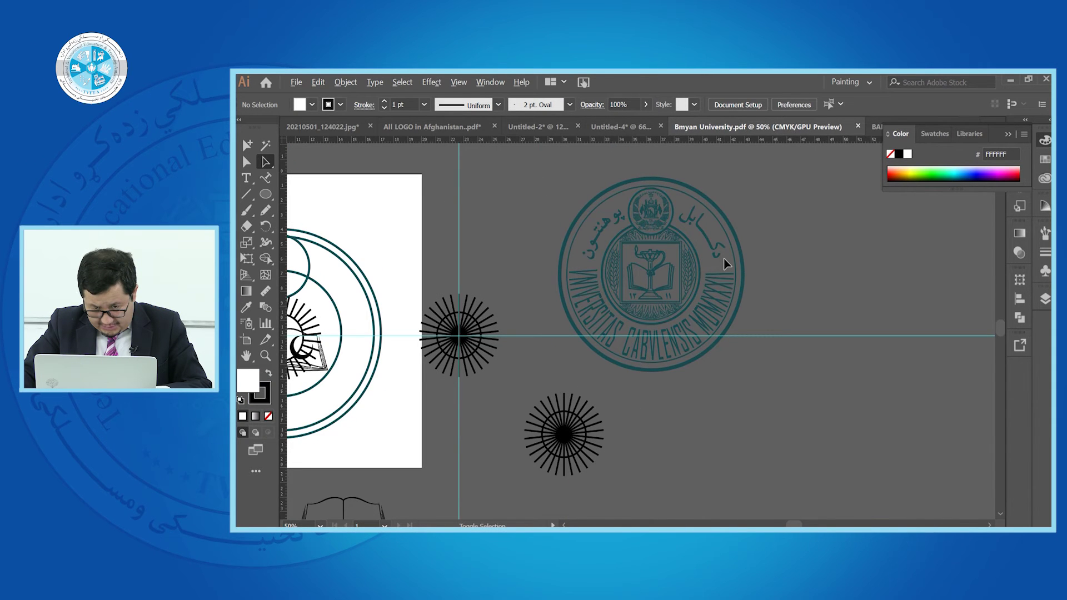
pyautogui.scroll(-3, 726, 263)
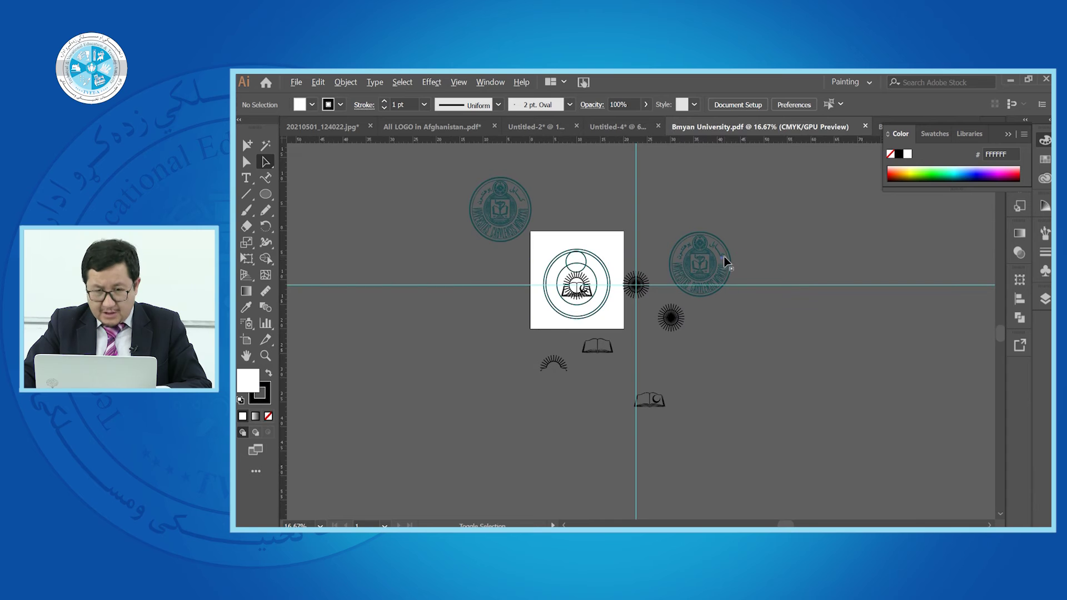
pyautogui.click(1011, 80)
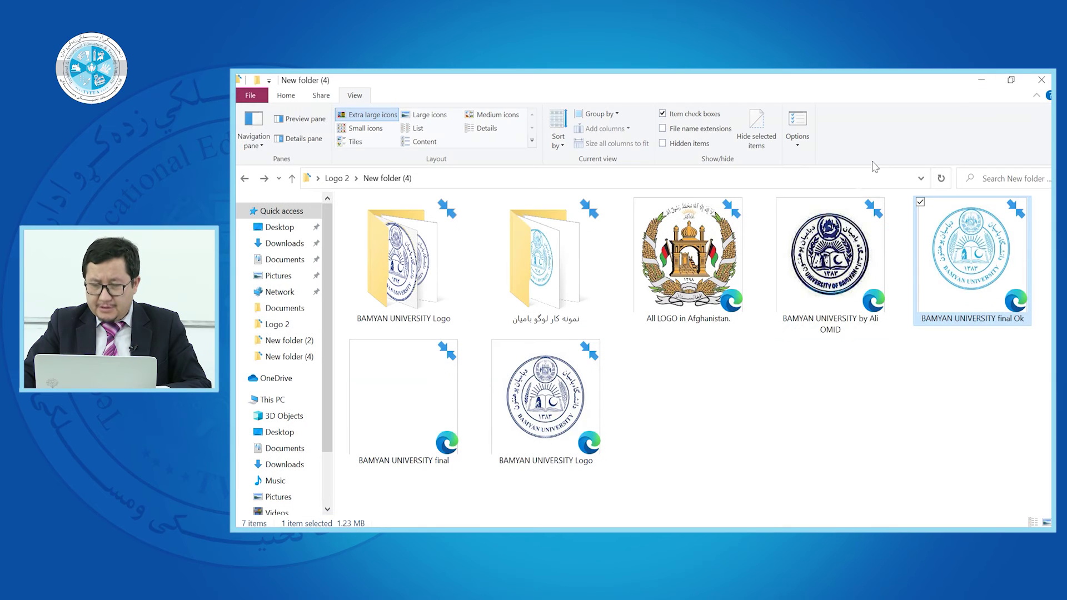
pyautogui.click(552, 429)
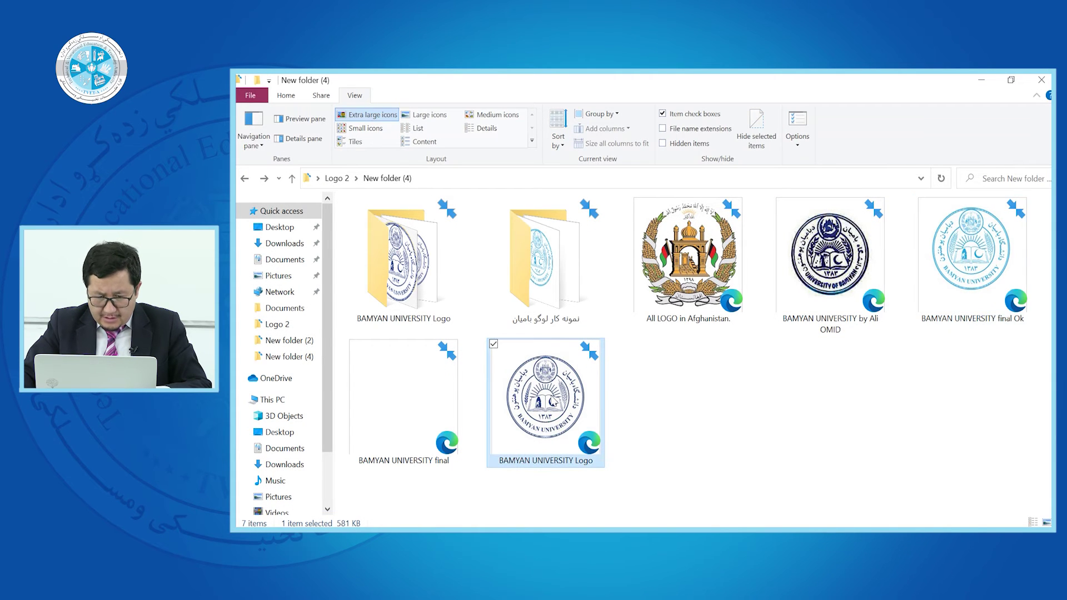
pyautogui.rightClick(551, 396)
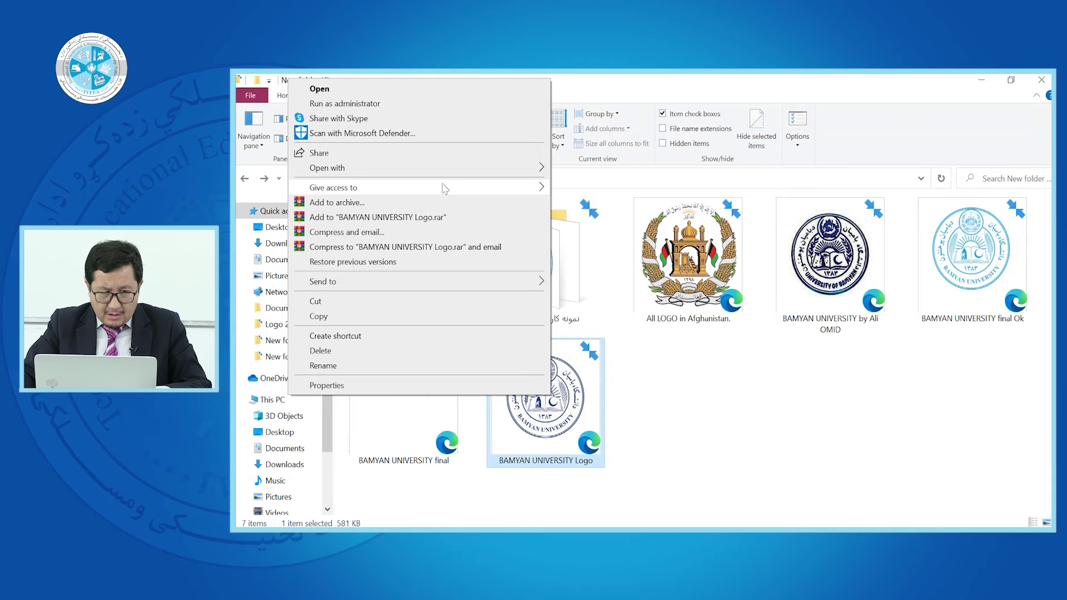
pyautogui.moveTo(439, 168)
pyautogui.click(613, 170)
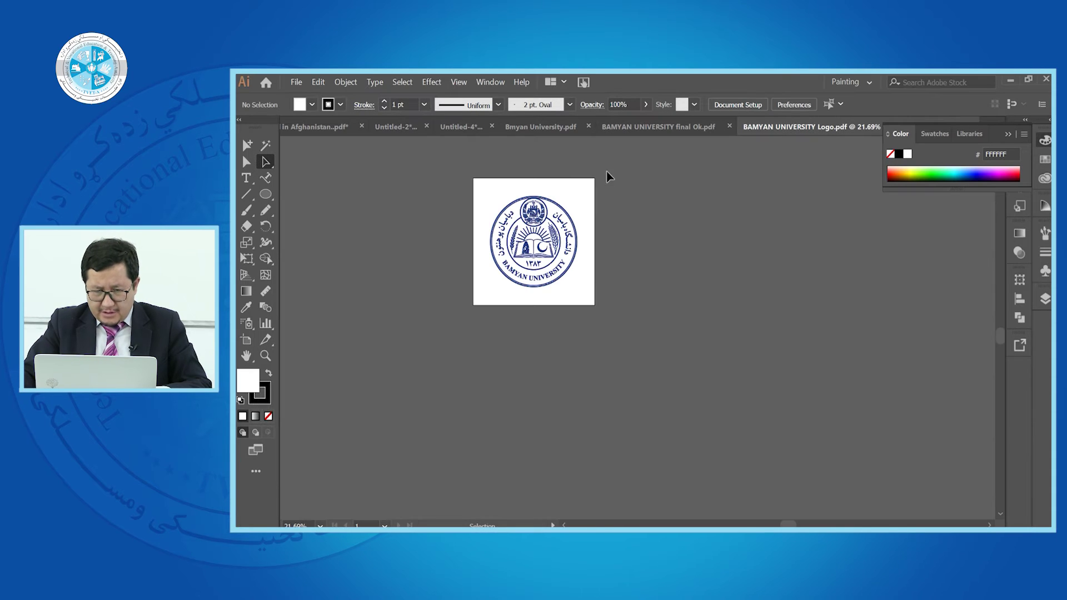
# Inspect the details of the navy Bamyan University logo, including the wheat ears and book, and copy the whole logo
pyautogui.scroll(5, 539, 225)
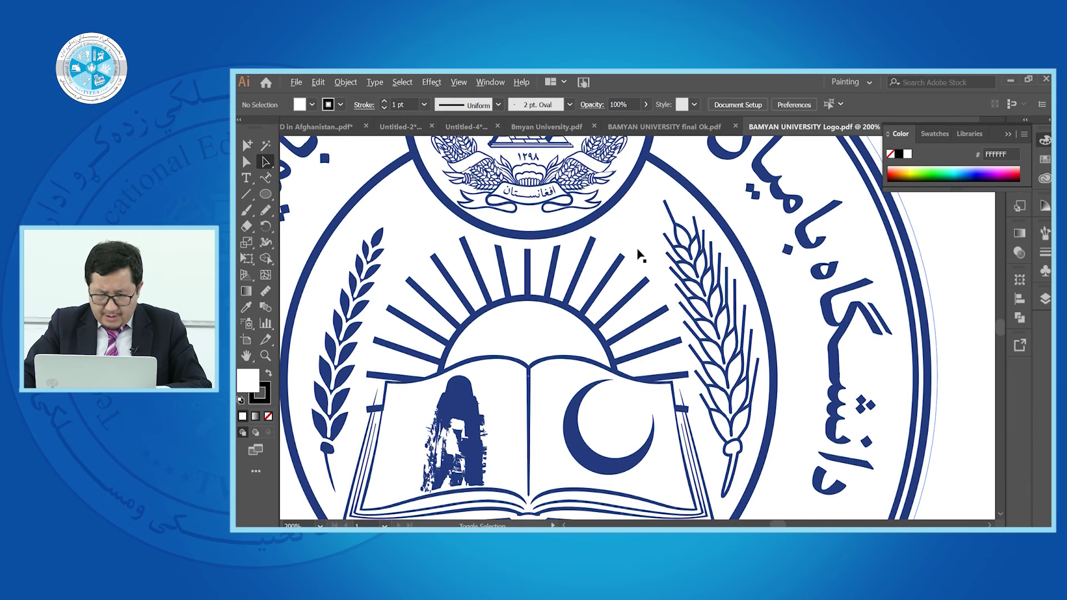
pyautogui.scroll(-4, 640, 256)
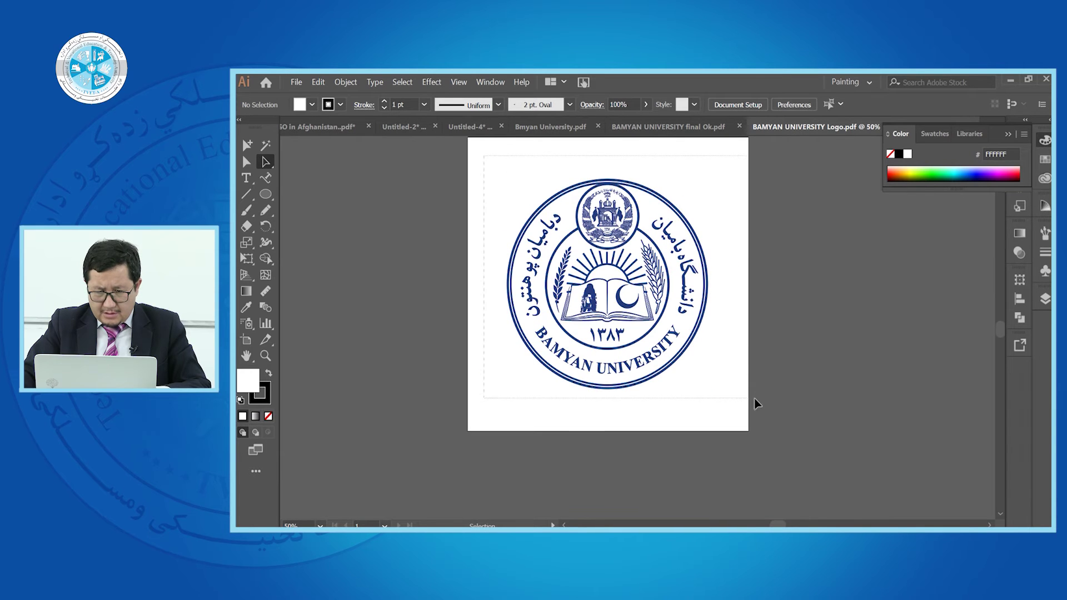
pyautogui.click(655, 127)
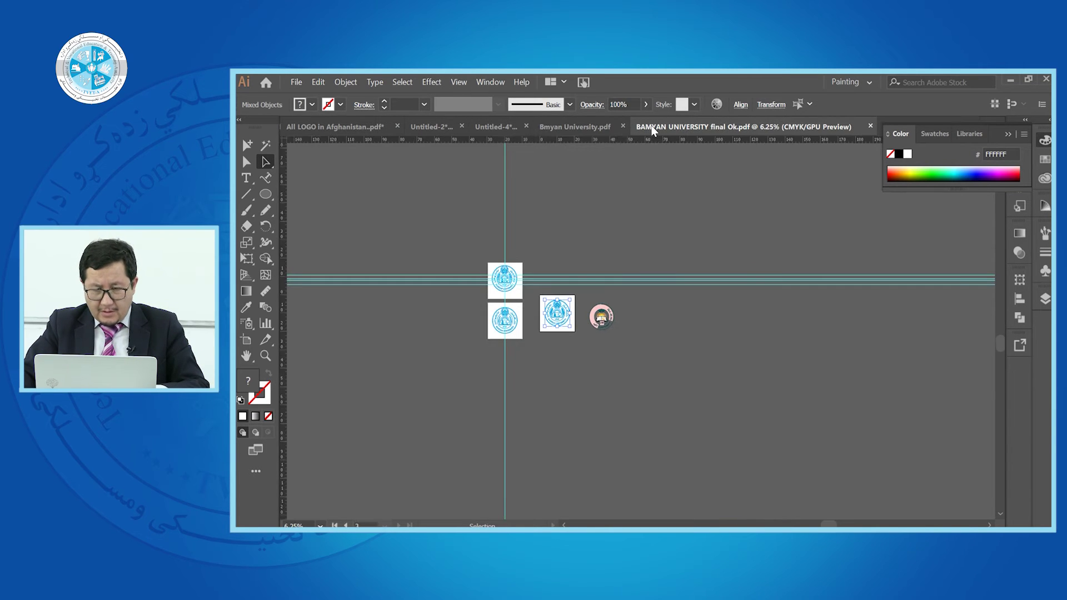
pyautogui.click(589, 127)
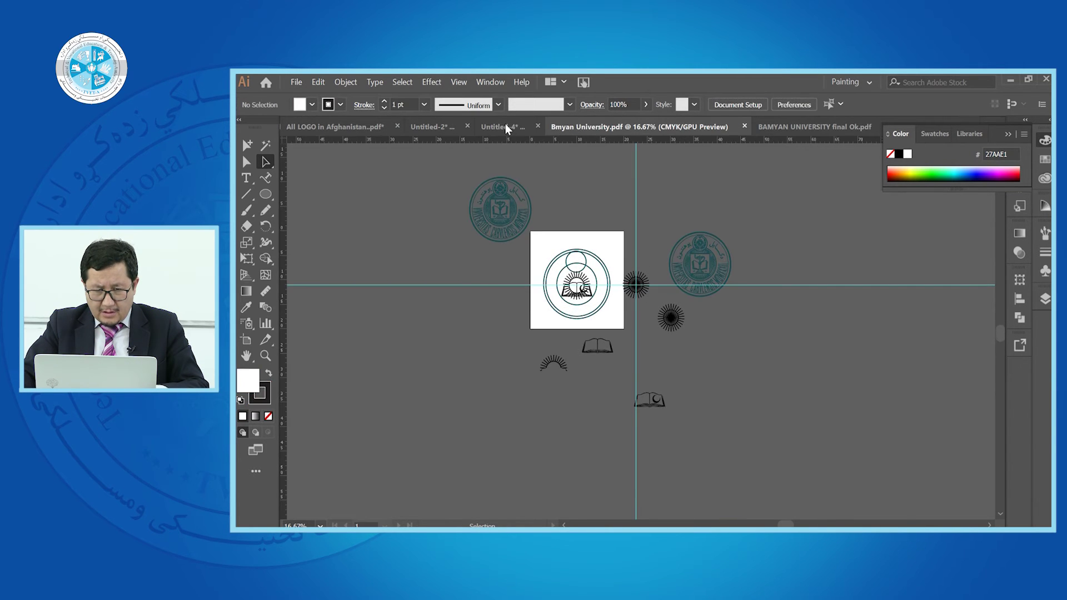
# In Untitled-4, move the Kabul seal scan to the left of the Bamyan artboard and paste the navy logo on its right
pyautogui.click(505, 127)
pyautogui.scroll(-5, 531, 303)
pyautogui.moveTo(621, 345); pyautogui.dragTo(348, 317)
pyautogui.click(625, 317)
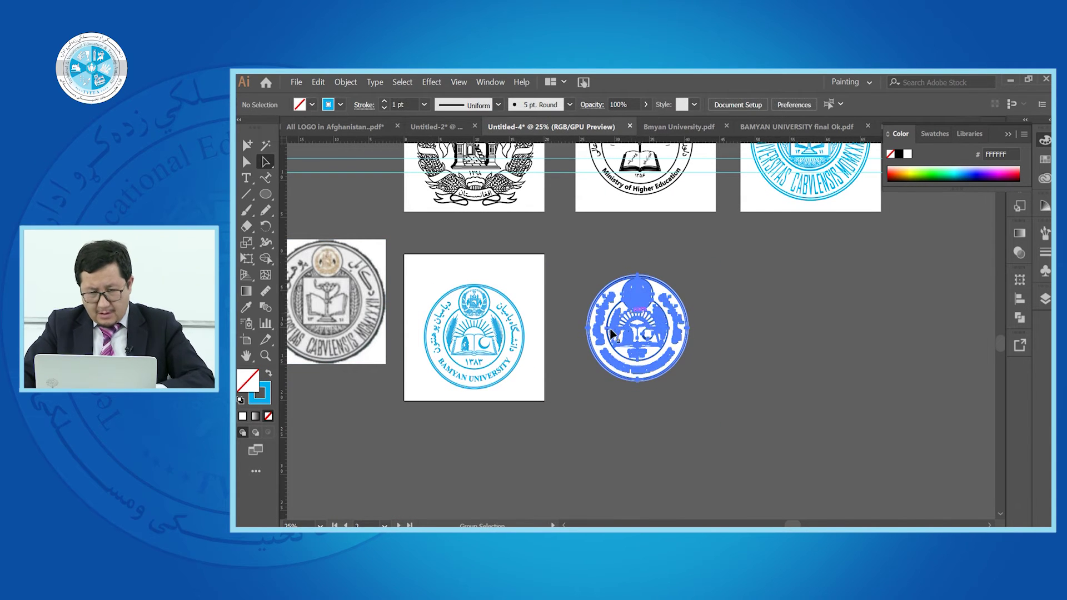
pyautogui.click(659, 415)
pyautogui.scroll(1, 542, 289)
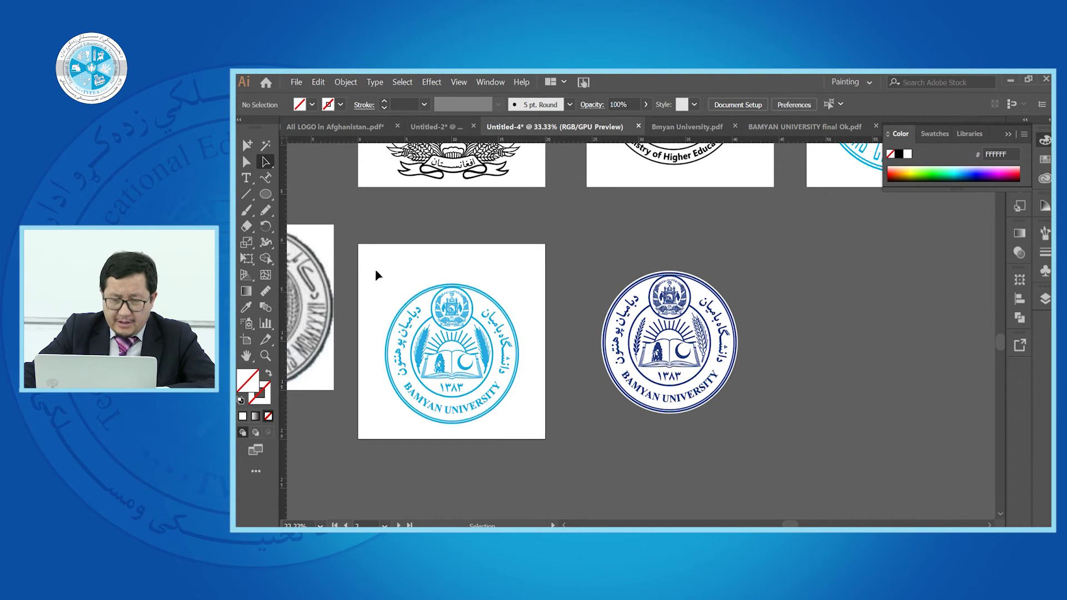
# Delete the light-blue Bamyan logo and place the navy version in the middle of its artboard
pyautogui.click(526, 421)
pyautogui.press('Delete')
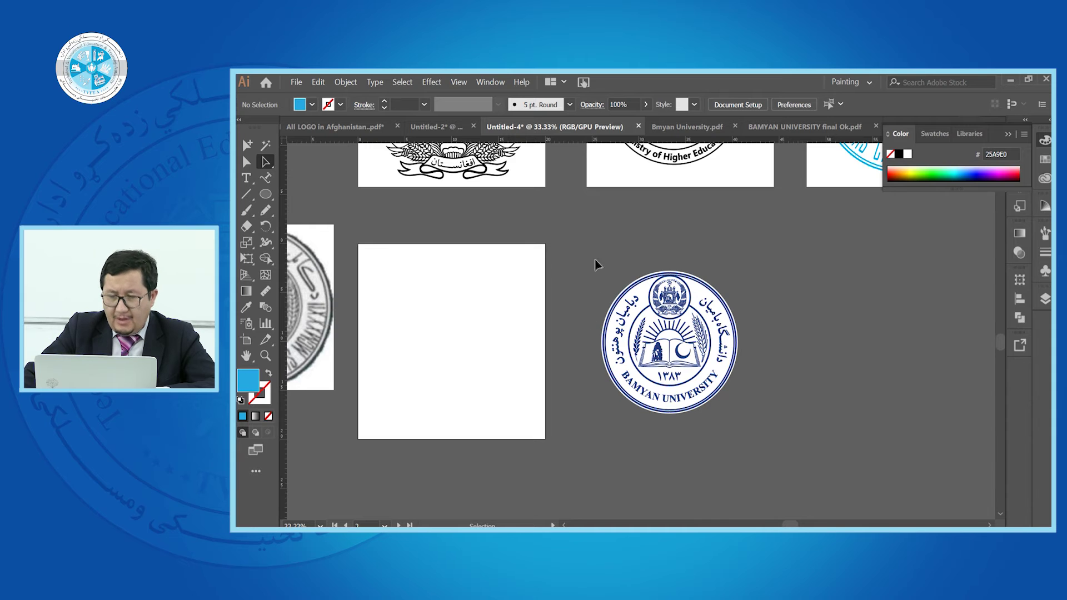
pyautogui.moveTo(678, 359); pyautogui.dragTo(463, 360)
pyautogui.hotkey('ctrl', '1')
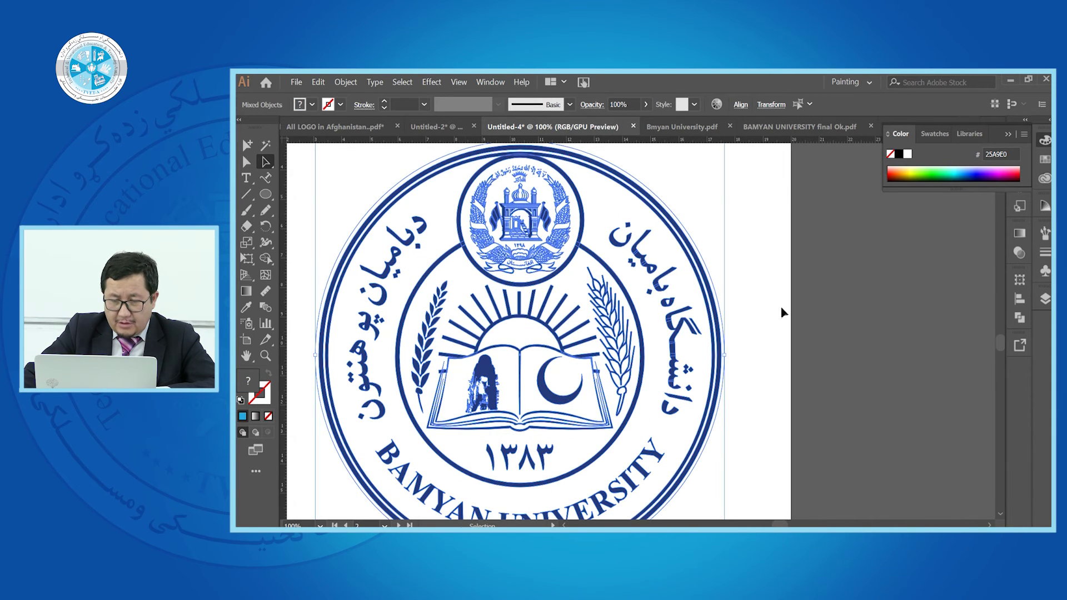
pyautogui.hotkey('ctrl', 'shift', 'a')
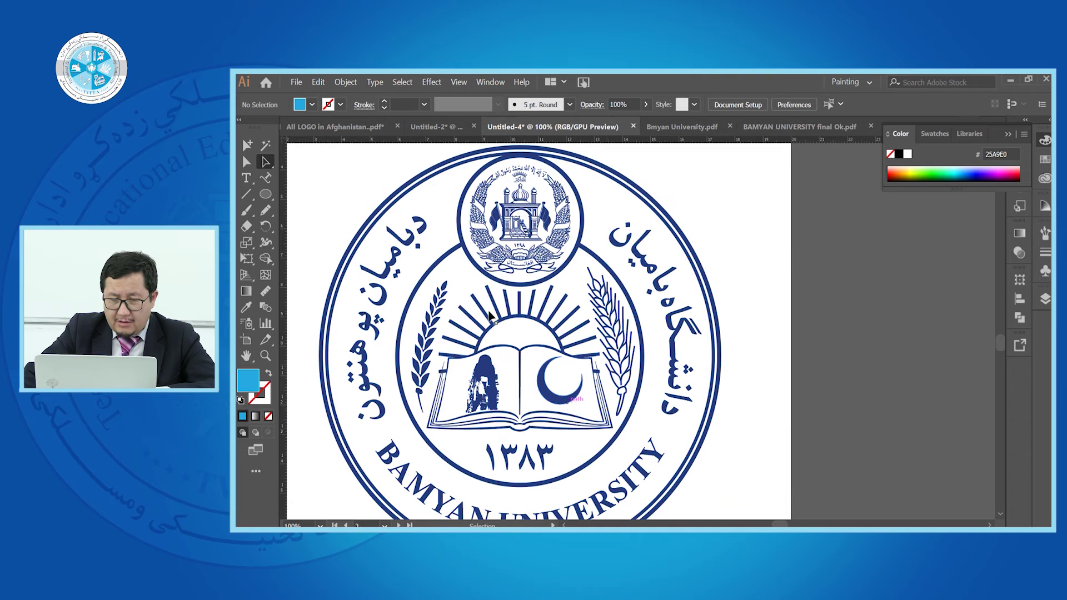
pyautogui.hotkey('ctrl', '-')
pyautogui.hotkey('ctrl', '-')
pyautogui.hotkey('ctrl', '-')
pyautogui.hotkey('ctrl', '-')
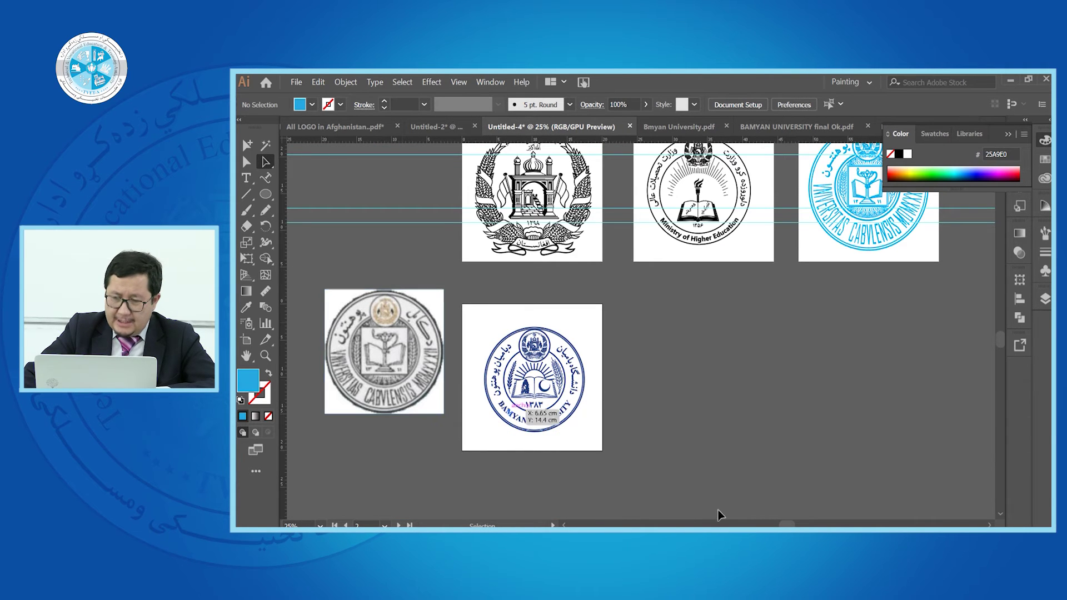
pyautogui.moveTo(824, 527)
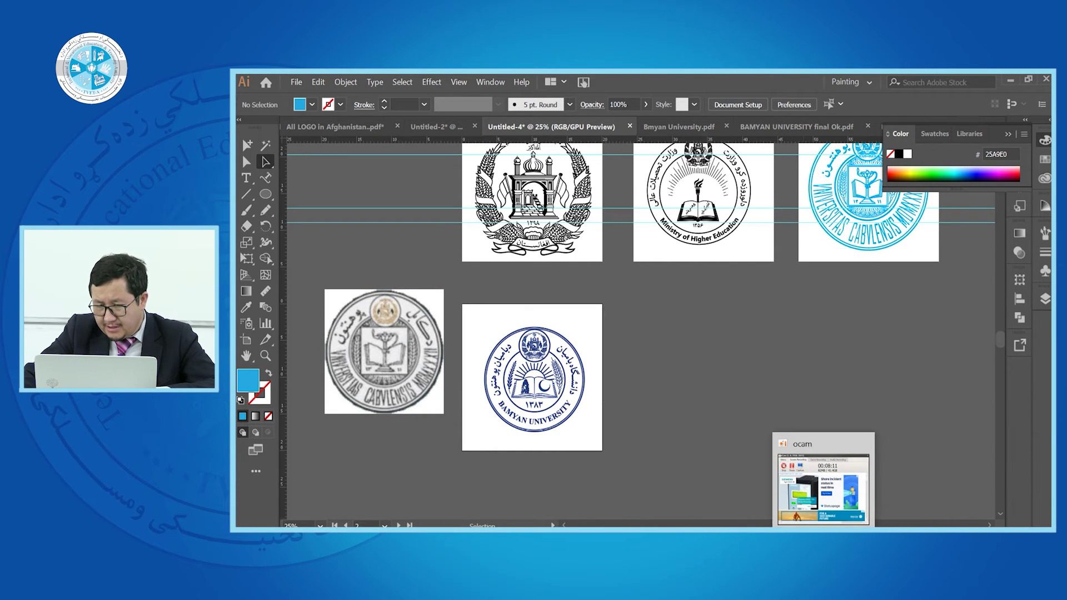
pyautogui.scroll(-2, 640, 387)
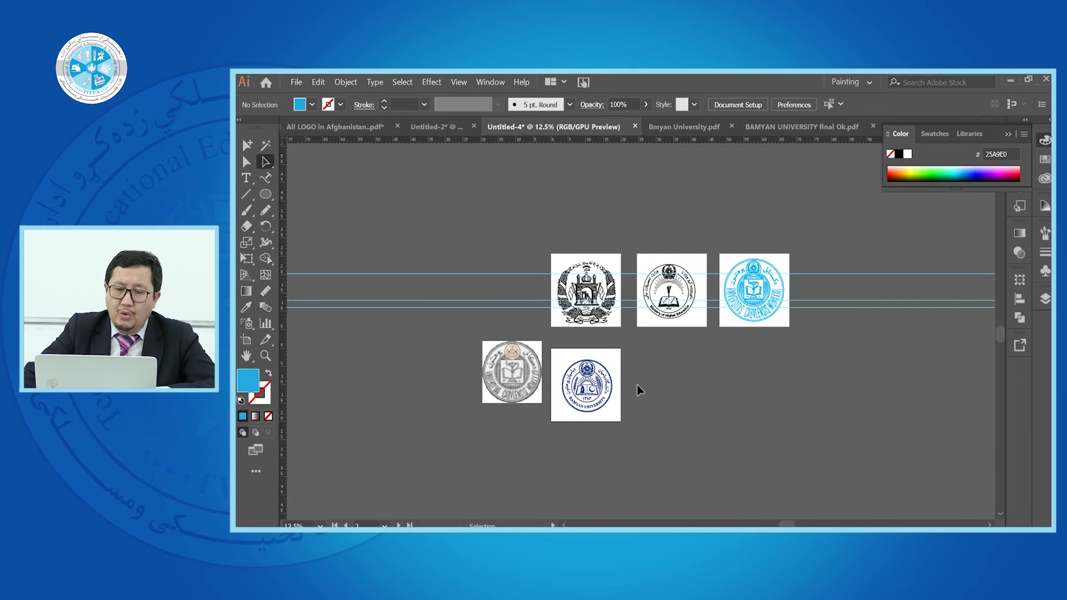
# Copy the navy Bamyan University logo from its artboard and paste it into a new 20 x 20 cm document
pyautogui.click(534, 396)
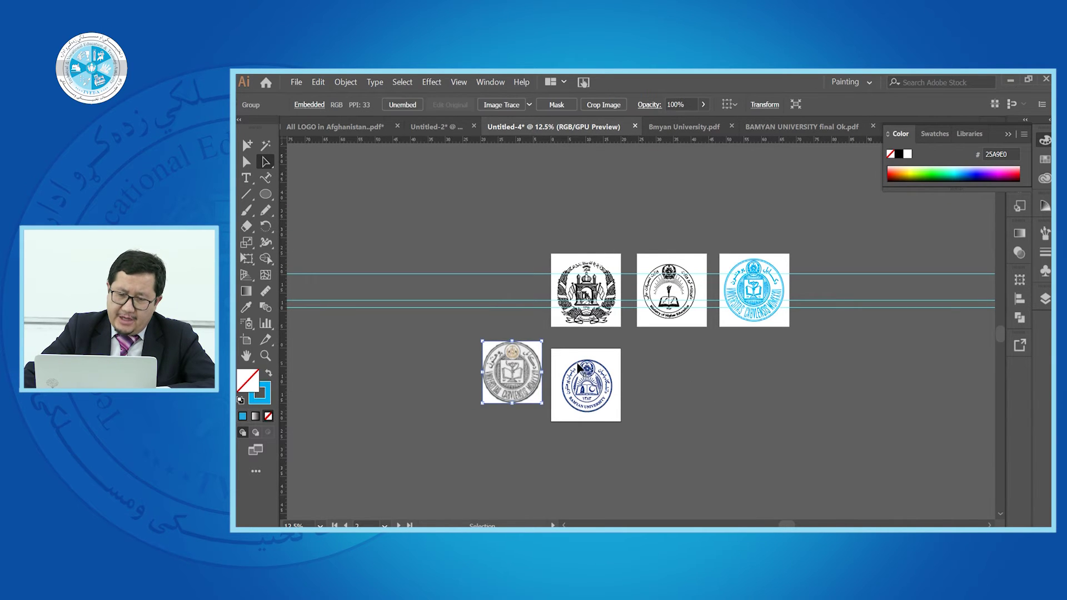
pyautogui.moveTo(612, 418); pyautogui.dragTo(559, 355)
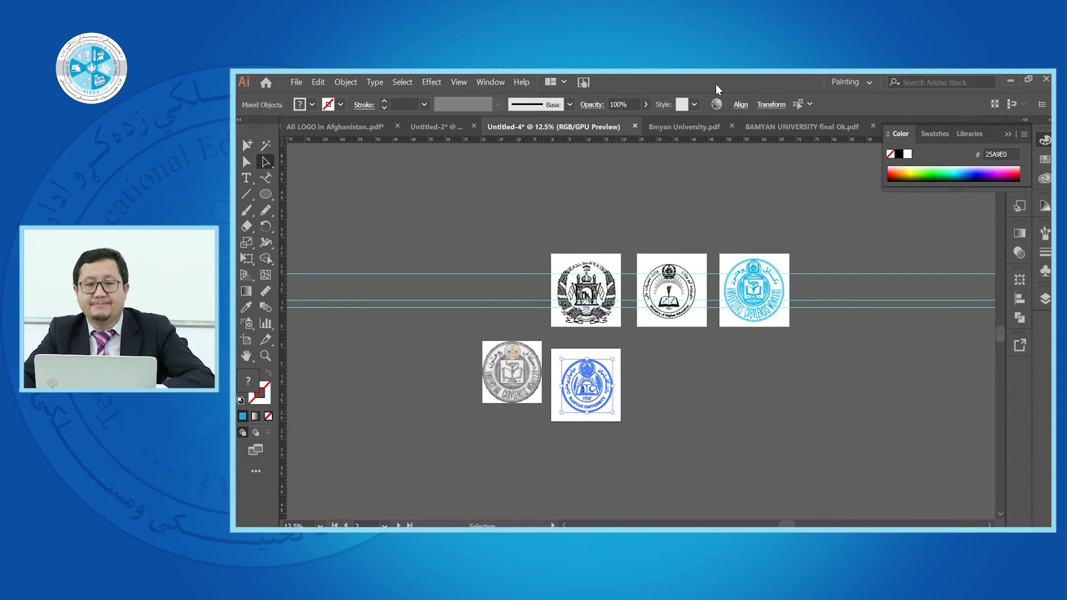
pyautogui.click(295, 81)
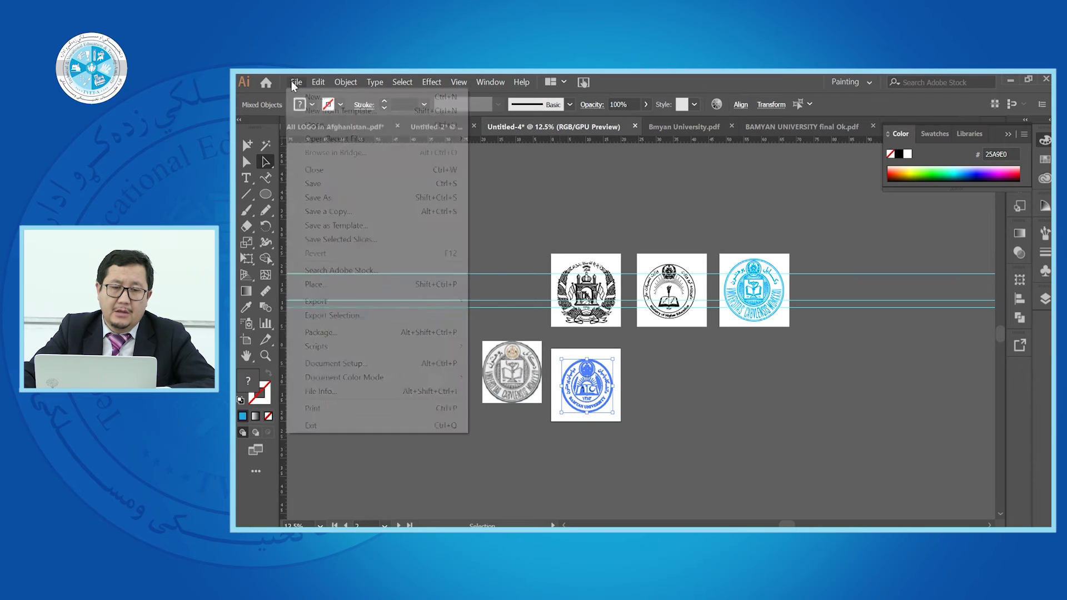
pyautogui.click(328, 98)
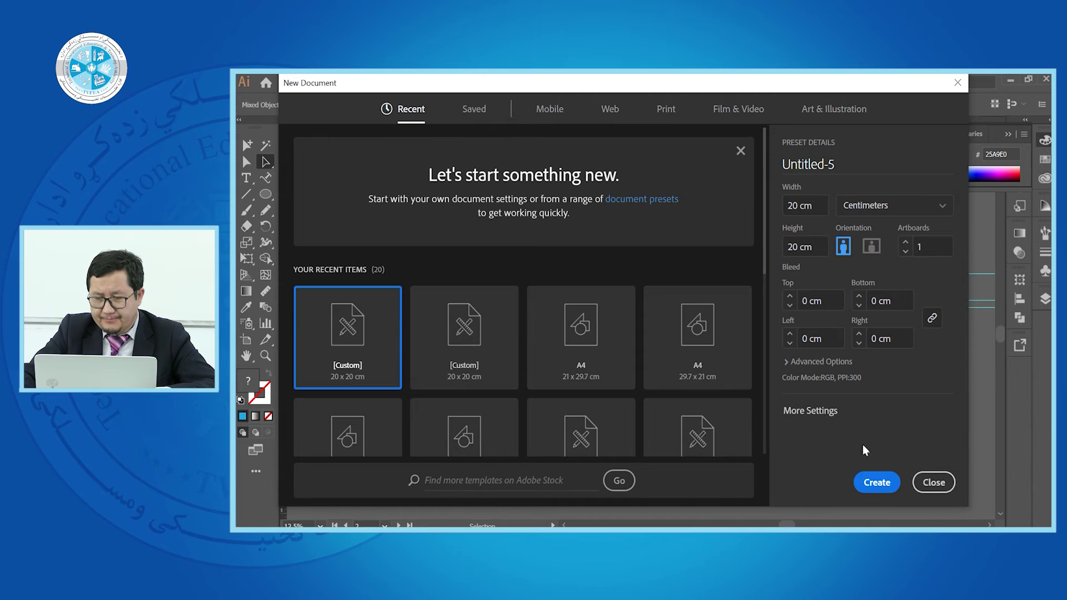
pyautogui.click(876, 482)
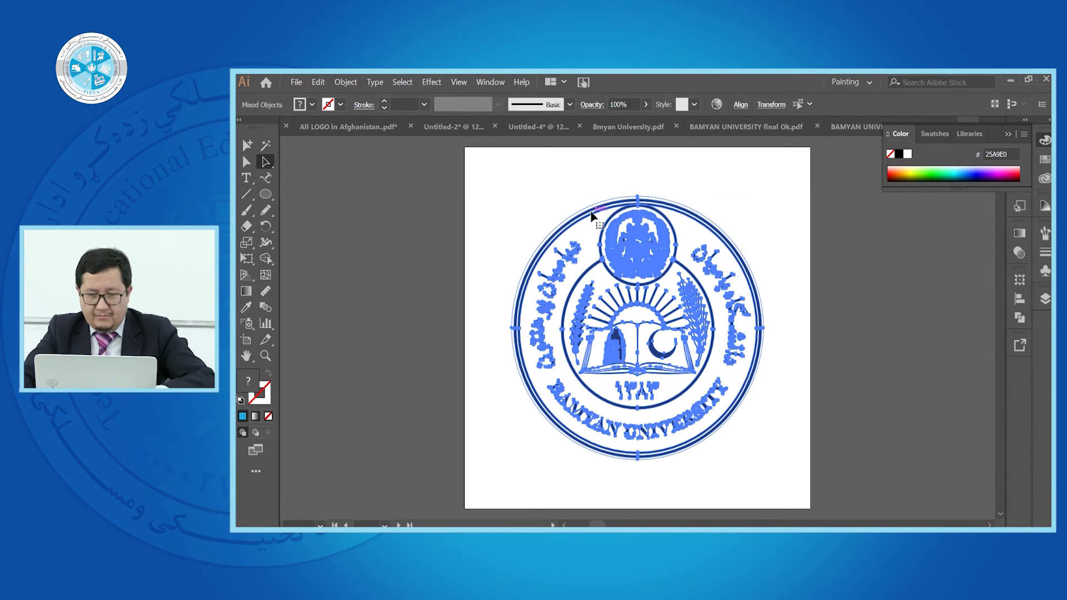
pyautogui.click(833, 249)
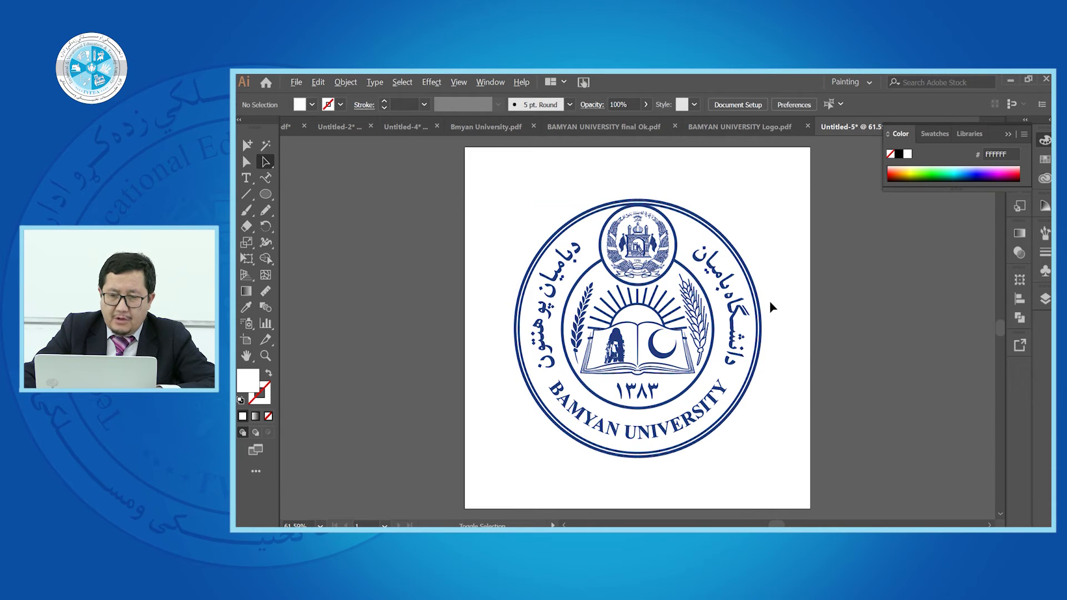
# Try moving the pasted logo artwork off the side of the artboard, and undo the move
pyautogui.scroll(-2, 521, 225)
pyautogui.moveTo(642, 304); pyautogui.dragTo(802, 307)
pyautogui.hotkey('ctrl', 'z')
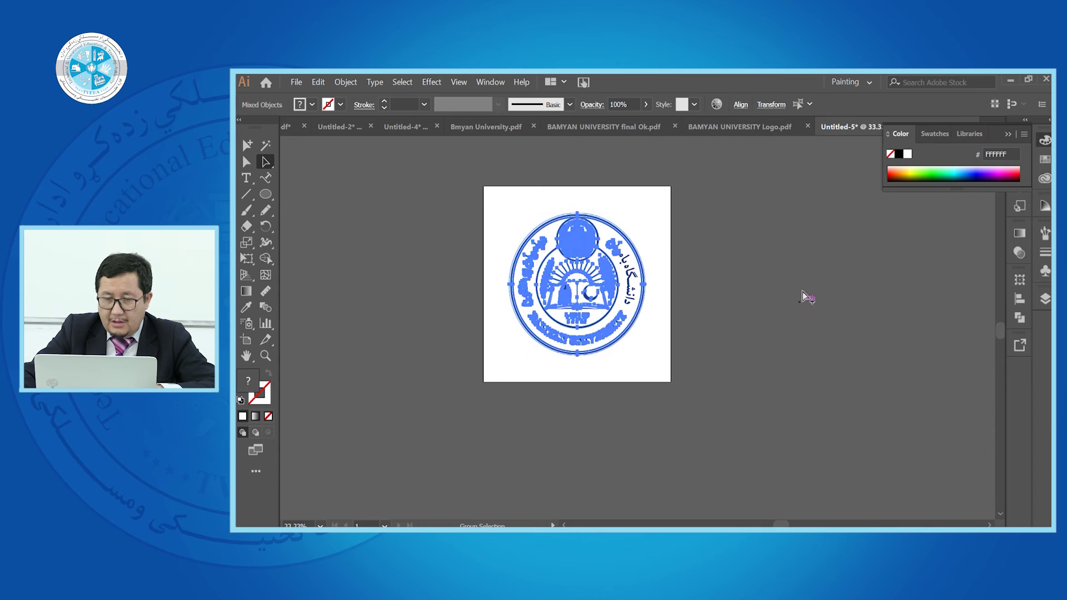
# Export the whole logo to the Desktop as an RGB JPEG named دانشگاه بامیان, at maximum quality and 300 ppi
pyautogui.hotkey('ctrl', 'shift', 'a')
pyautogui.moveTo(502, 191); pyautogui.dragTo(667, 370)
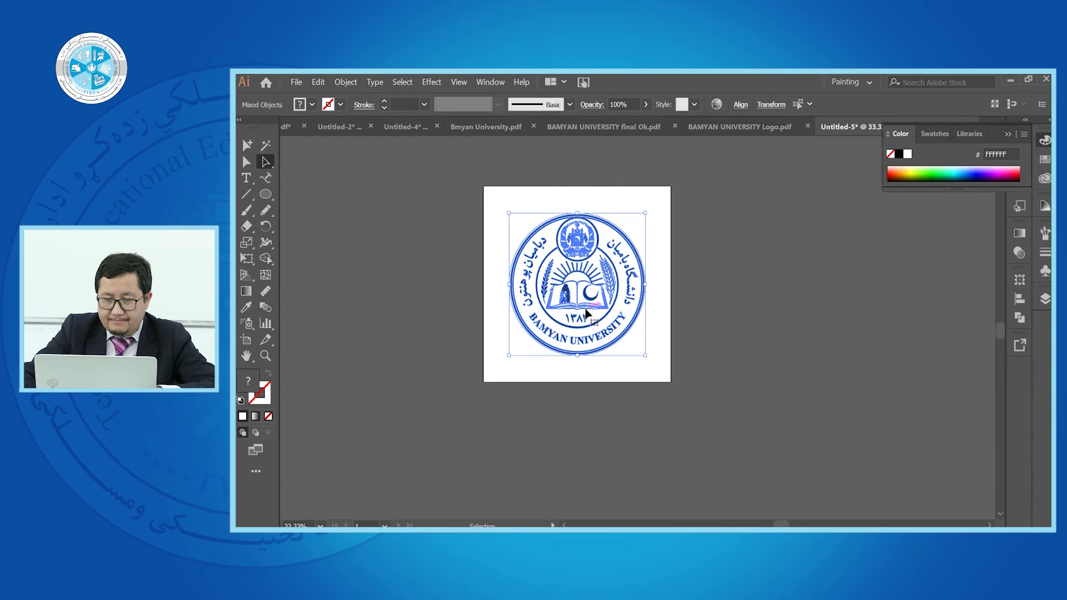
pyautogui.click(294, 83)
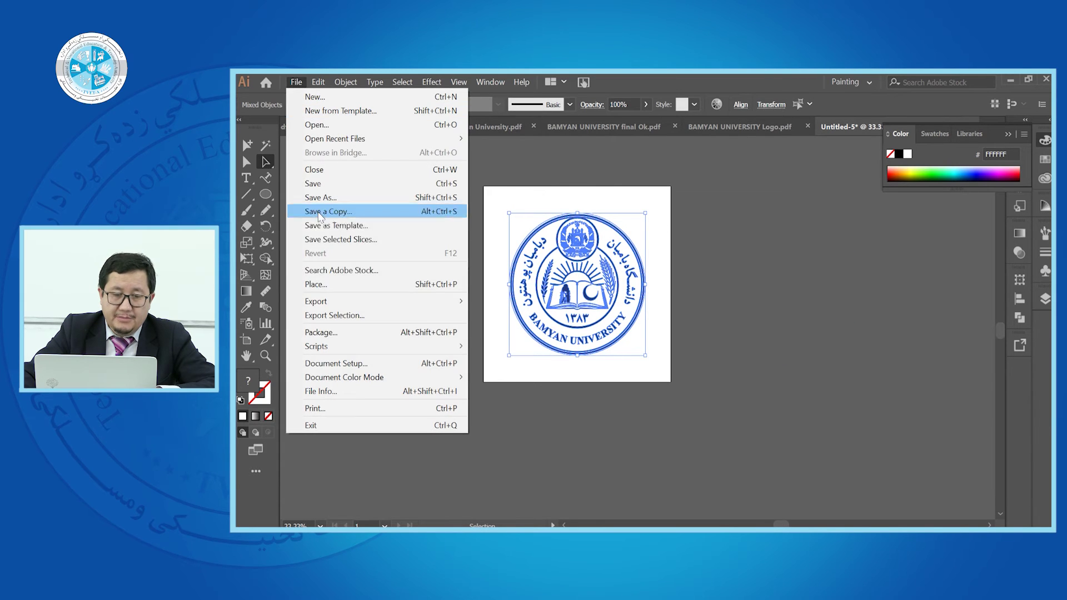
pyautogui.moveTo(336, 301)
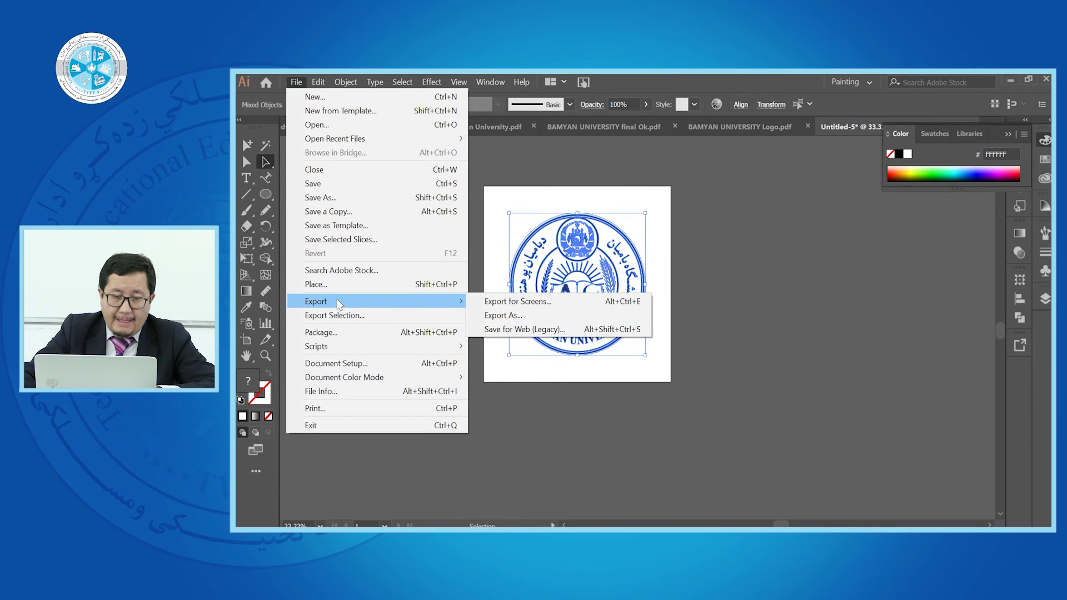
pyautogui.click(552, 315)
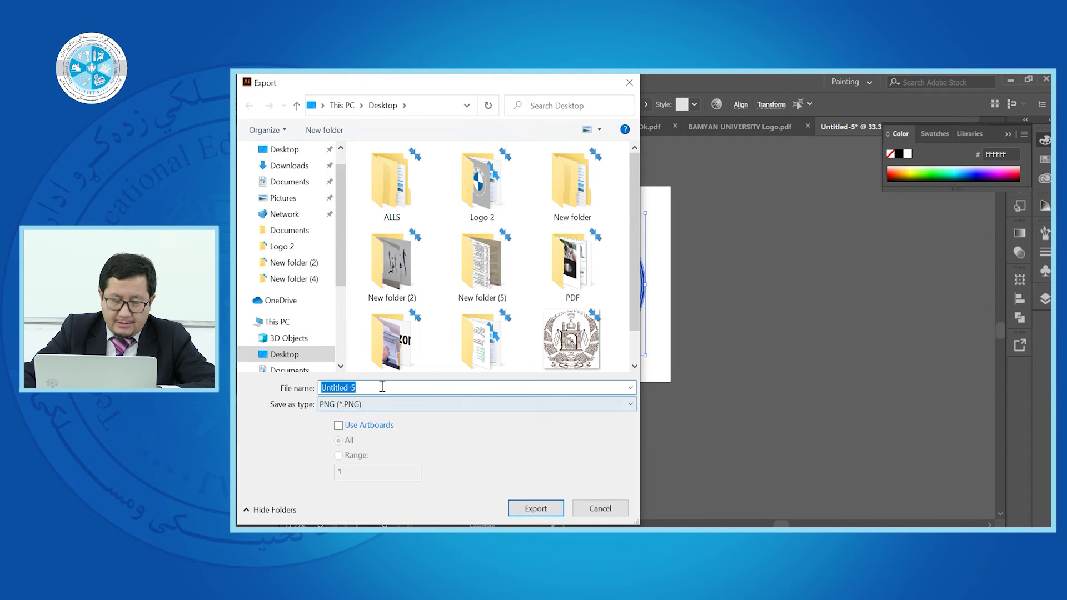
pyautogui.write('اد')
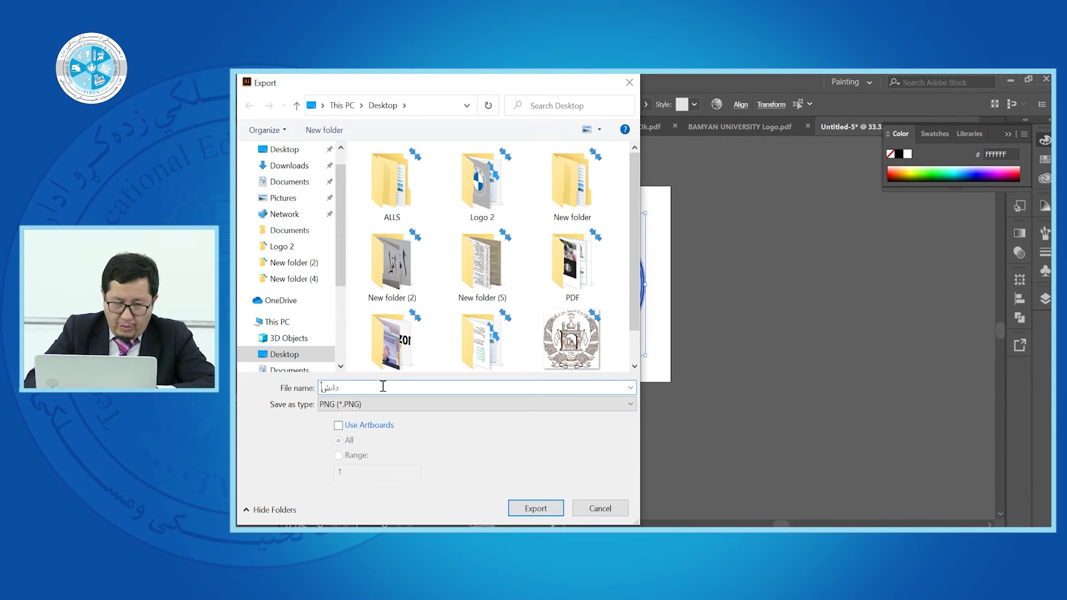
pyautogui.write('نشگاه بامیان')
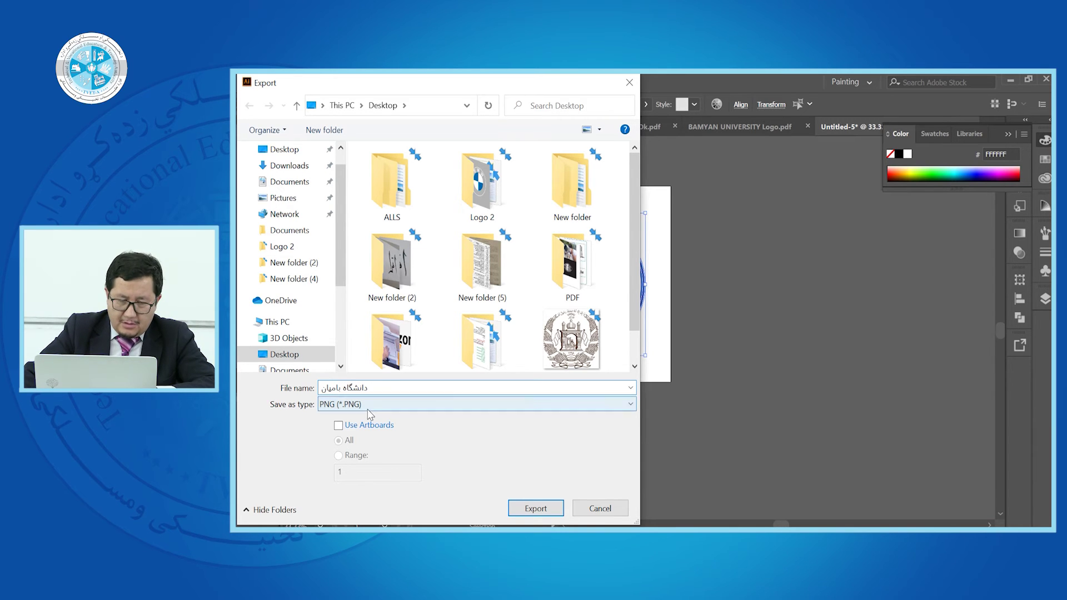
pyautogui.click(372, 404)
pyautogui.click(379, 301)
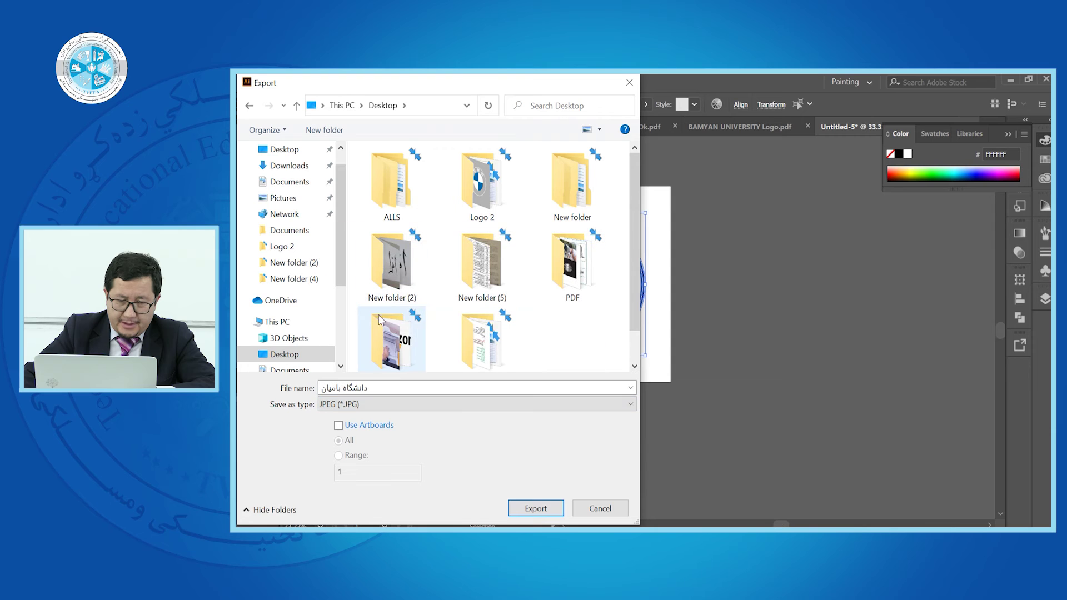
pyautogui.click(536, 508)
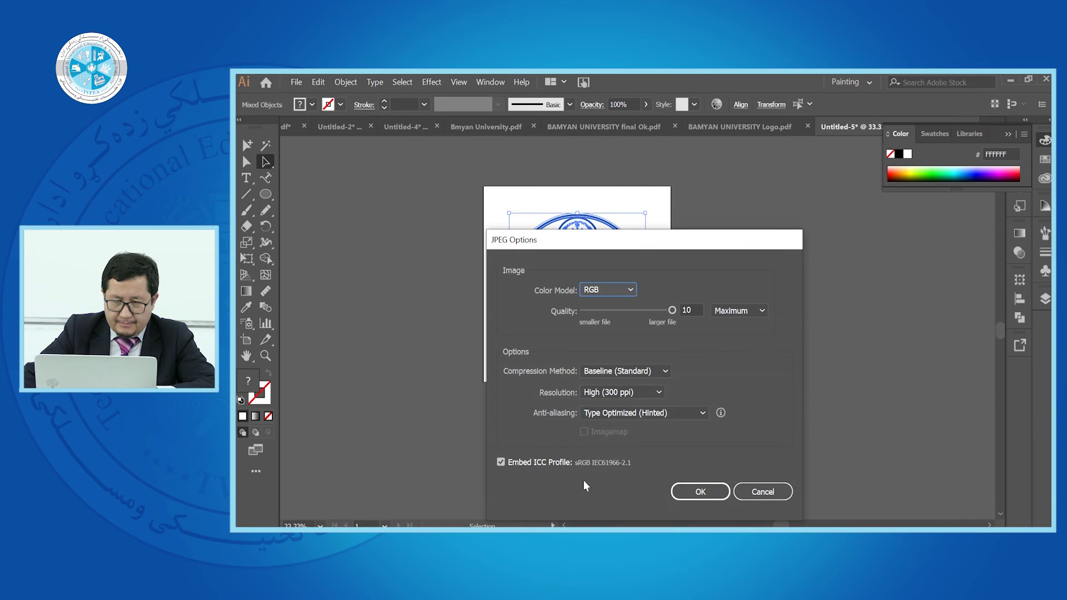
pyautogui.click(703, 495)
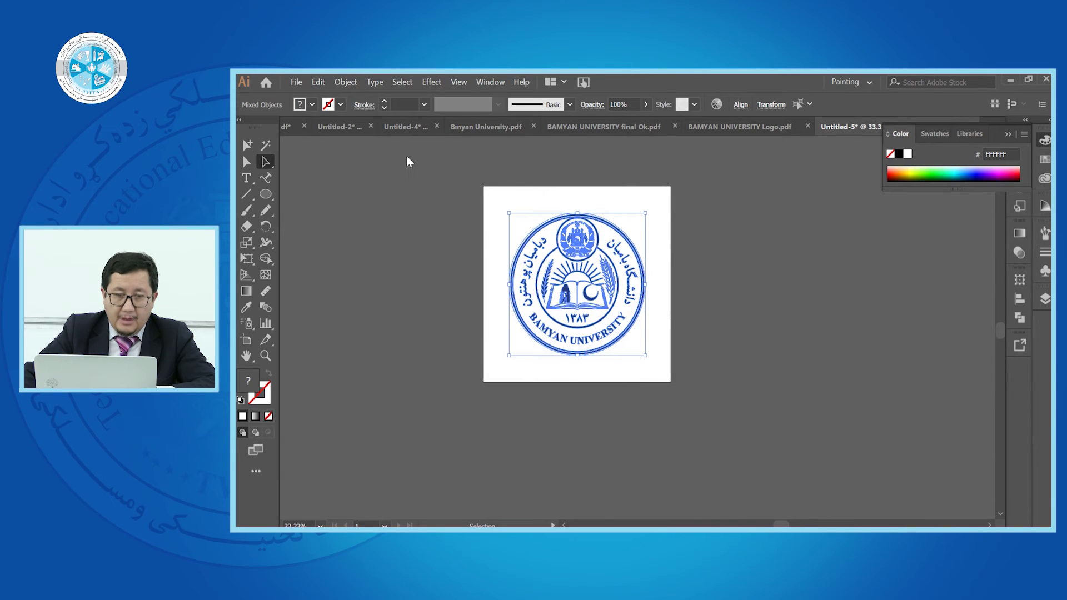
# Export the logo to the Desktop as a PNG named دانشگاه بامیان, at 300 ppi with a transparent background
pyautogui.click(297, 82)
pyautogui.moveTo(329, 305)
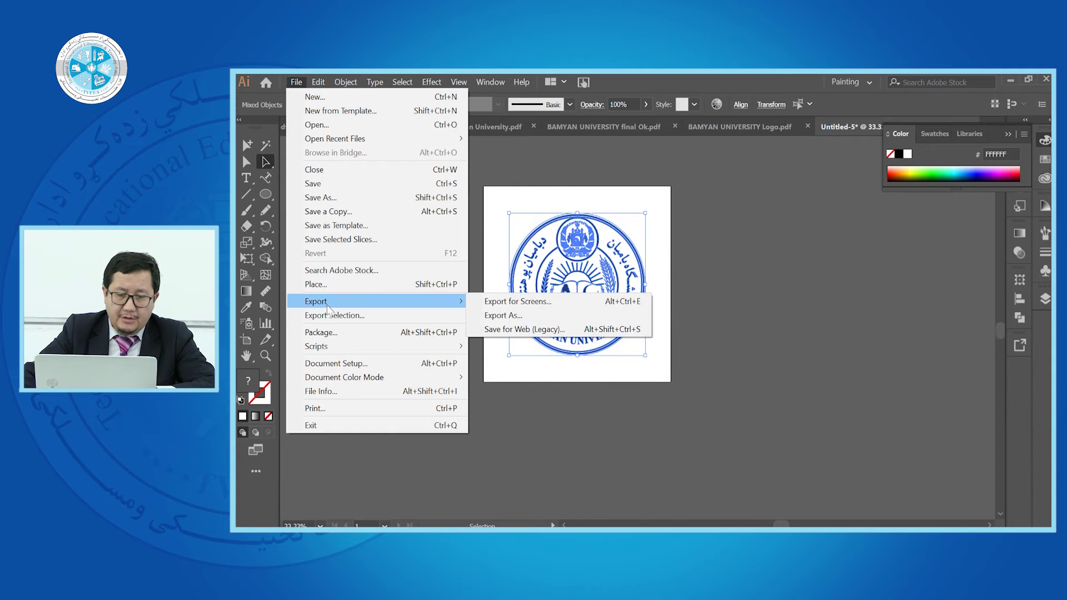
pyautogui.click(495, 316)
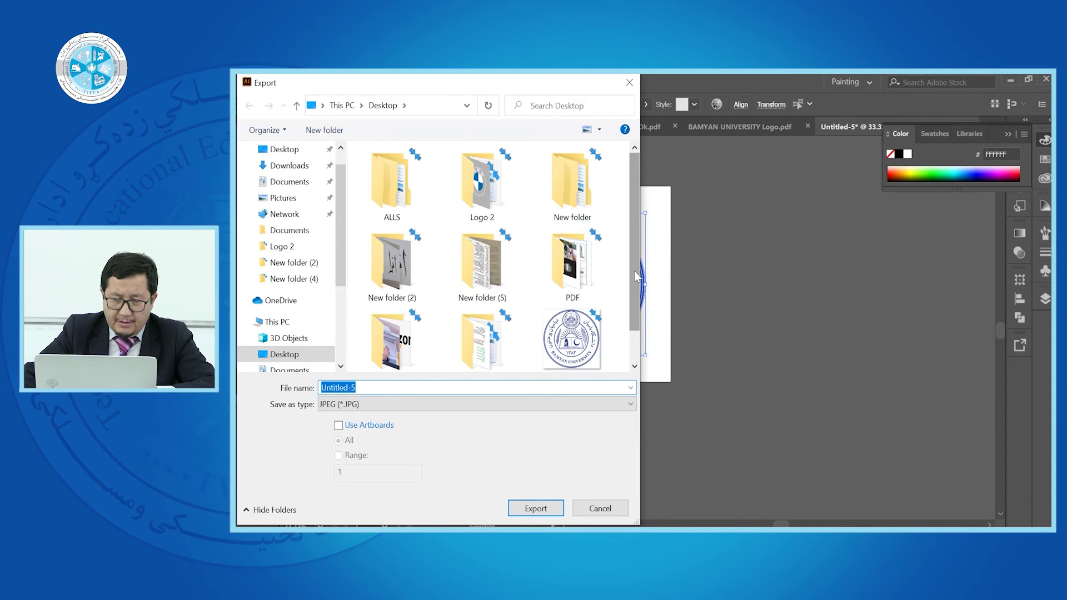
pyautogui.scroll(-1, 630, 307)
pyautogui.click(571, 305)
pyautogui.click(341, 405)
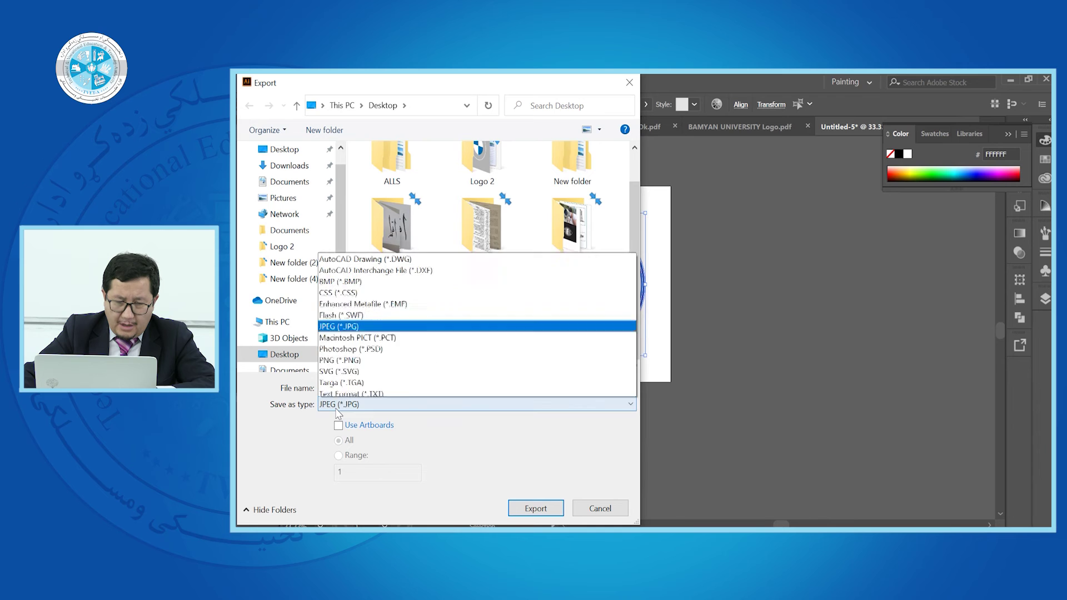
pyautogui.click(341, 334)
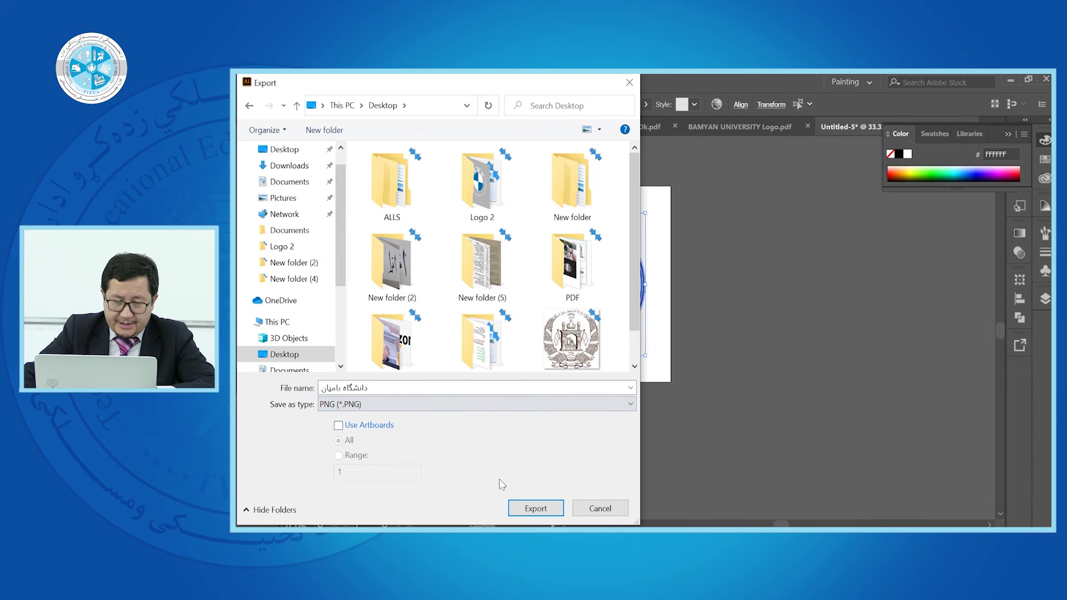
pyautogui.click(537, 509)
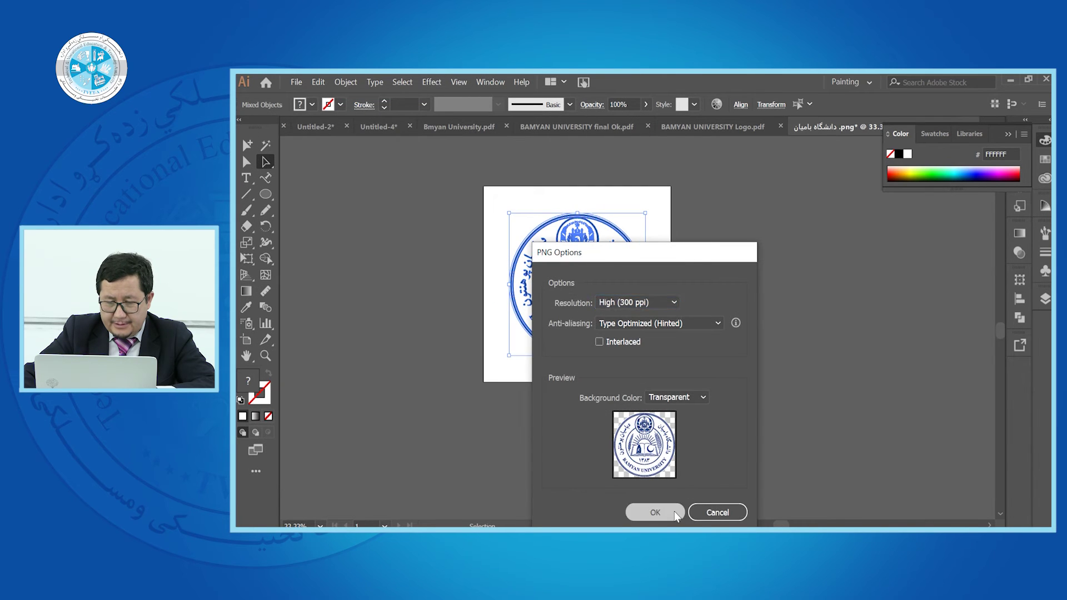
pyautogui.click(656, 513)
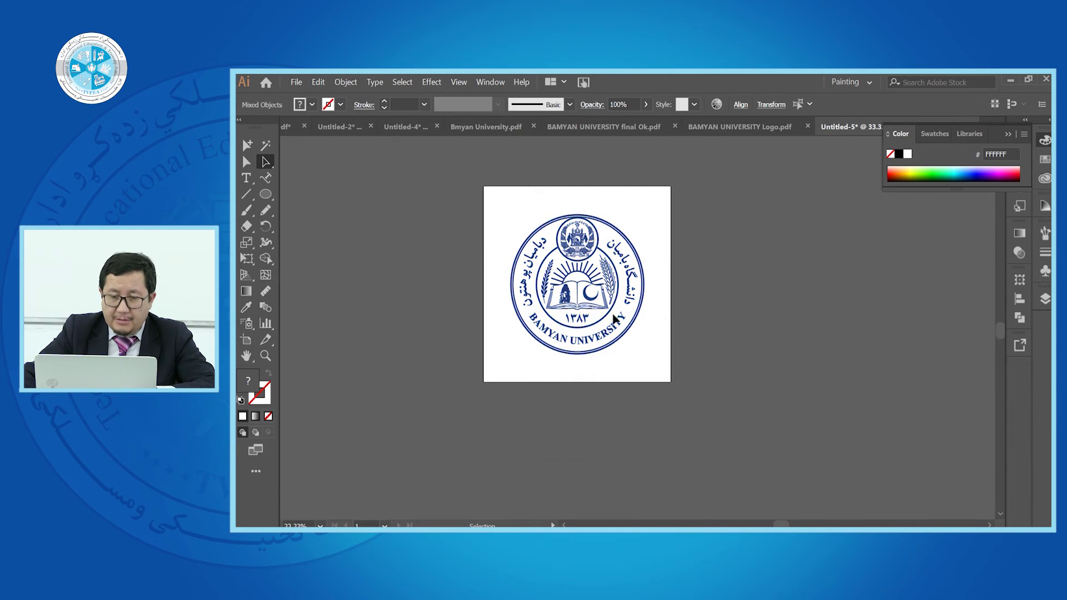
# Remove the white background circle from behind the Bamyan University logo
pyautogui.click(640, 341)
pyautogui.moveTo(594, 321); pyautogui.dragTo(786, 362)
pyautogui.hotkey('ctrl', 'z')
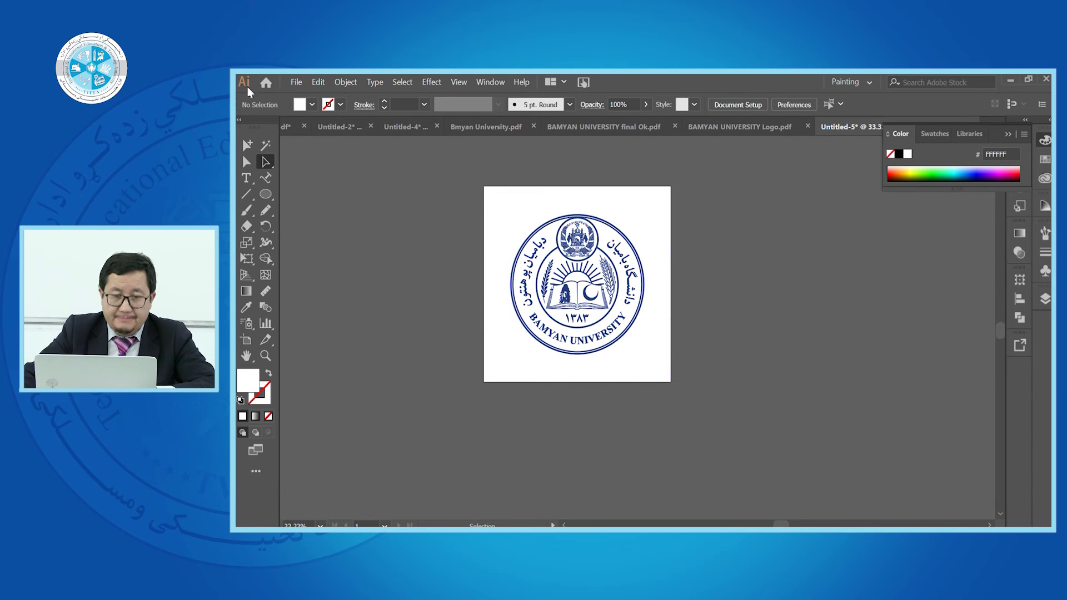
# Export the logo without its white backing to the Desktop as a second PNG named دانشگاه بامیان 2
pyautogui.click(294, 84)
pyautogui.moveTo(362, 301)
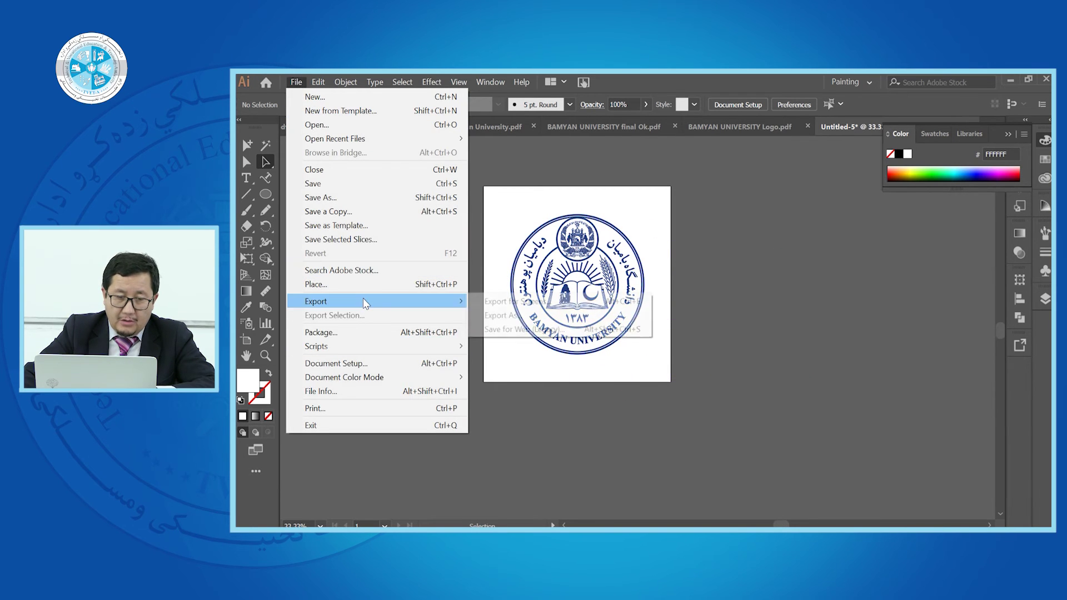
pyautogui.click(514, 318)
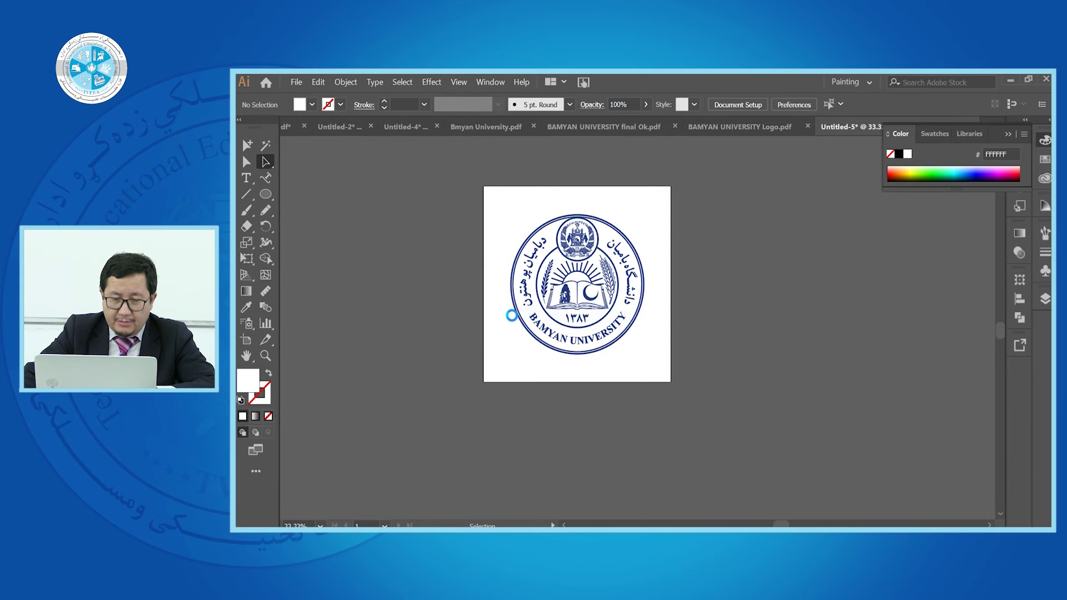
pyautogui.moveTo(632, 246); pyautogui.dragTo(632, 328)
pyautogui.click(392, 328)
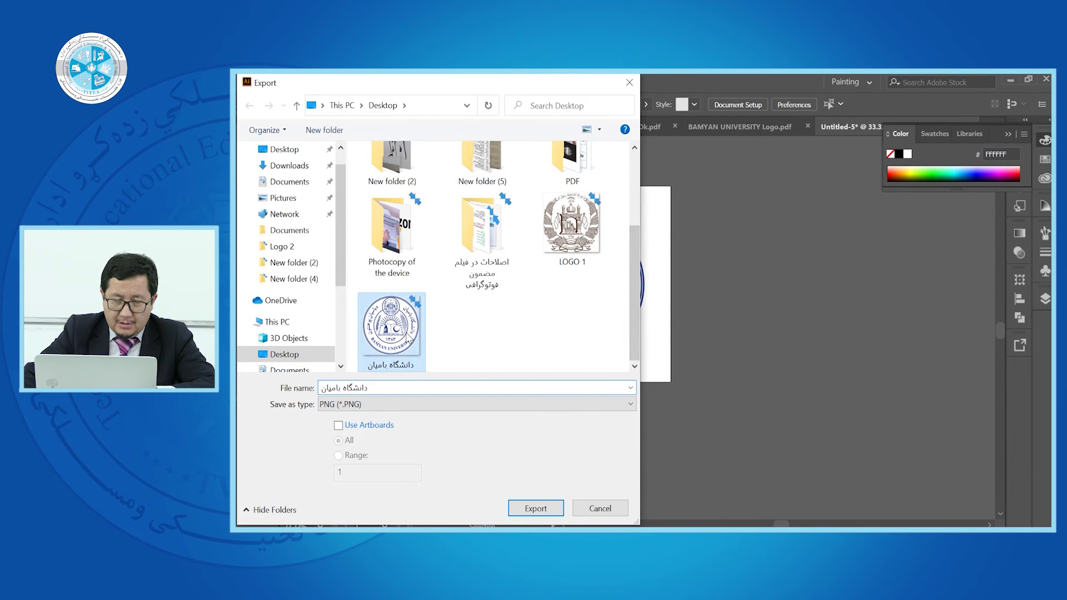
pyautogui.click(324, 389)
pyautogui.click(323, 387)
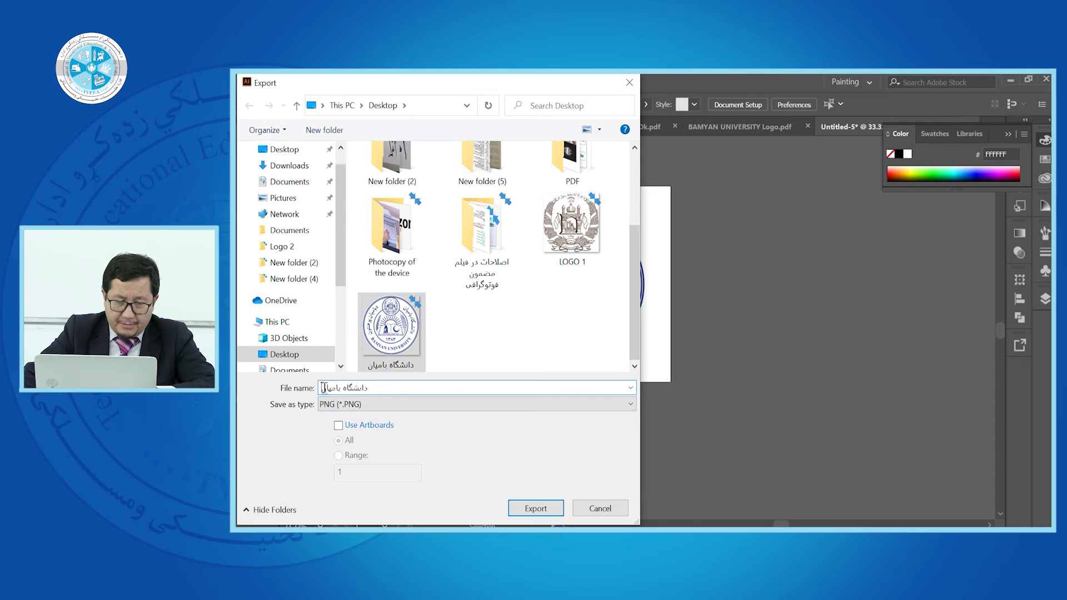
pyautogui.click(383, 384)
pyautogui.press('Return')
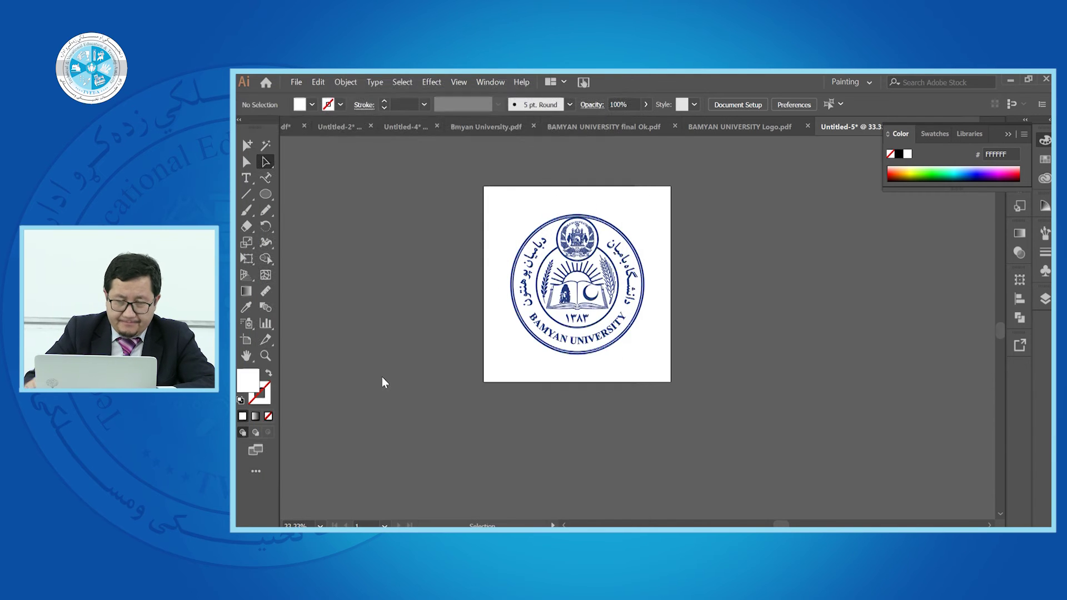
pyautogui.click(656, 512)
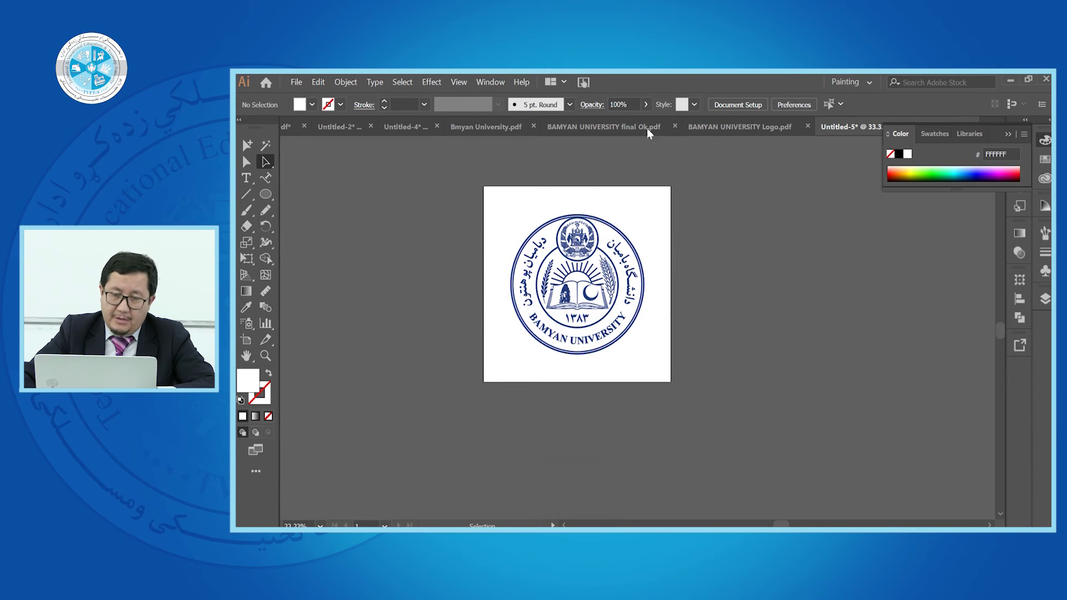
# Leave Illustrator and New folder (4), and compare the two exported Bamyan University PNG files in Photos
pyautogui.click(1012, 81)
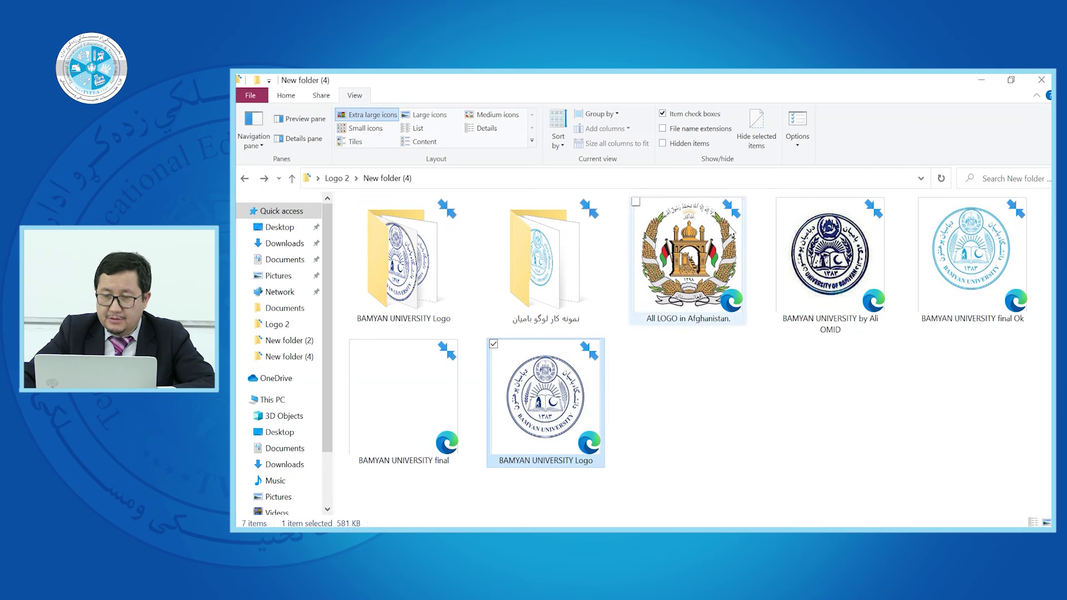
pyautogui.click(1042, 79)
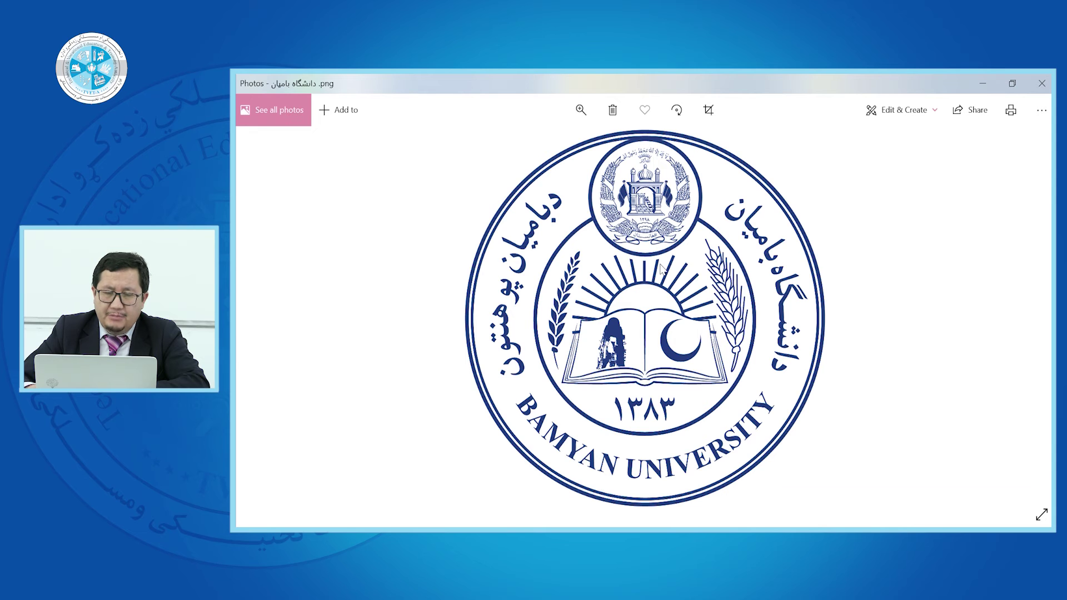
pyautogui.press('Right')
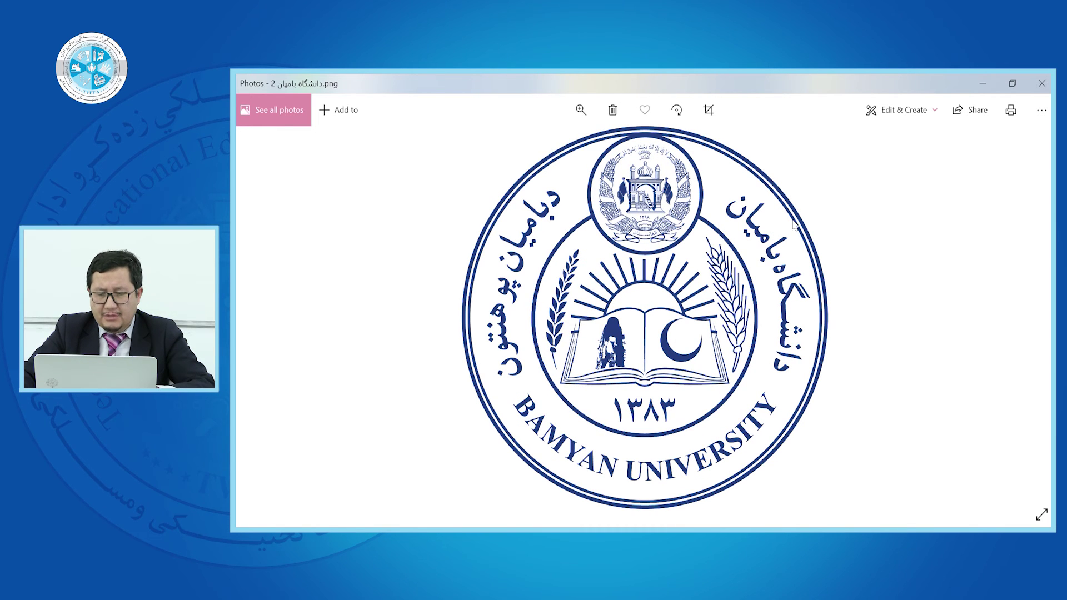
pyautogui.click(1042, 83)
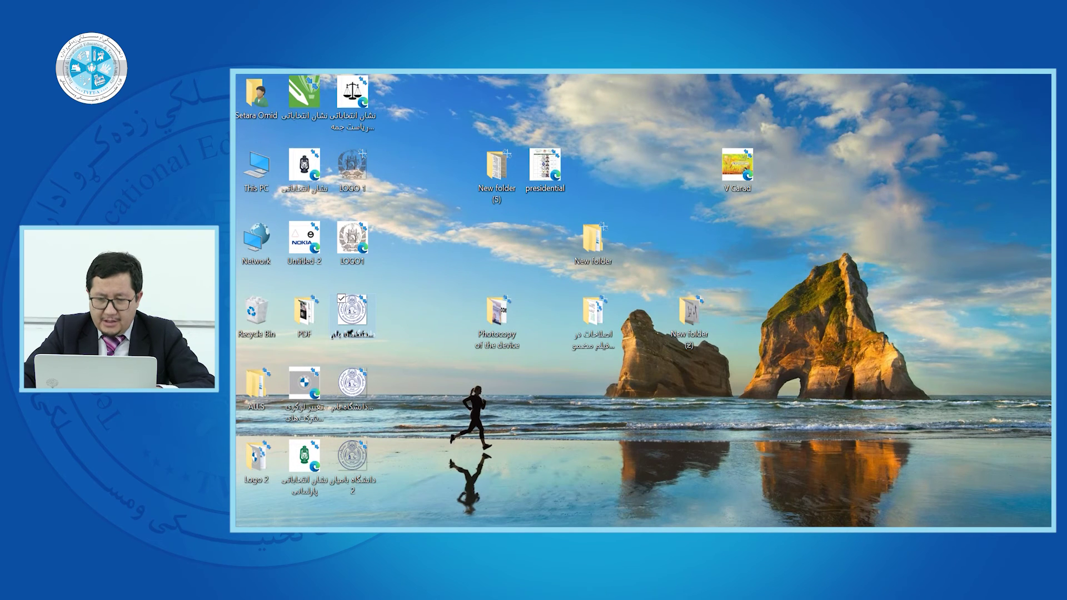
# Copy the three exported Bamyan University logo files from the desktop and return to Illustrator
pyautogui.hotkey('alt', 'Tab')
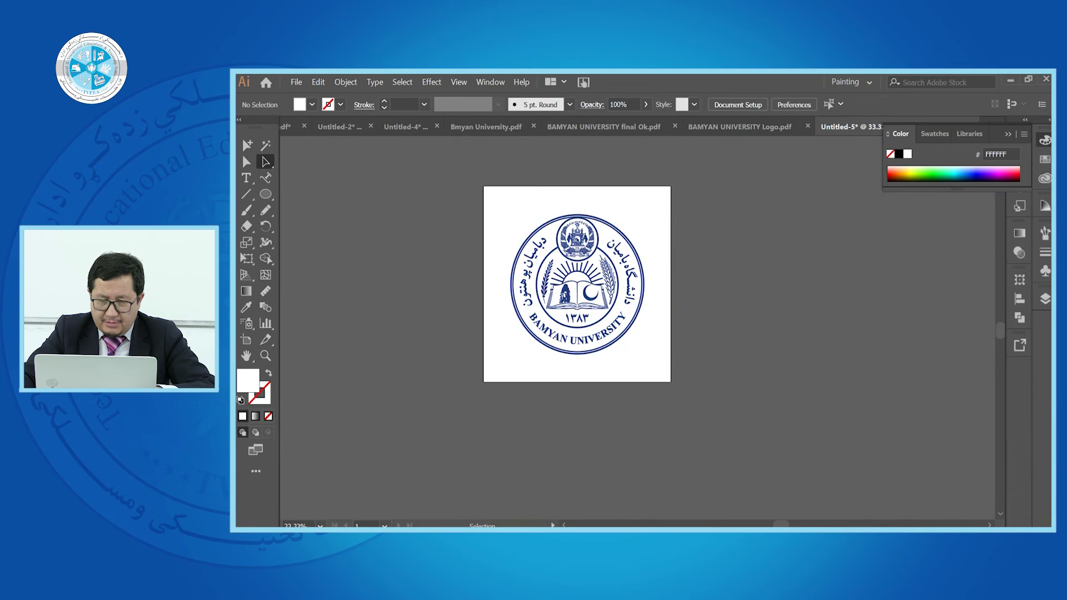
pyautogui.moveTo(460, 350); pyautogui.dragTo(640, 396)
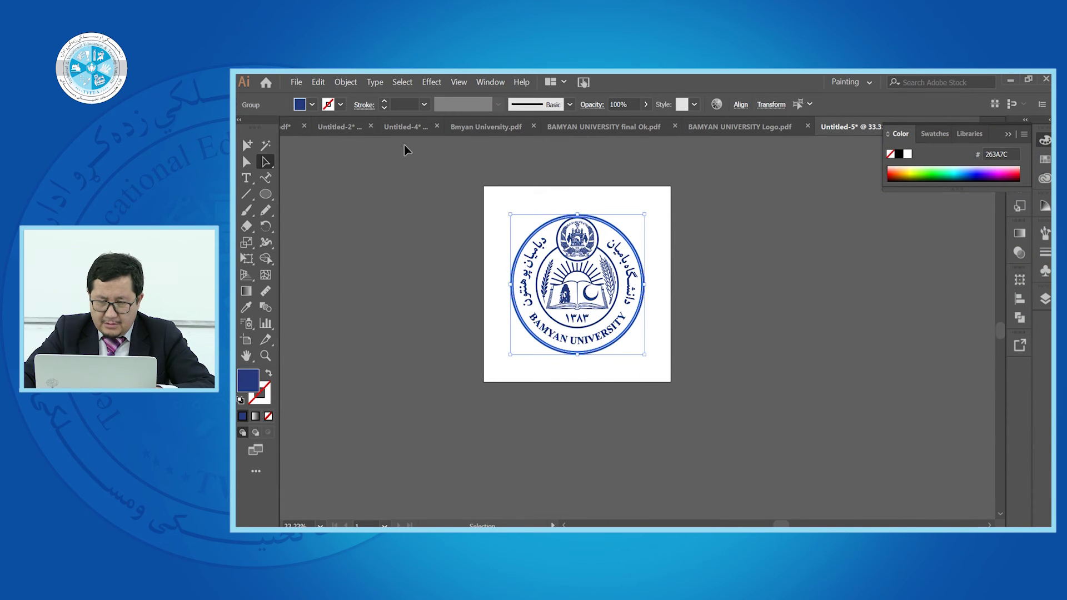
pyautogui.click(783, 396)
pyautogui.click(1011, 82)
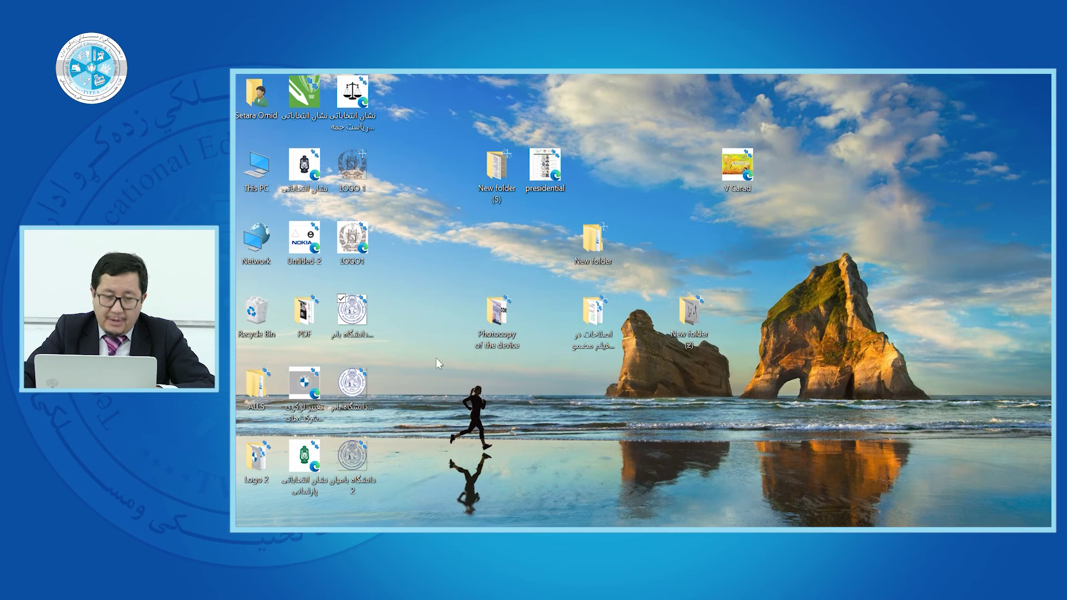
pyautogui.moveTo(405, 303); pyautogui.dragTo(346, 469)
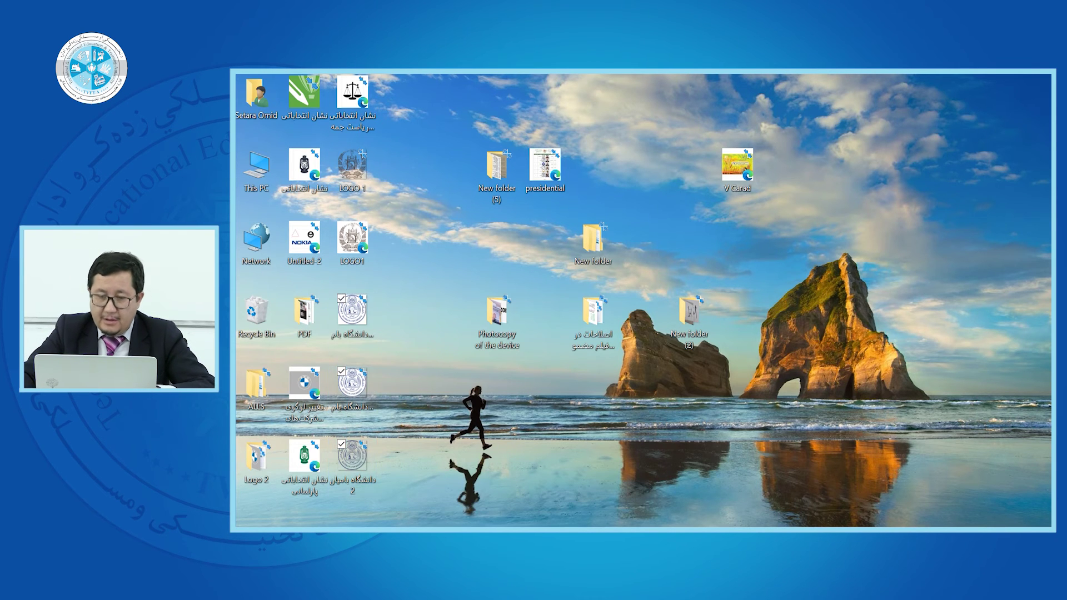
pyautogui.hotkey('alt', 'Tab')
# Create a new portrait print document with the A3 preset, 841.89 x 1190.55 pt
pyautogui.click(296, 82)
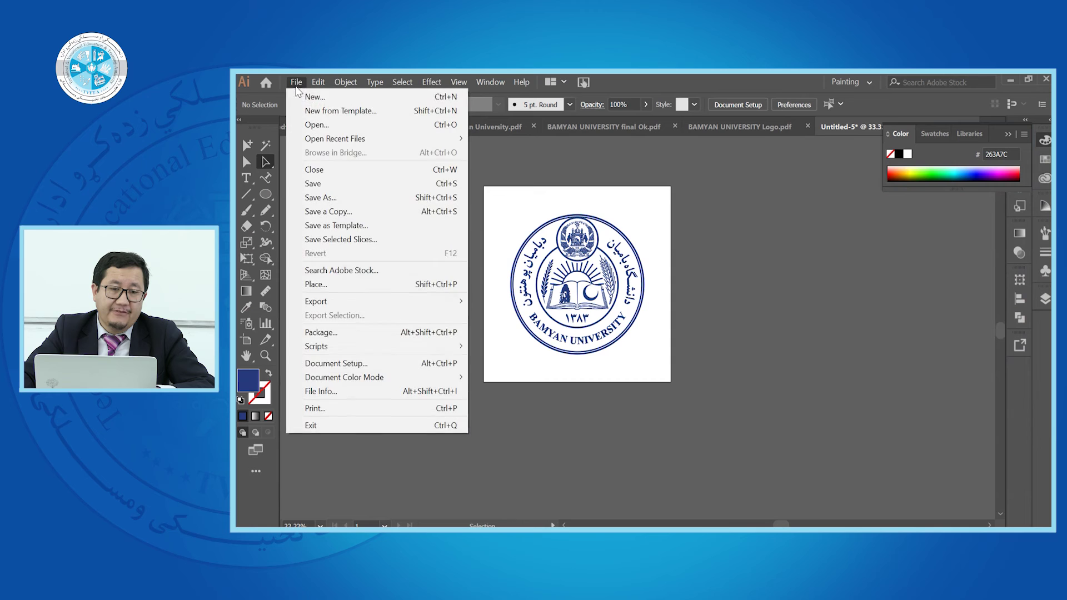
pyautogui.click(311, 100)
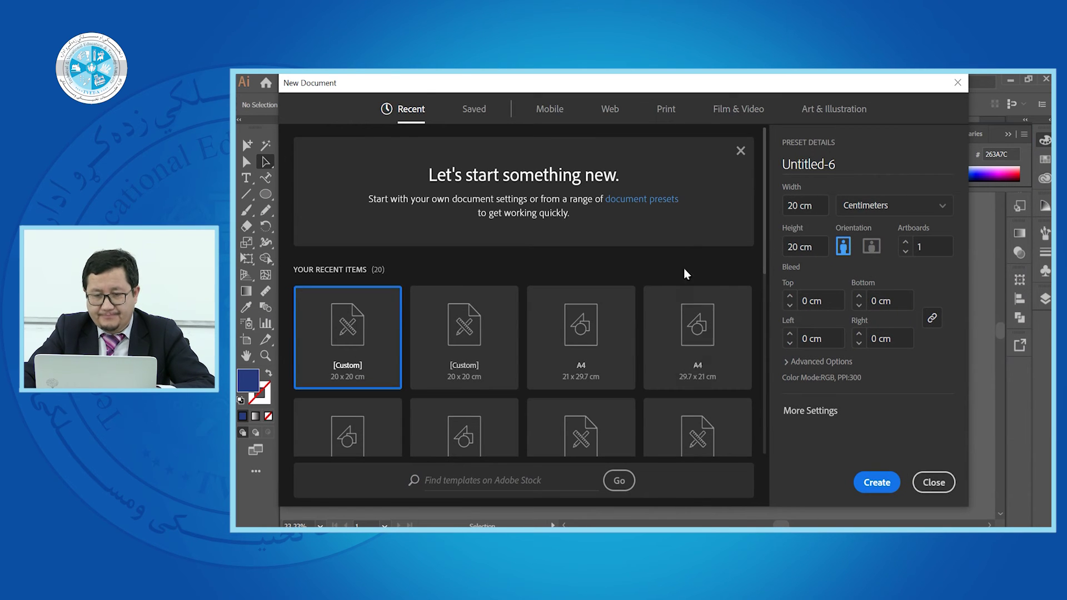
pyautogui.click(592, 342)
pyautogui.scroll(-2, 643, 376)
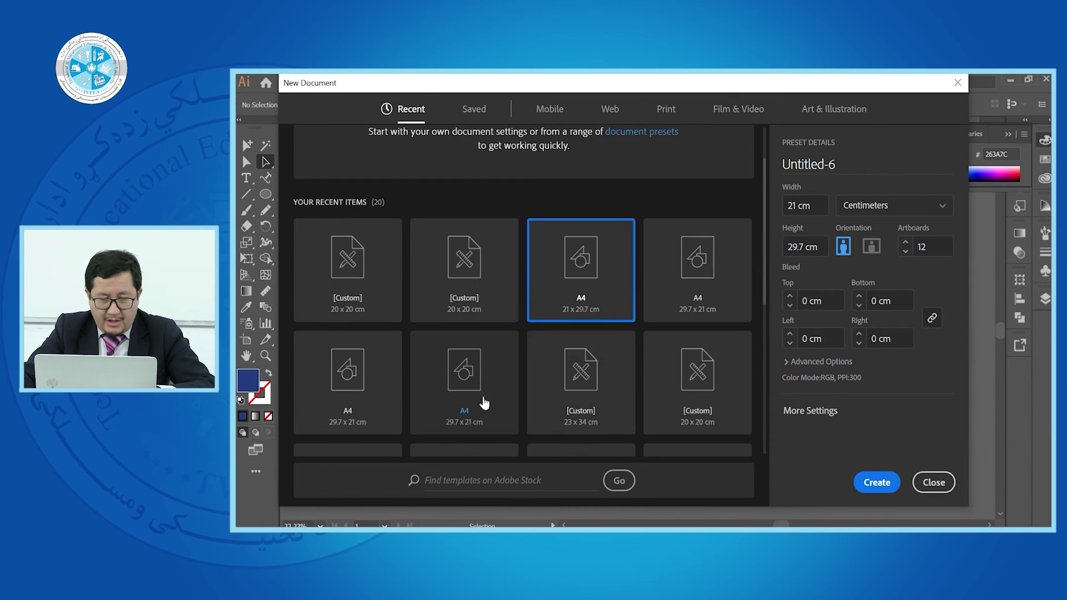
pyautogui.scroll(-5, 473, 385)
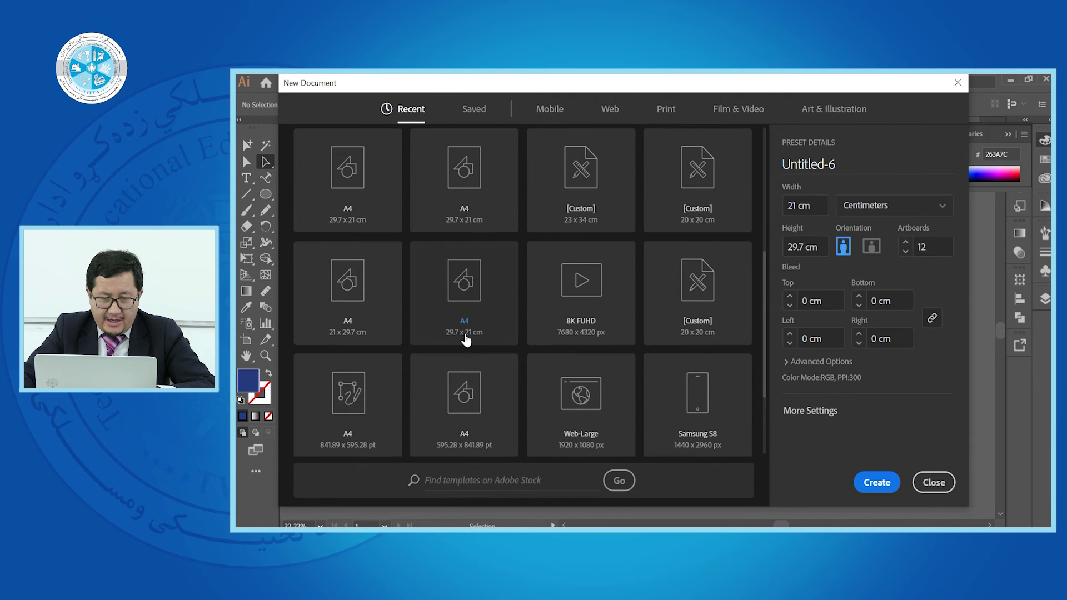
pyautogui.scroll(-3, 459, 383)
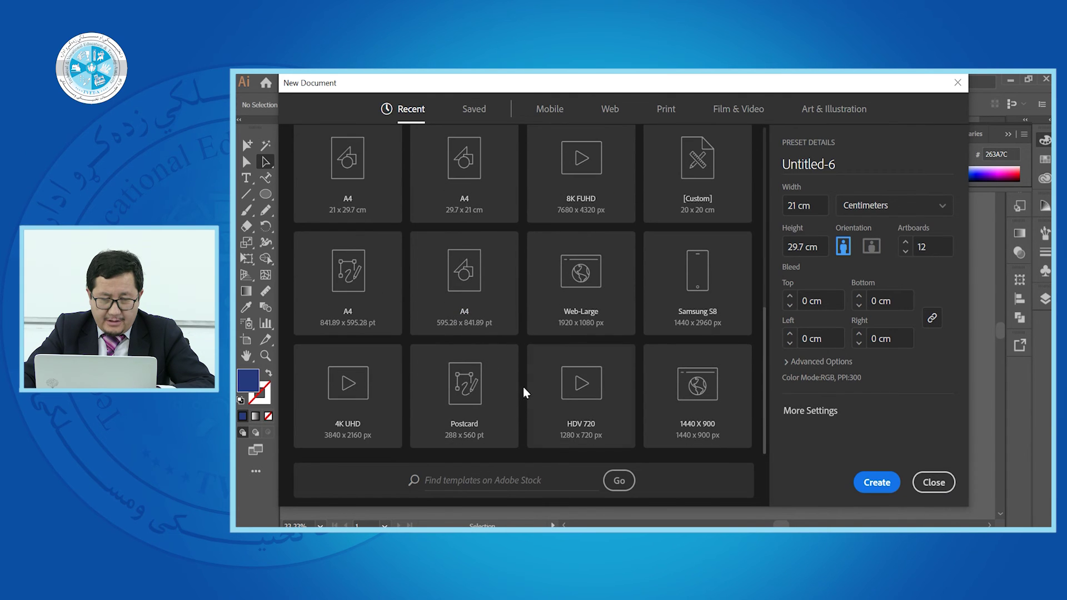
pyautogui.click(665, 109)
pyautogui.click(351, 311)
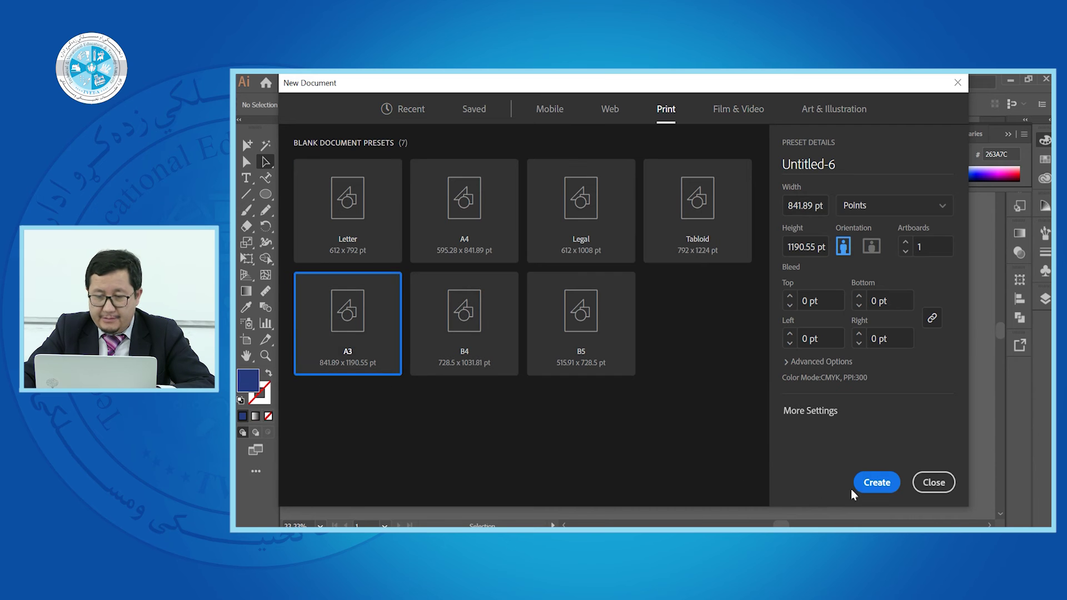
pyautogui.click(876, 482)
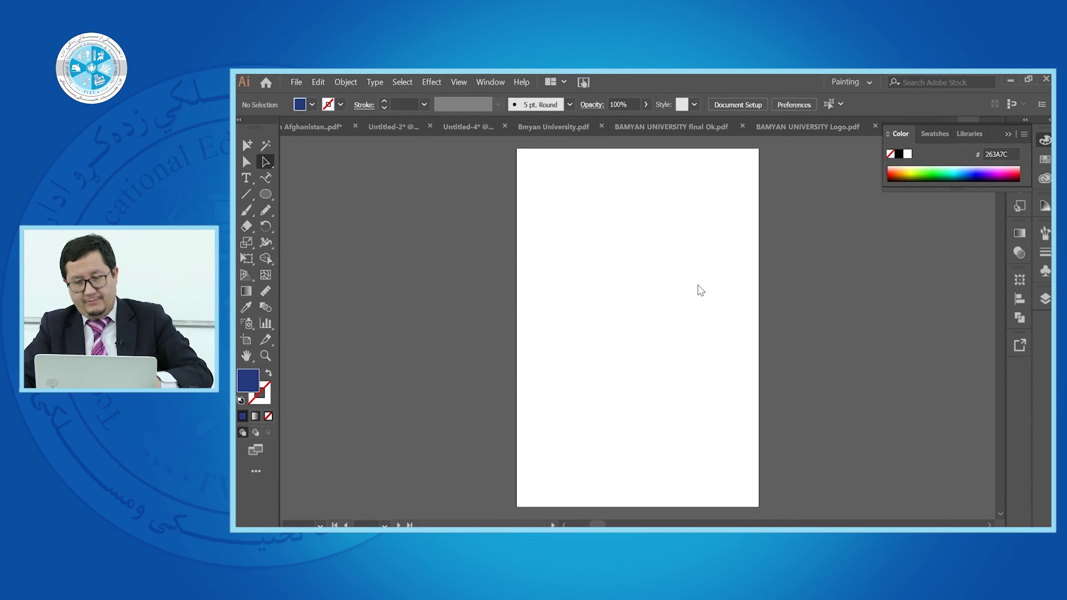
# Paste the three Bamyan University logo images into the document and spread them out beside the page
pyautogui.hotkey('ctrl', 'v')
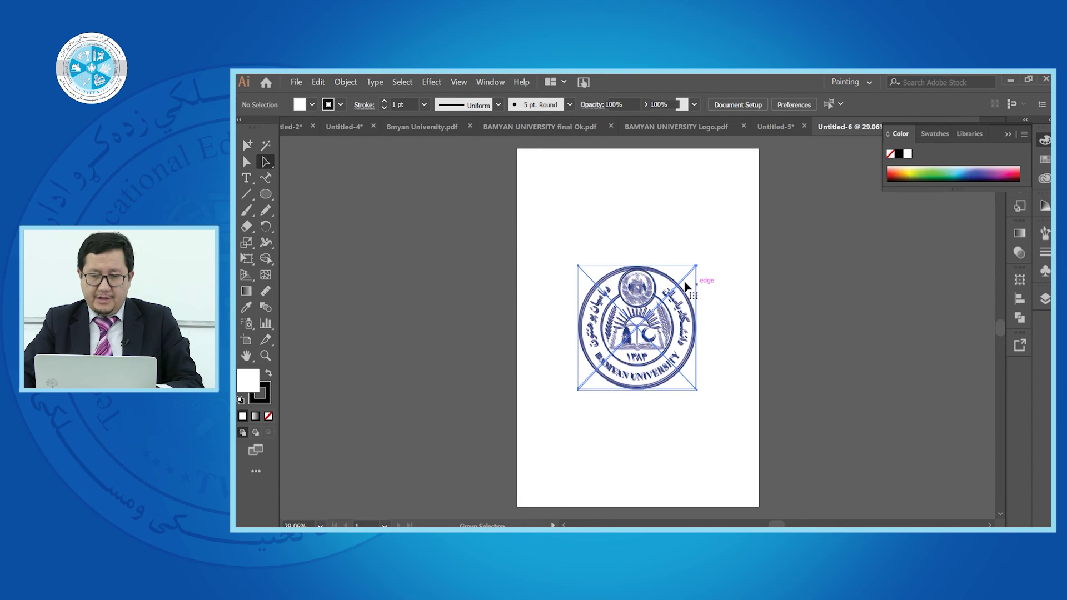
pyautogui.click(726, 279)
pyautogui.moveTo(651, 340); pyautogui.dragTo(927, 300)
pyautogui.hotkey('ctrl', 'v')
pyautogui.hotkey('ctrl', 'v')
pyautogui.moveTo(654, 376); pyautogui.dragTo(877, 503)
pyautogui.scroll(1, 775, 340)
# Draw a rectangle covering the page and fill it with orange
pyautogui.moveTo(264, 194); pyautogui.dragTo(311, 291)
pyautogui.moveTo(516, 169); pyautogui.dragTo(759, 469)
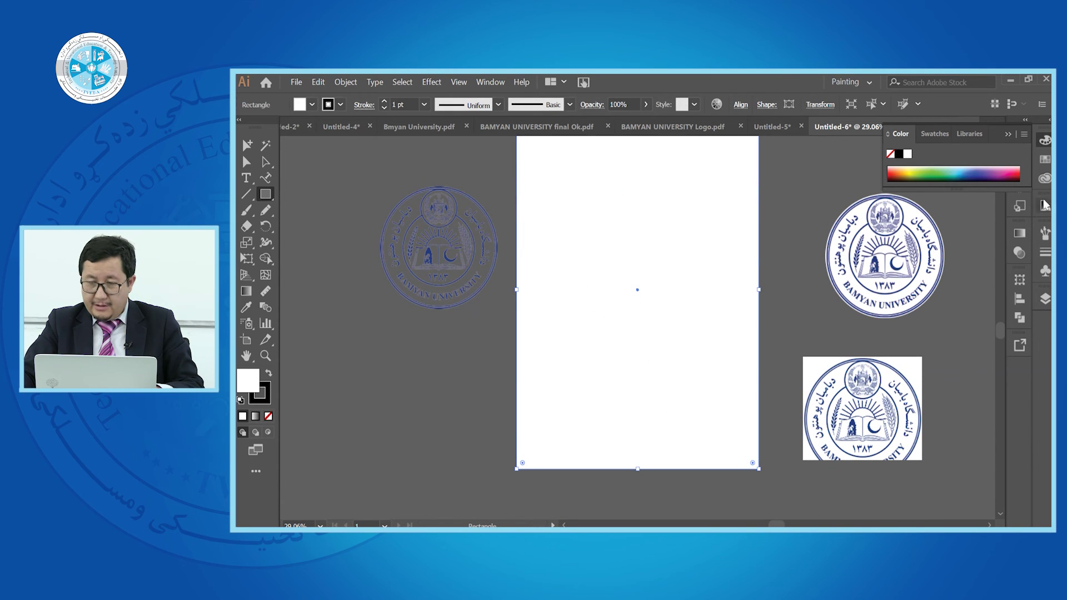
pyautogui.click(1047, 160)
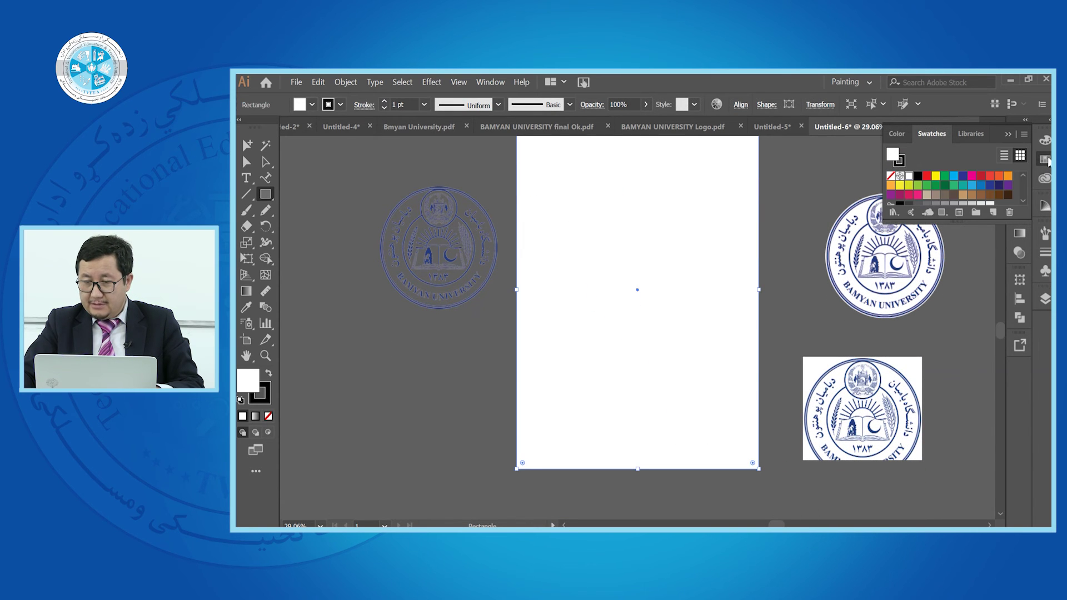
pyautogui.click(945, 186)
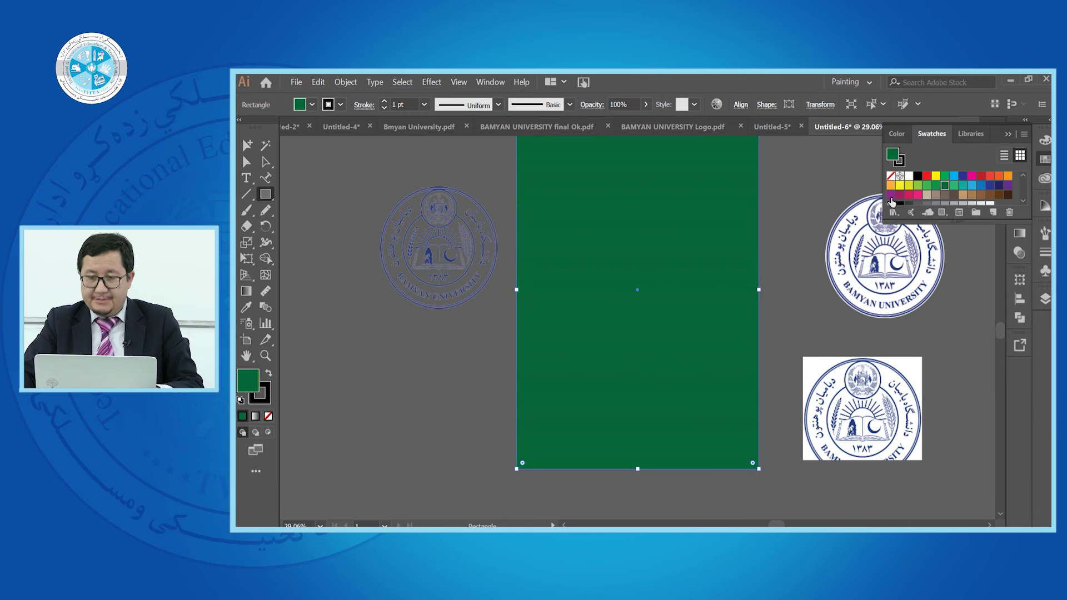
pyautogui.click(1007, 177)
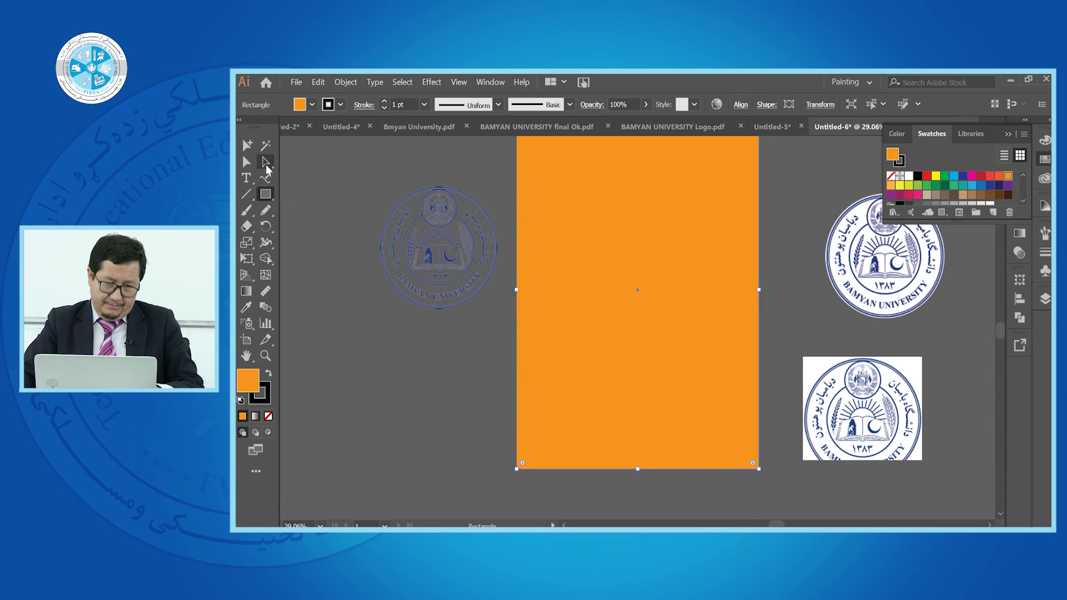
# Move the logo without white backing onto the orange rectangle and send the rectangle behind it
pyautogui.click(266, 162)
pyautogui.click(389, 175)
pyautogui.moveTo(441, 258); pyautogui.dragTo(620, 226)
pyautogui.rightClick(639, 228)
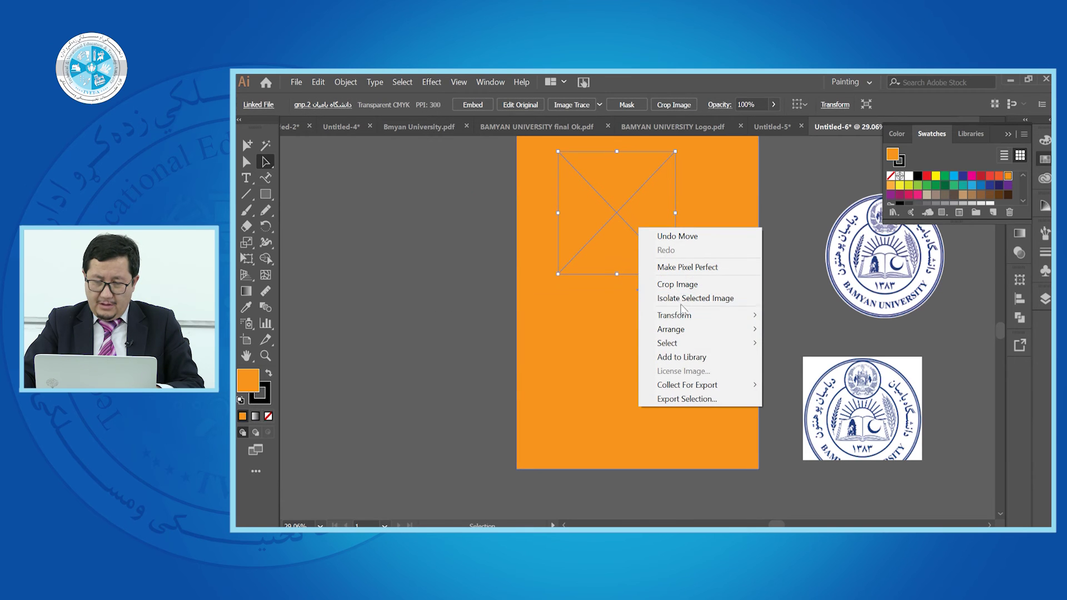
pyautogui.moveTo(690, 329)
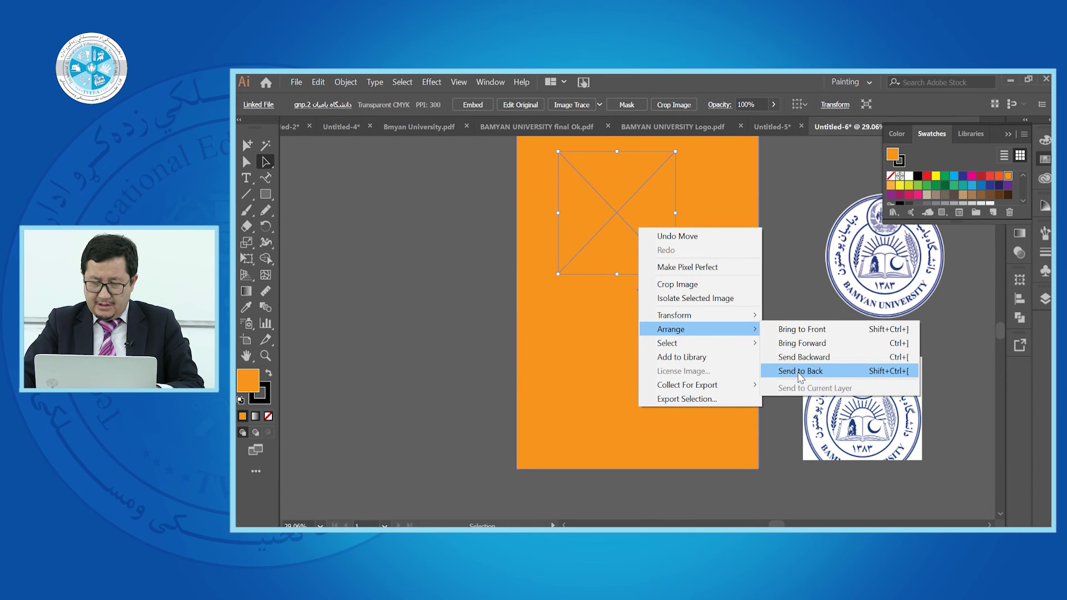
pyautogui.click(799, 371)
pyautogui.click(567, 376)
pyautogui.rightClick(568, 368)
pyautogui.moveTo(609, 304)
pyautogui.click(733, 345)
pyautogui.click(508, 332)
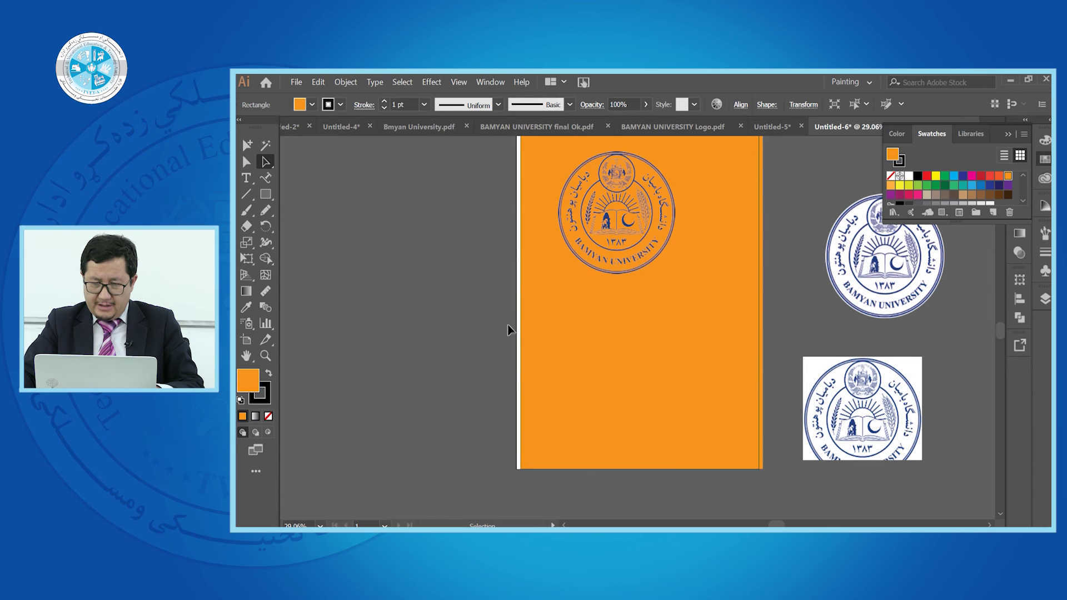
# Move the white-backed circular logo and the JPEG logo onto the rectangle, stacked below the first logo
pyautogui.keyDown('alt'); pyautogui.scroll(8, 611, 267); pyautogui.keyUp('alt')
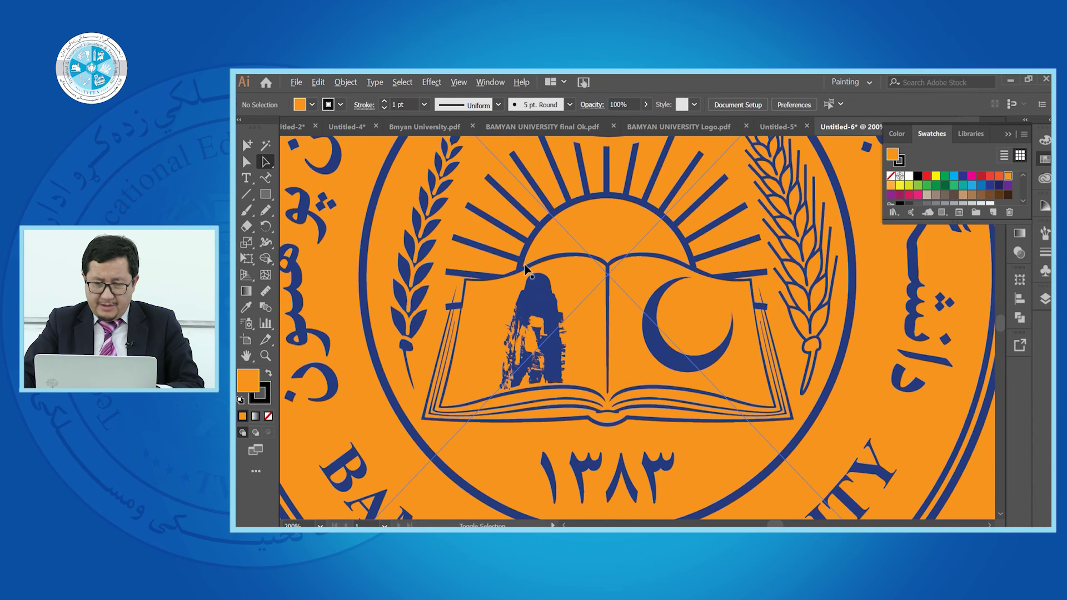
pyautogui.keyDown('alt'); pyautogui.scroll(-4, 527, 271); pyautogui.keyUp('alt')
pyautogui.keyDown('alt'); pyautogui.scroll(-2, 640, 228); pyautogui.keyUp('alt')
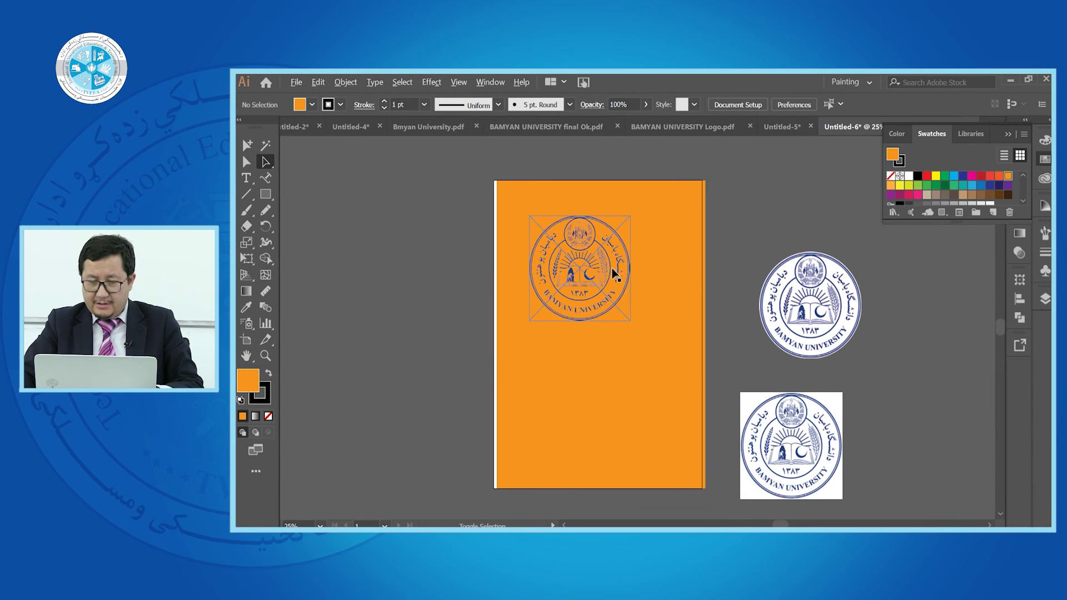
pyautogui.click(609, 269)
pyautogui.moveTo(798, 336); pyautogui.dragTo(585, 485)
pyautogui.scroll(-2, 525, 228)
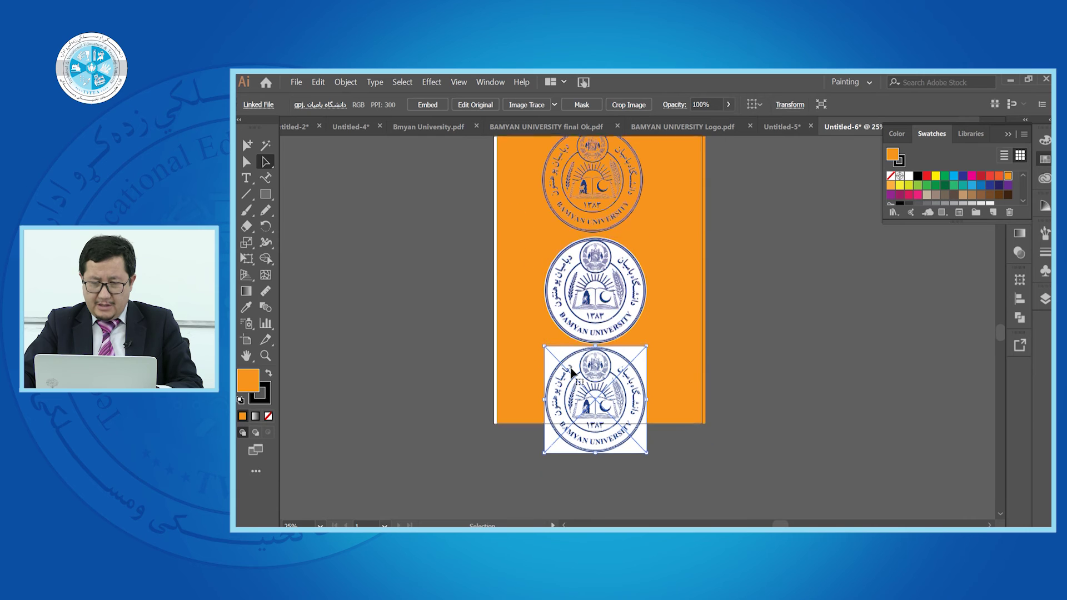
pyautogui.scroll(2, 525, 228)
pyautogui.scroll(1, 517, 234)
# Scale the three logos down together, center them in a column, and align the orange rectangle with the page
pyautogui.moveTo(515, 171); pyautogui.dragTo(686, 445)
pyautogui.keyDown('shift'); pyautogui.click(639, 431); pyautogui.keyUp('shift')
pyautogui.moveTo(648, 497); pyautogui.dragTo(632, 445)
pyautogui.moveTo(606, 407); pyautogui.dragTo(607, 382)
pyautogui.click(675, 355)
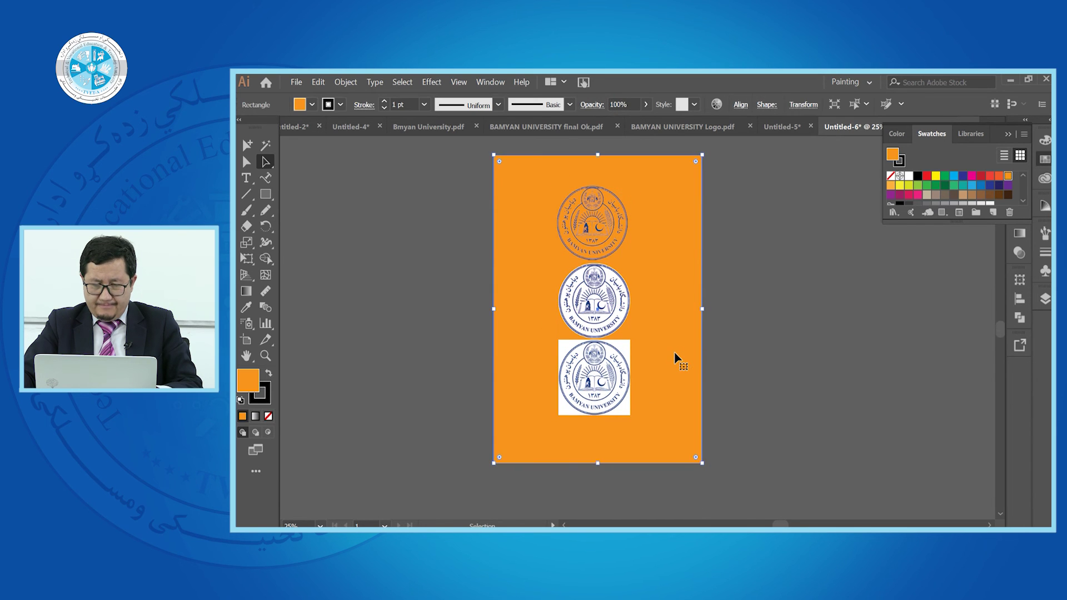
# Compare the backgrounds of the two PNG logos and the JPEG logo against the orange rectangle
pyautogui.click(778, 349)
pyautogui.scroll(2, 658, 295)
pyautogui.scroll(1, 623, 320)
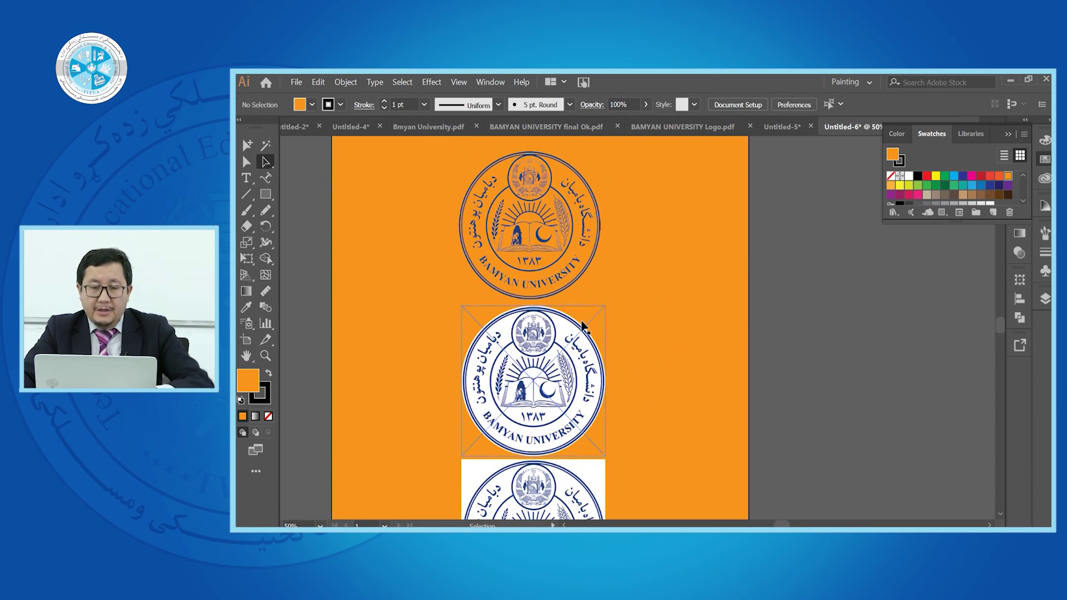
pyautogui.scroll(-2, 550, 272)
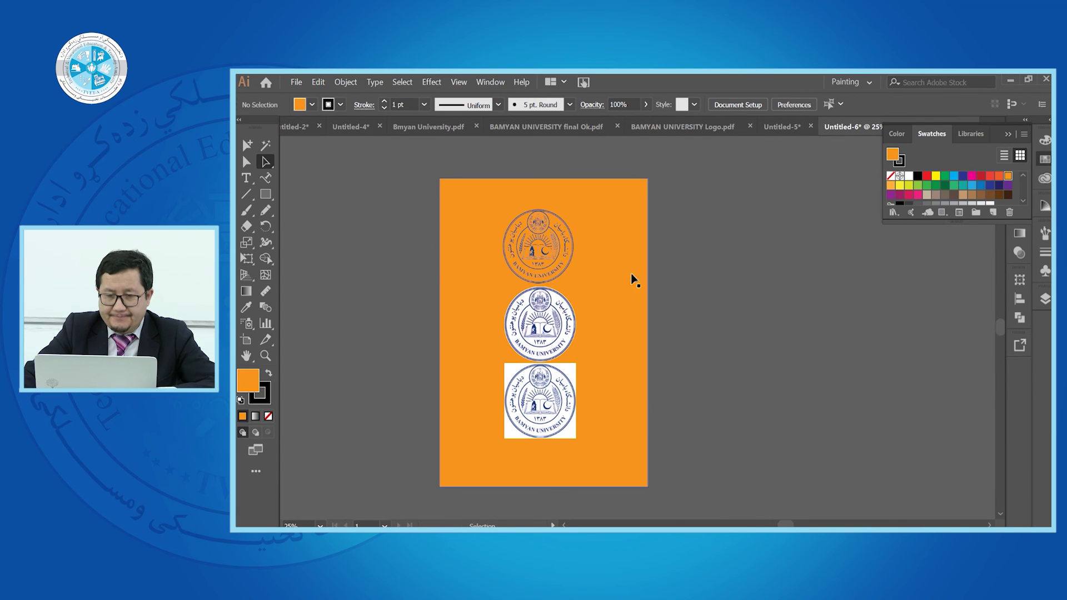
pyautogui.scroll(2, 554, 266)
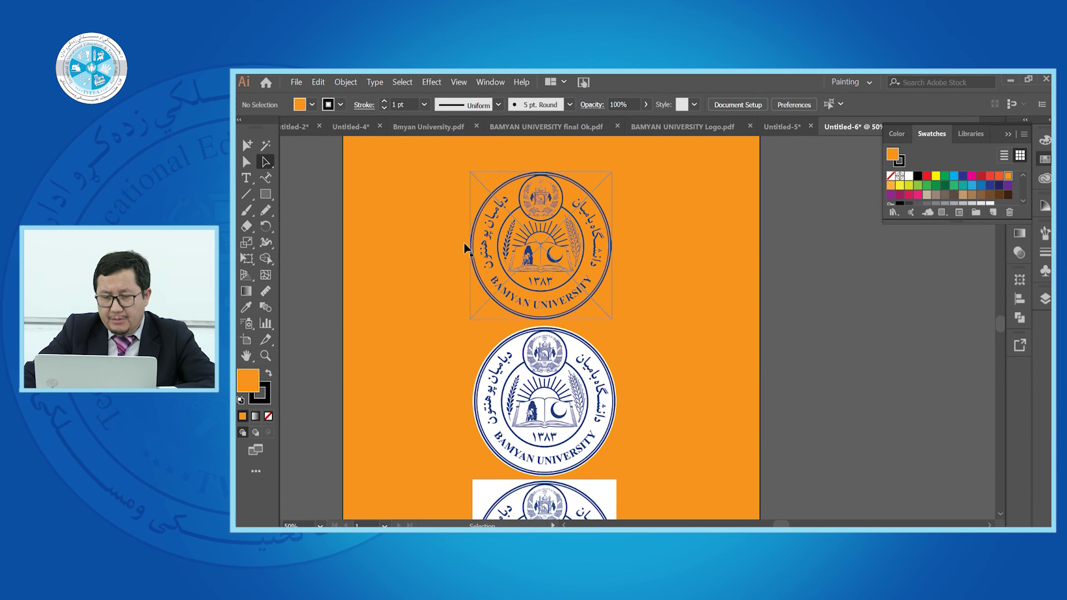
pyautogui.scroll(-5, 617, 333)
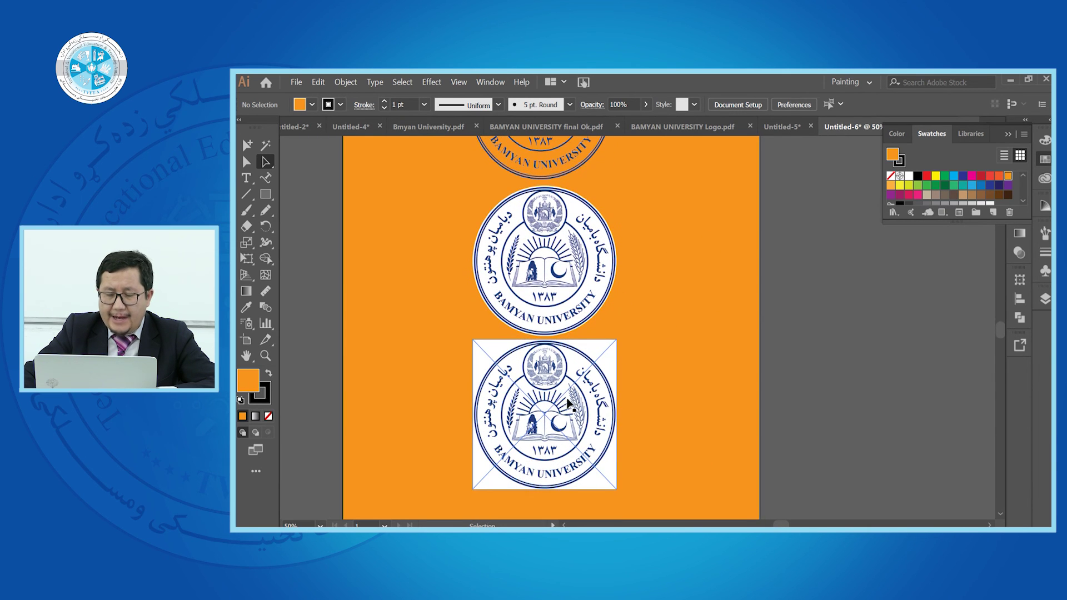
pyautogui.scroll(-2, 536, 350)
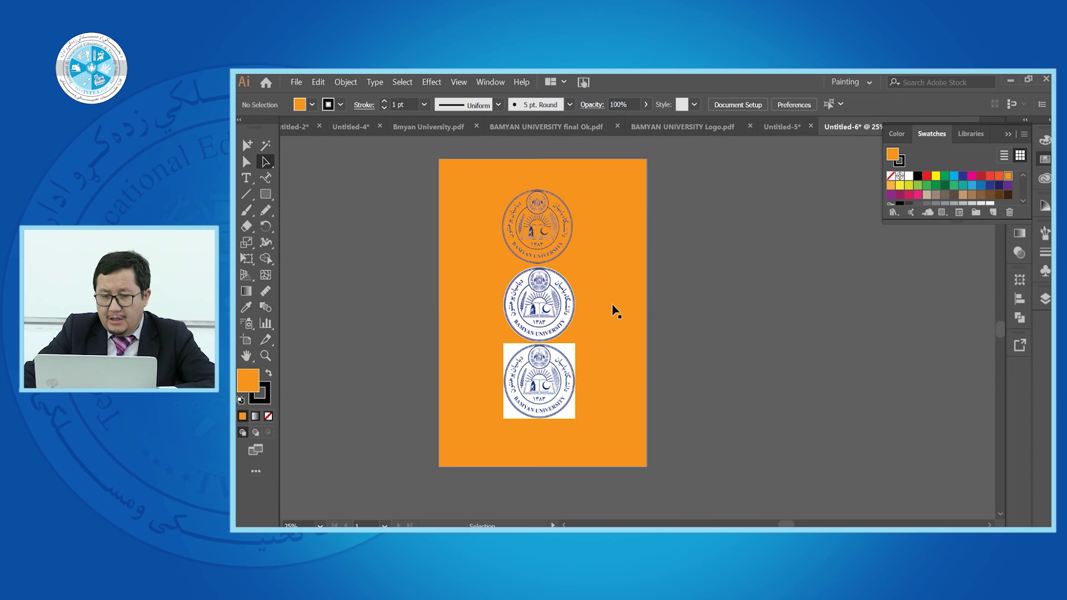
# Recolor the background rectangle, trying CMYK Blue and light blue before settling on a medium blue
pyautogui.click(964, 178)
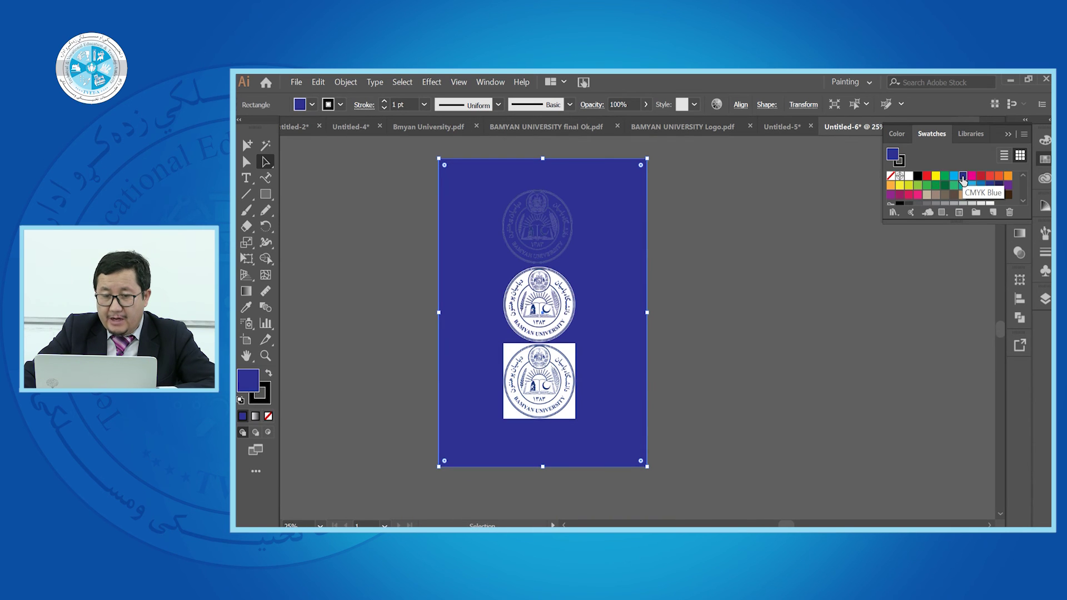
pyautogui.click(972, 187)
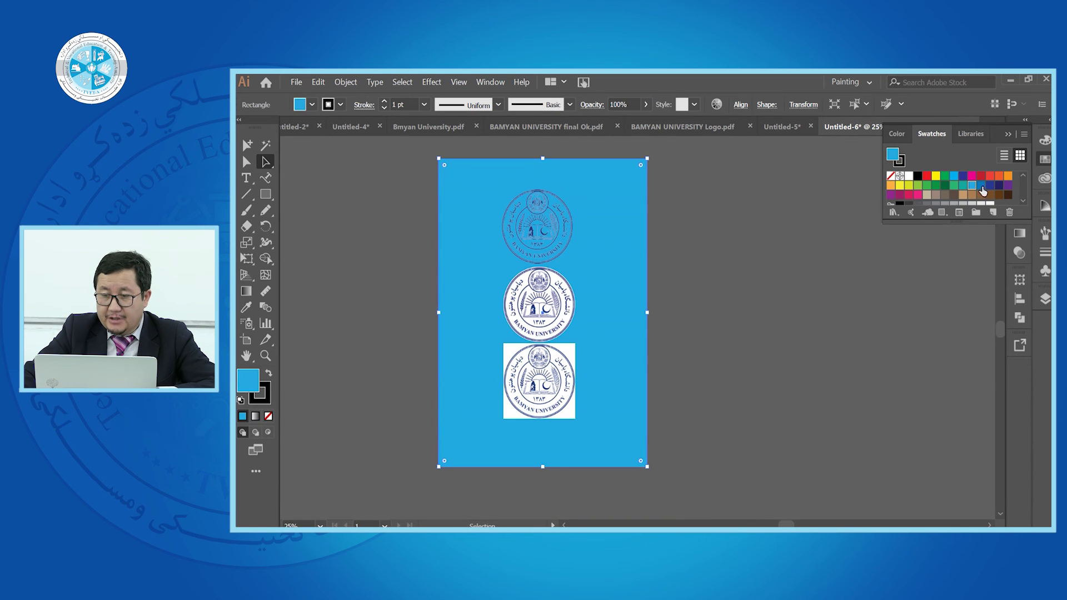
pyautogui.click(982, 187)
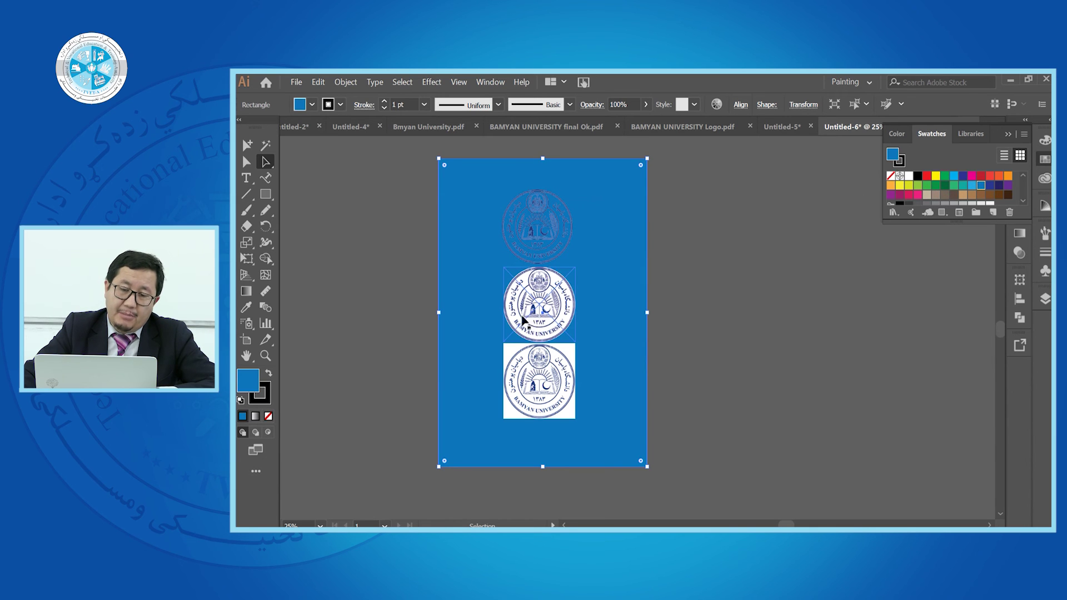
pyautogui.click(731, 293)
pyautogui.click(538, 253)
pyautogui.keyDown('shift'); pyautogui.click(545, 395); pyautogui.keyUp('shift')
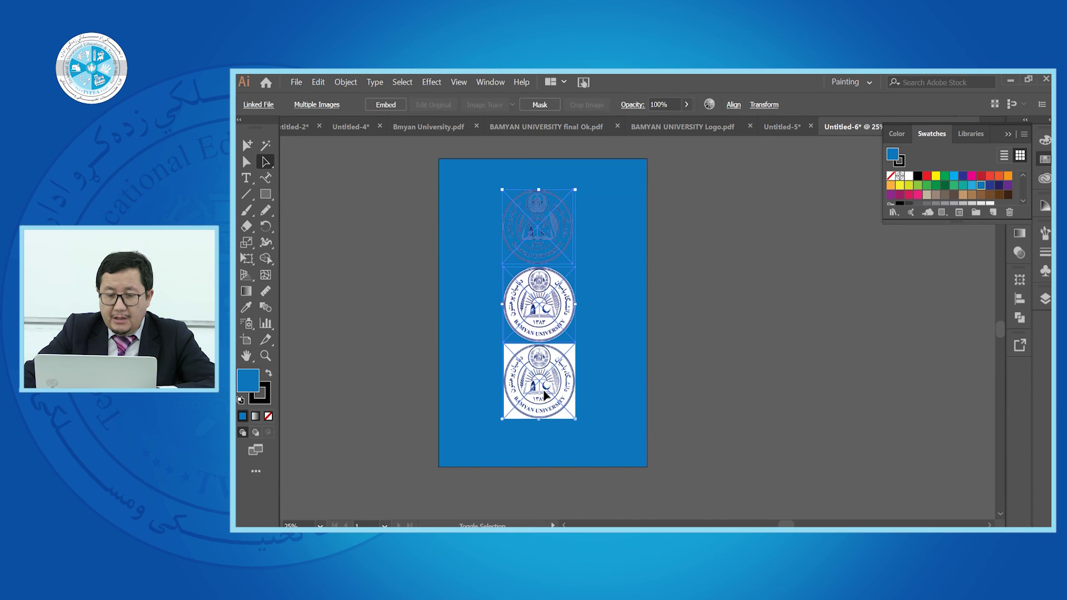
pyautogui.click(346, 83)
pyautogui.click(345, 83)
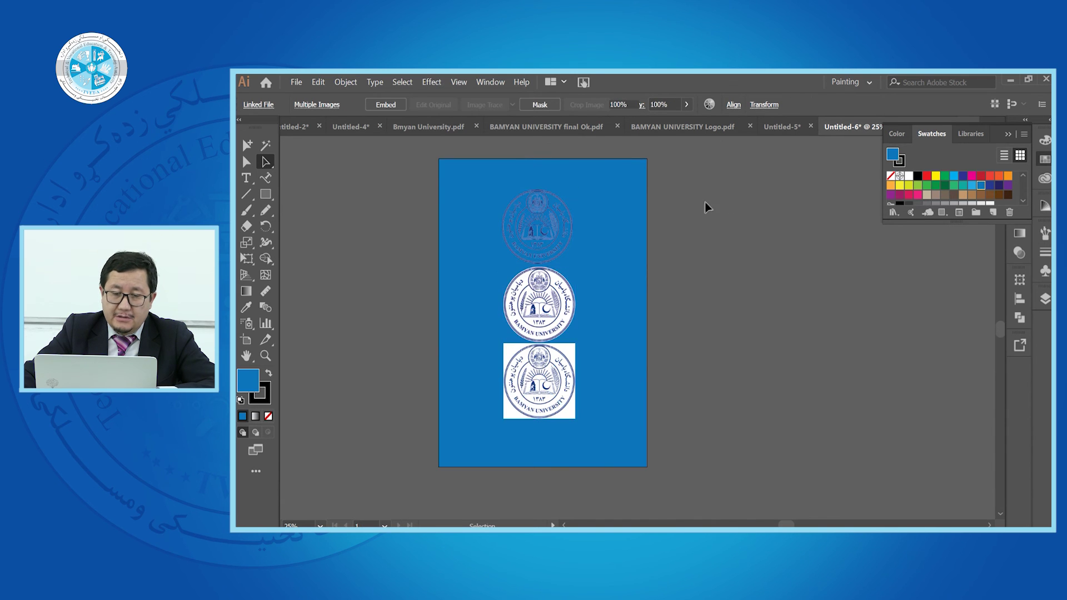
pyautogui.click(705, 202)
# Embed the linked logo image without white backing, the uppermost of the three, in the document
pyautogui.scroll(1, 779, 268)
pyautogui.click(543, 276)
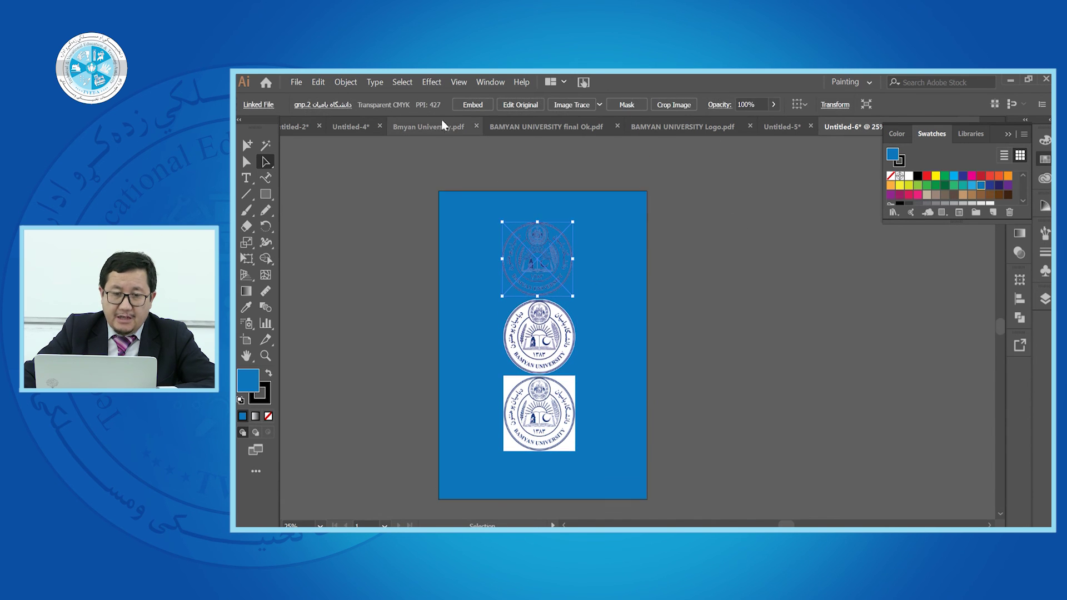
pyautogui.click(470, 106)
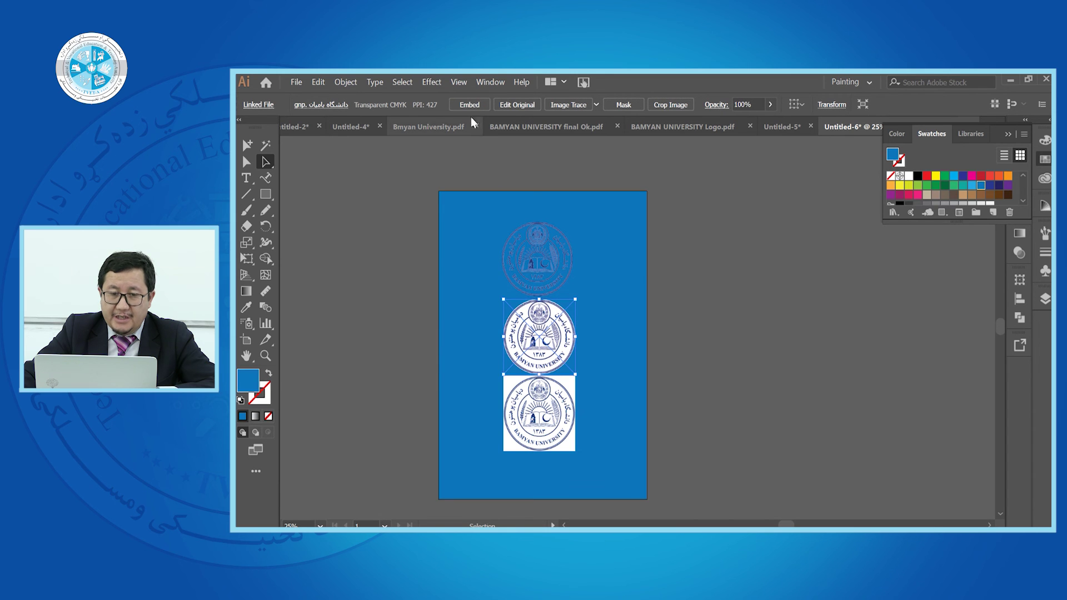
# Embed the linked white-backed PNG logo and the JPEG logo below it in the document
pyautogui.click(465, 106)
pyautogui.click(536, 422)
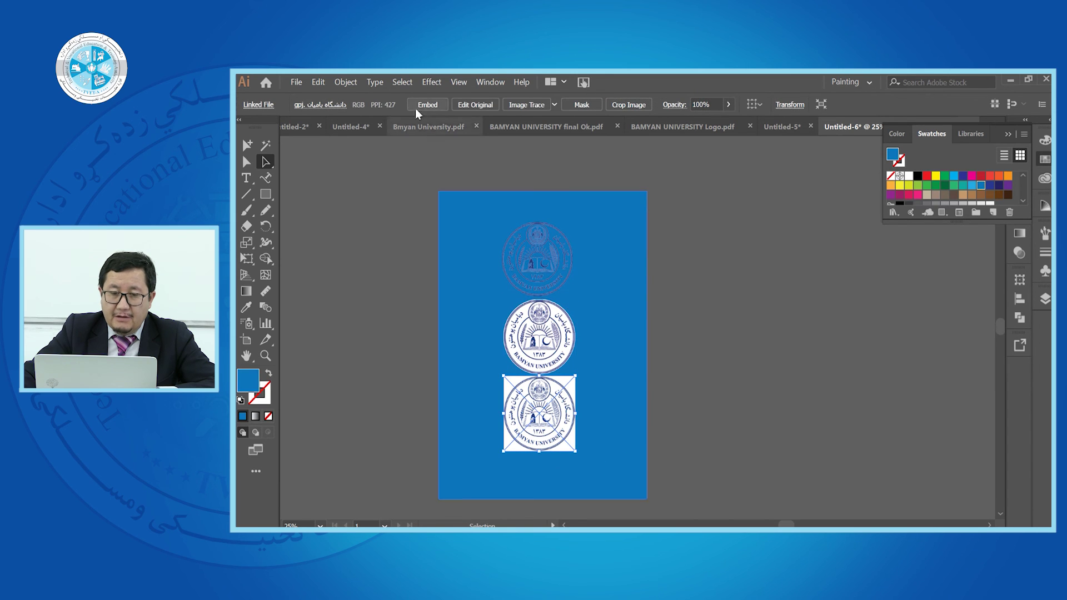
pyautogui.click(427, 105)
pyautogui.click(652, 349)
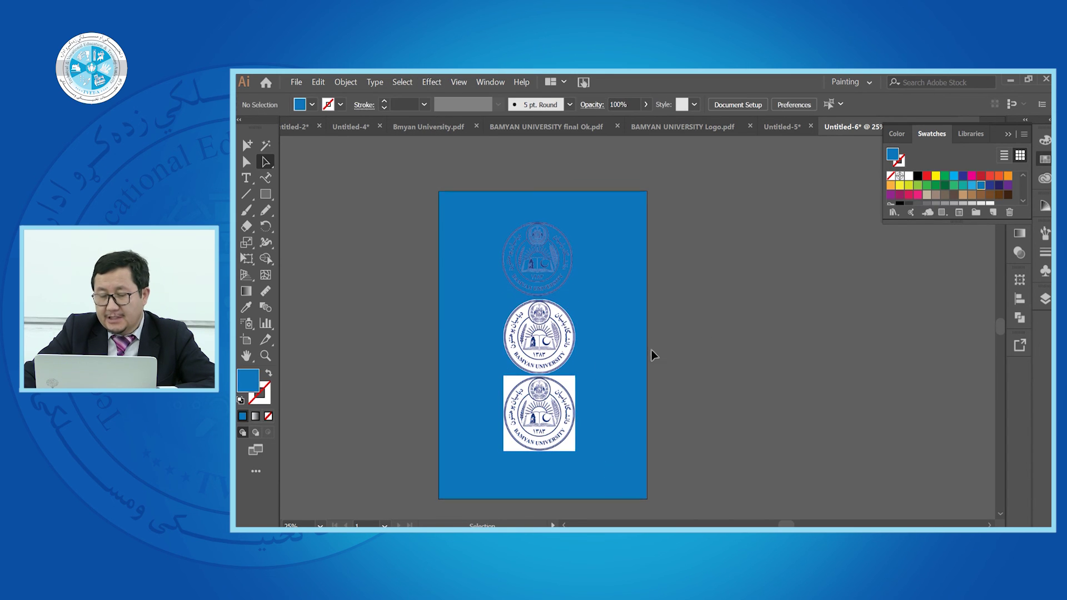
# Check the exported logo files on the desktop, and return to Illustrator to inspect the white-backed PNG logo up close
pyautogui.scroll(2, 519, 343)
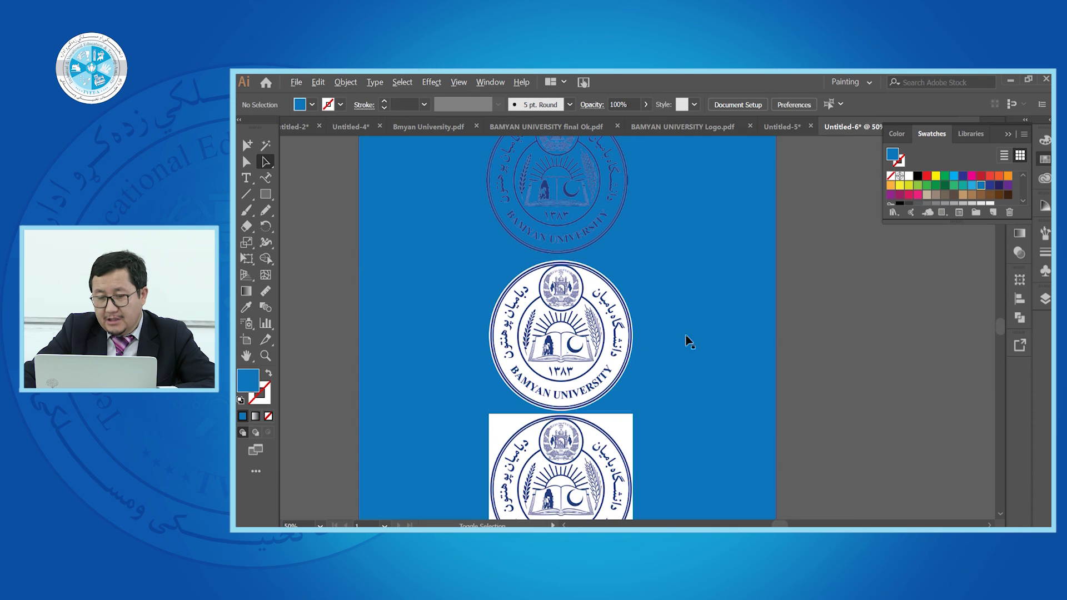
pyautogui.click(1011, 81)
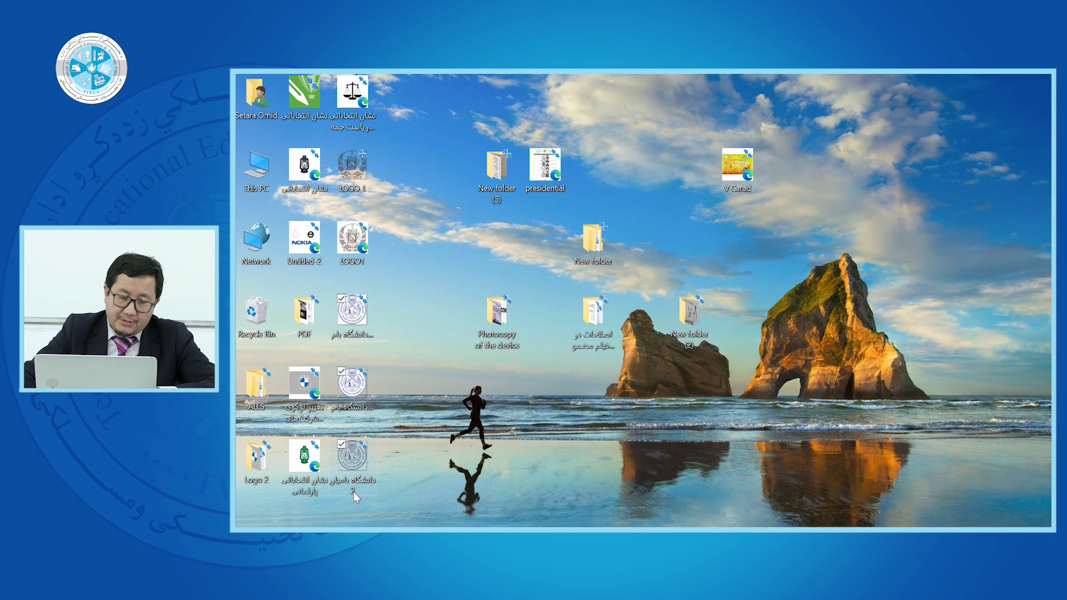
pyautogui.click(745, 524)
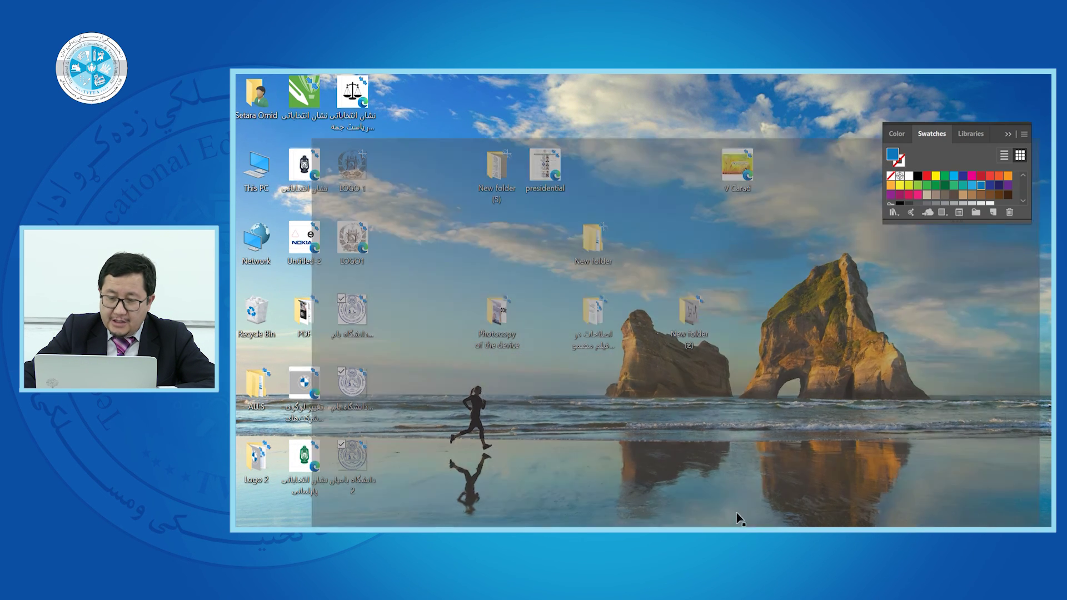
pyautogui.click(532, 368)
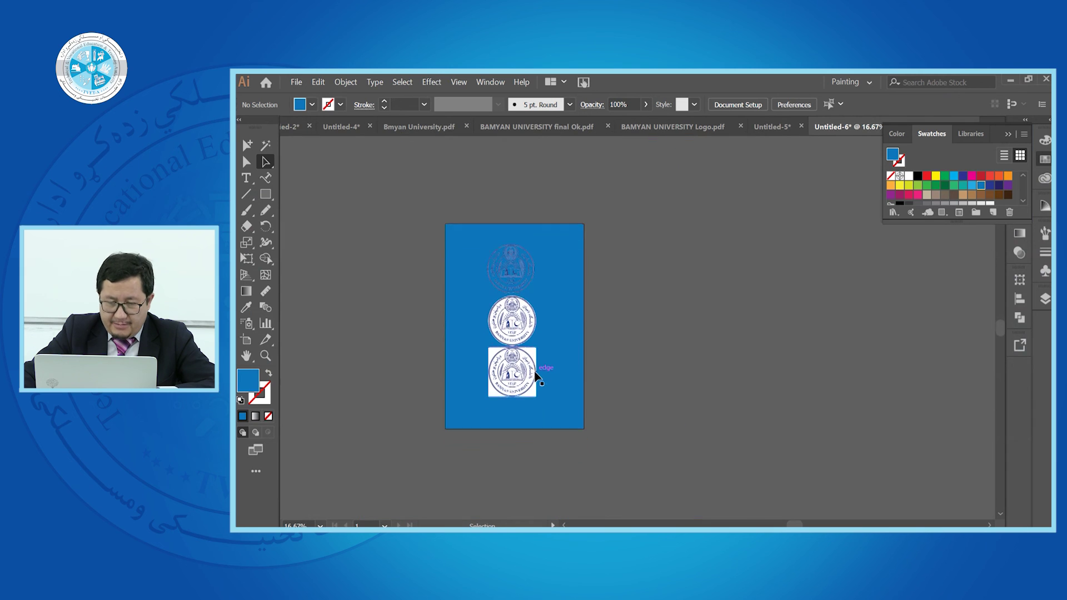
pyautogui.scroll(4, 520, 353)
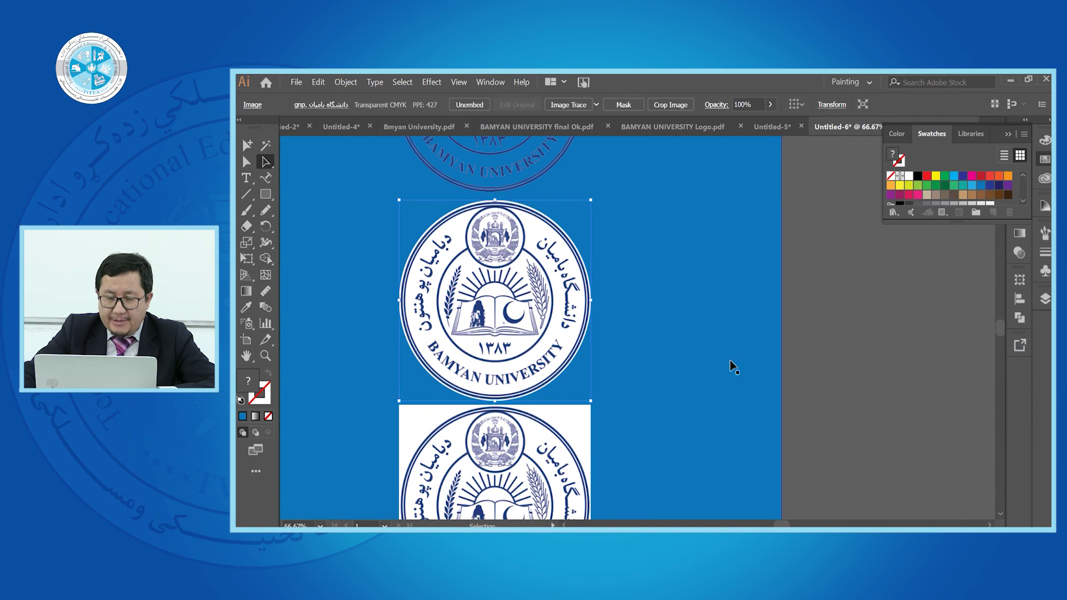
pyautogui.scroll(-3, 478, 351)
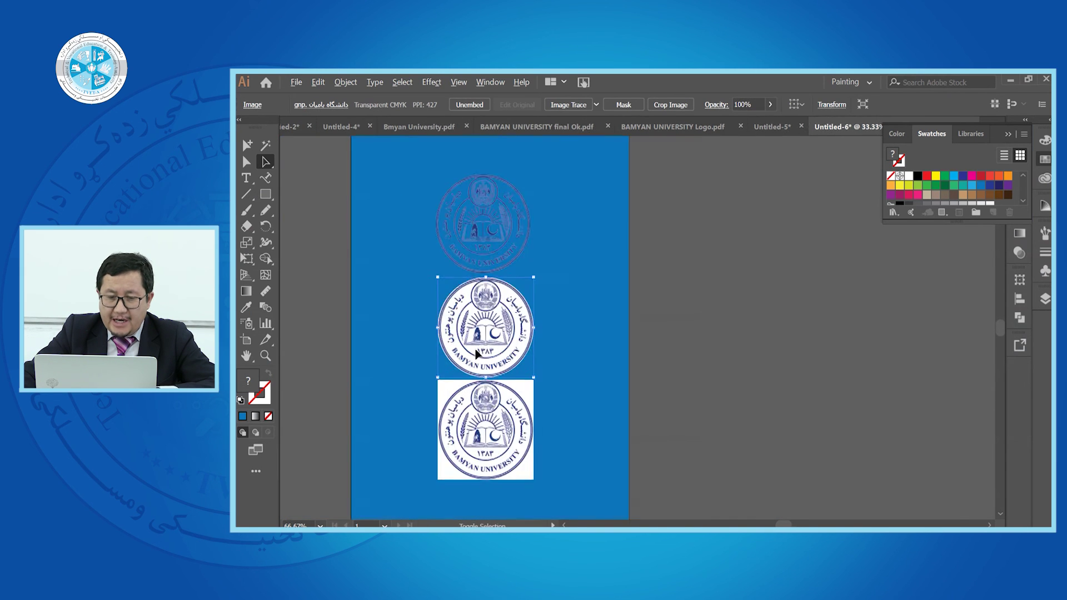
# Copy the vector logo from the Untitled-5 document and paste it into Untitled-6
pyautogui.click(773, 125)
pyautogui.moveTo(668, 371); pyautogui.dragTo(667, 370)
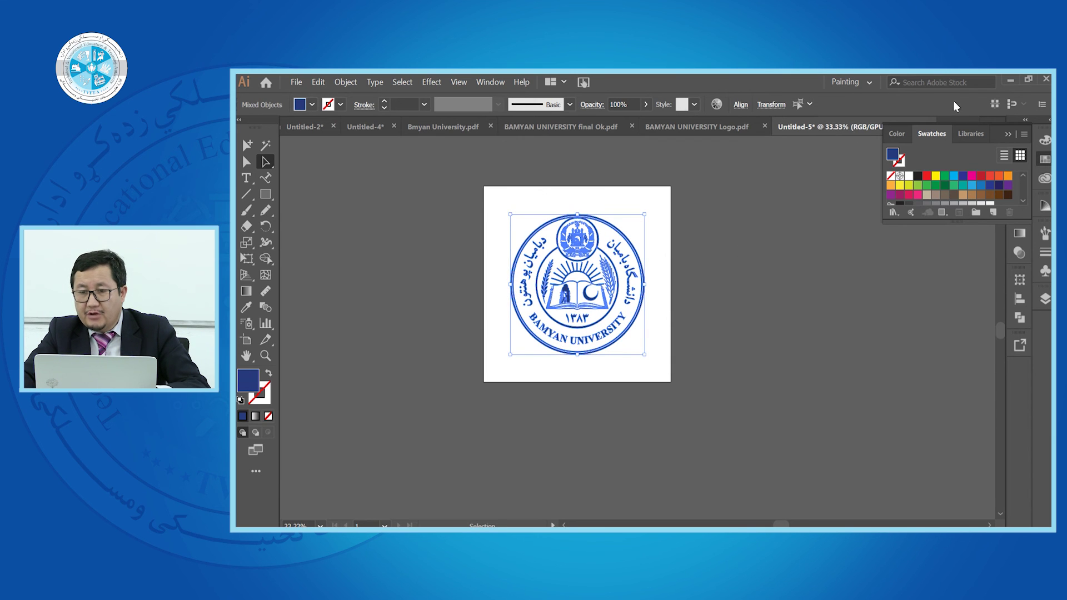
pyautogui.click(1005, 134)
pyautogui.click(969, 128)
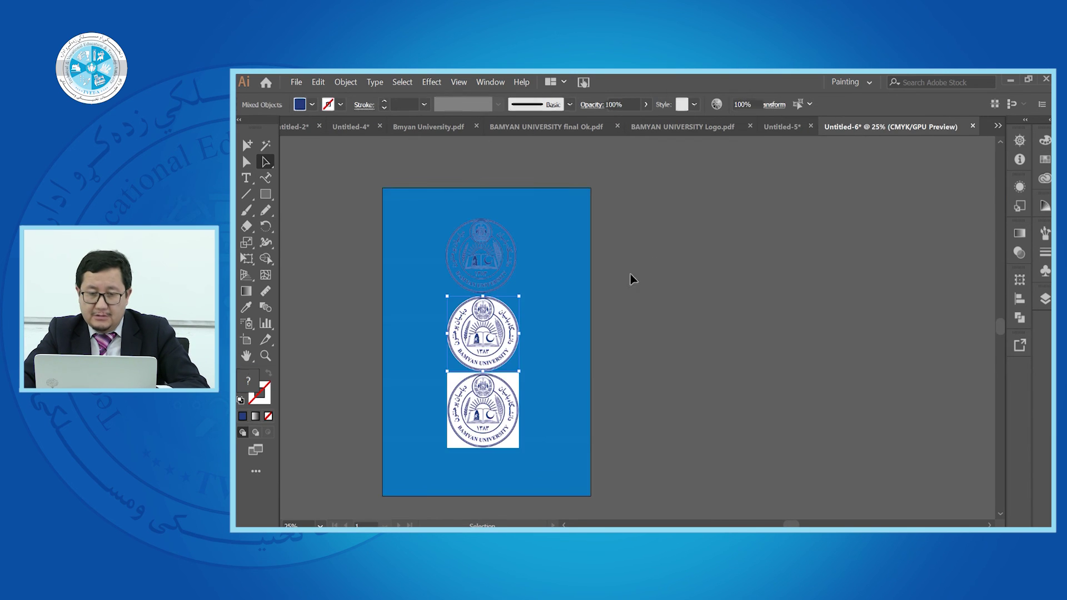
pyautogui.scroll(-1, 535, 308)
pyautogui.hotkey('ctrl', 'v')
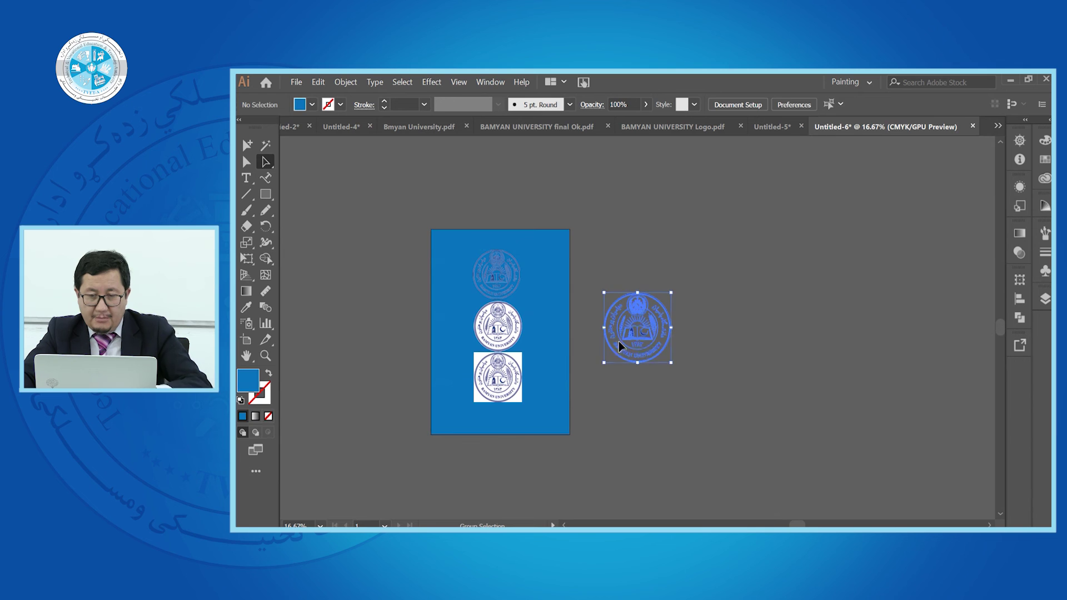
pyautogui.moveTo(647, 342); pyautogui.dragTo(563, 303)
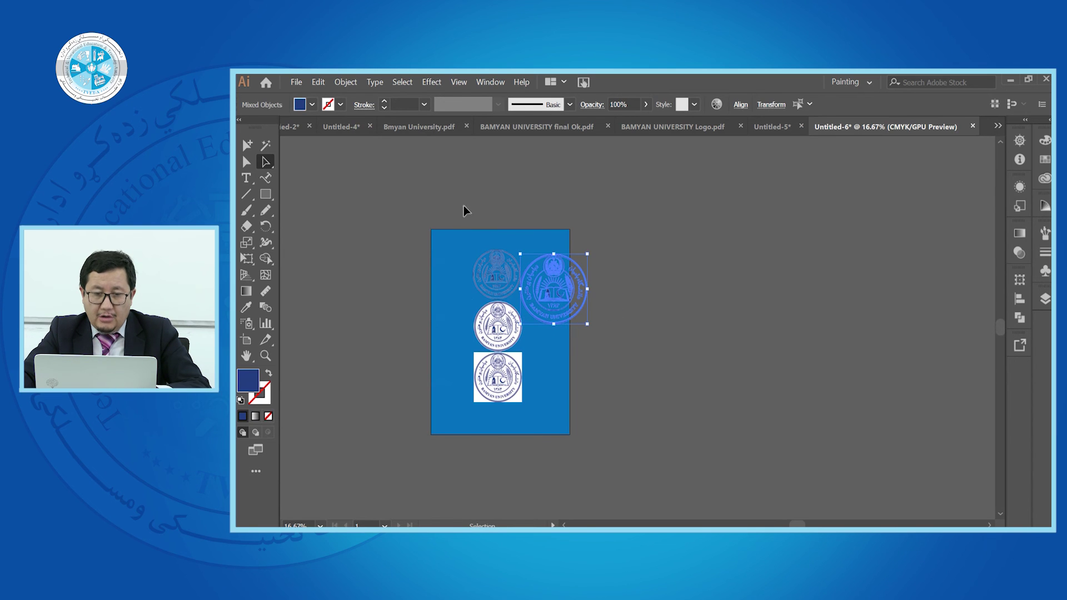
pyautogui.keyDown('shift'); pyautogui.click(507, 407); pyautogui.keyUp('shift')
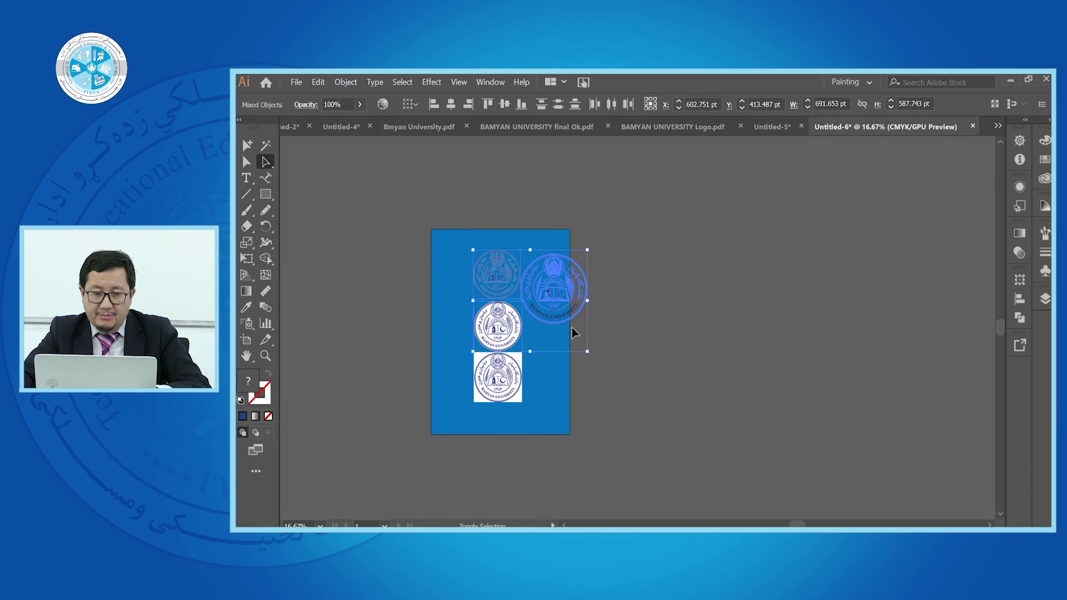
pyautogui.click(632, 312)
pyautogui.hotkey('ctrl', 'z')
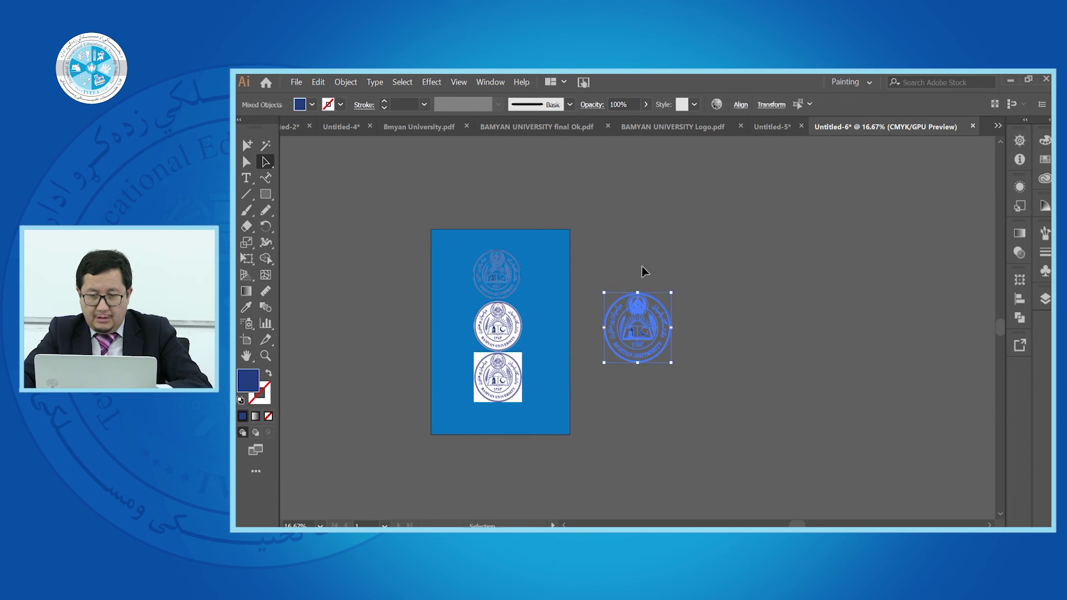
# Move the column of three image logos toward the left side of the blue rectangle
pyautogui.click(669, 369)
pyautogui.click(661, 328)
pyautogui.click(453, 218)
pyautogui.moveTo(559, 432); pyautogui.dragTo(558, 430)
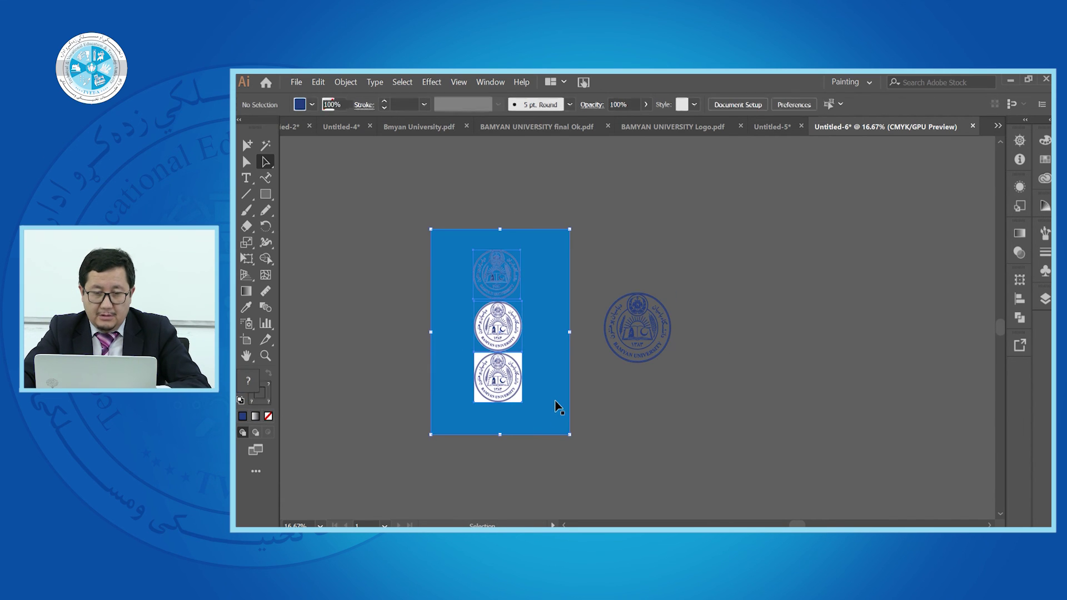
pyautogui.moveTo(500, 333); pyautogui.dragTo(685, 361)
pyautogui.hotkey('ctrl', 'z')
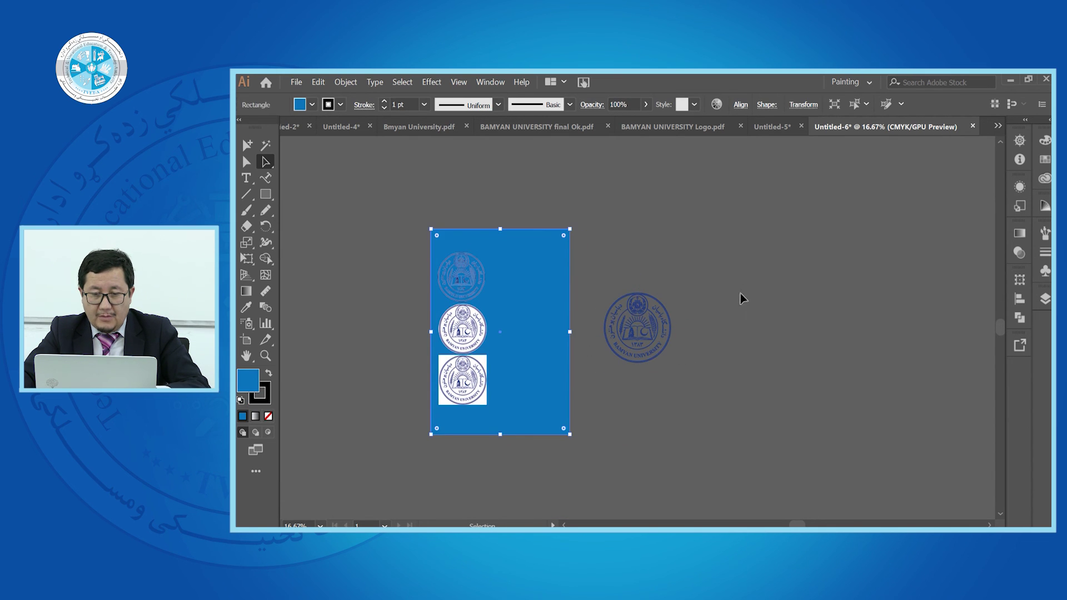
pyautogui.click(740, 294)
# Place the pasted vector logo on the blue rectangle beside the top image logo and scale it down to a similar size
pyautogui.moveTo(639, 332); pyautogui.dragTo(533, 281)
pyautogui.scroll(2, 549, 292)
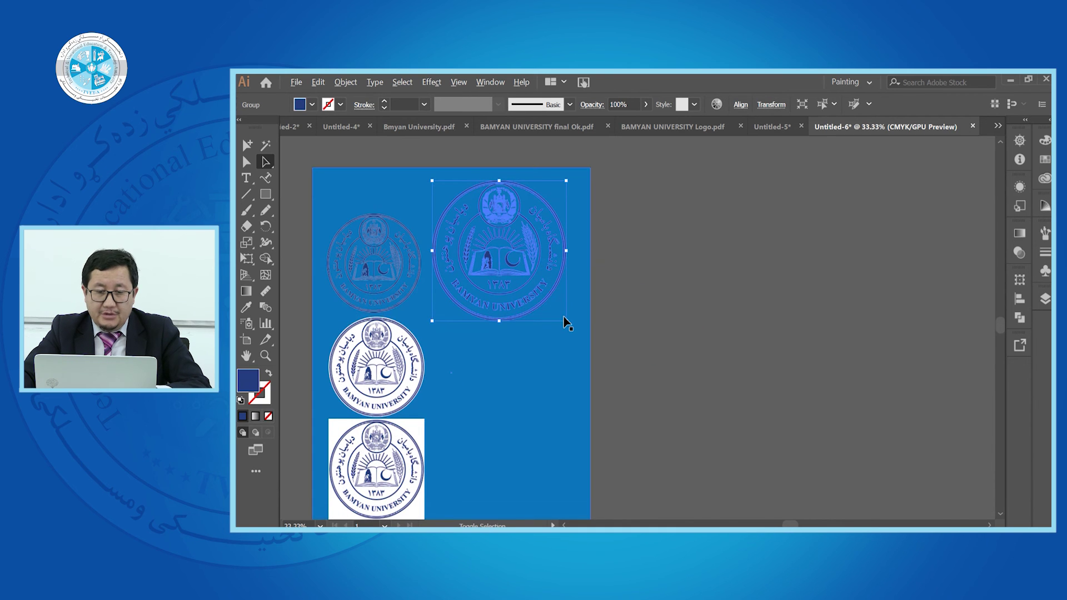
pyautogui.moveTo(568, 323); pyautogui.dragTo(551, 306)
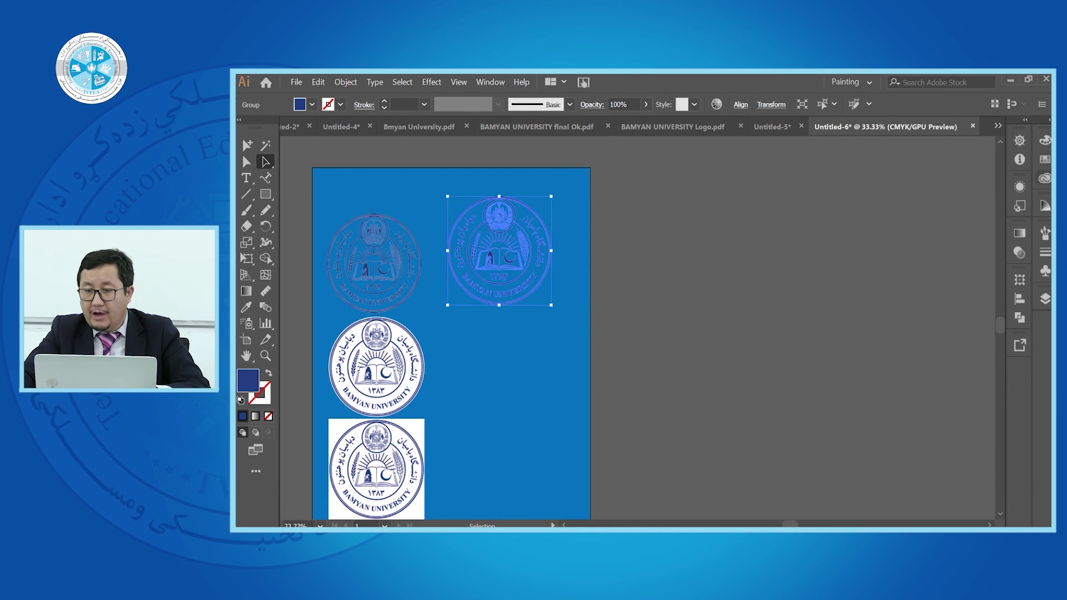
# Recolor the vector logo on the blue rectangle, trying yellow before settling on white
pyautogui.click(1047, 163)
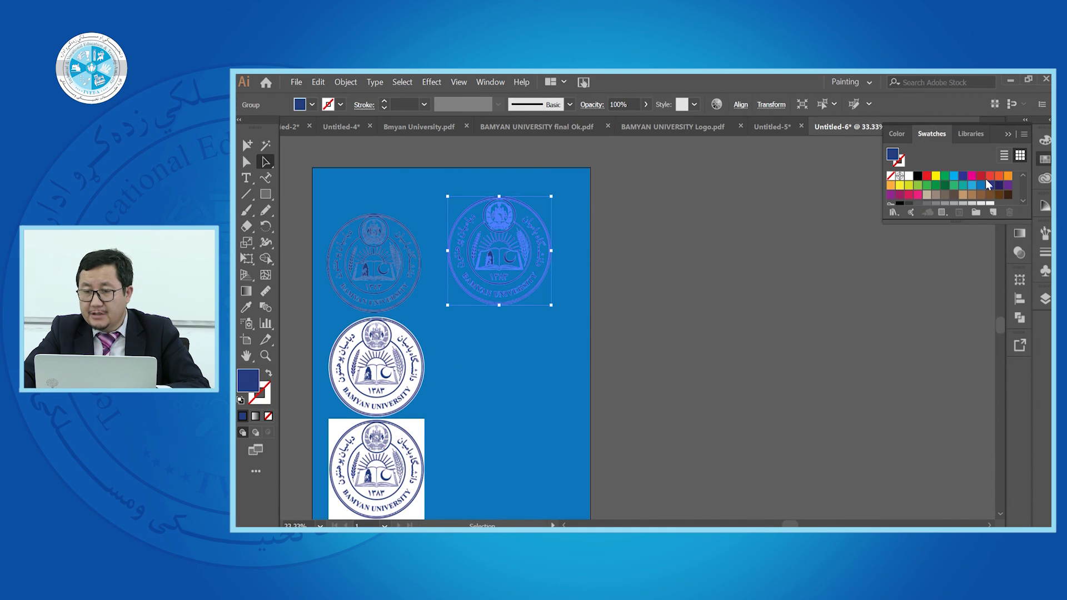
pyautogui.click(937, 182)
pyautogui.click(619, 256)
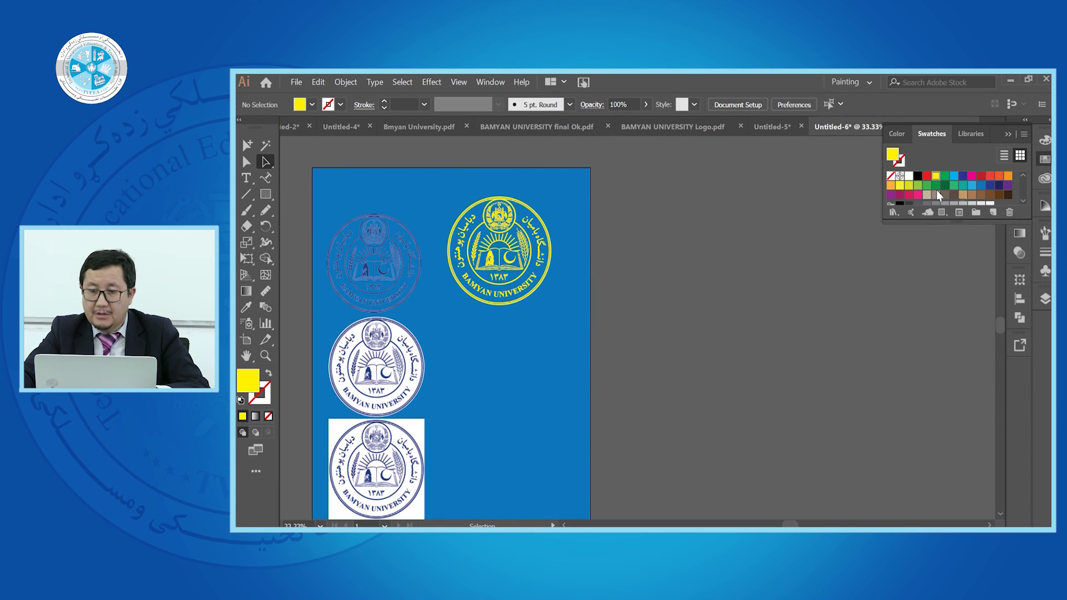
pyautogui.hotkey('ctrl', 'z')
pyautogui.hotkey('ctrl', 'z')
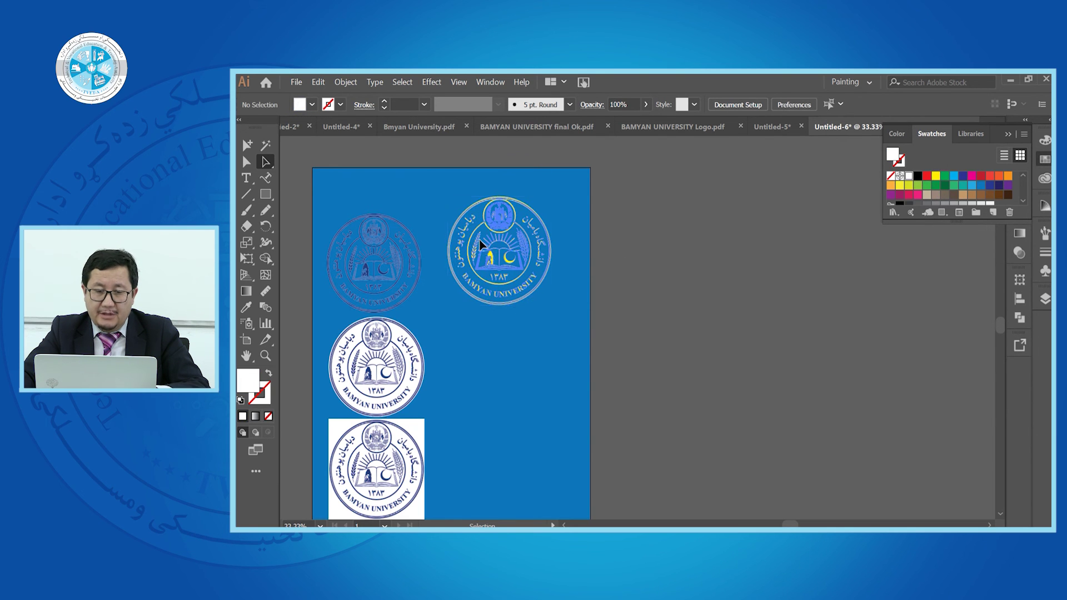
pyautogui.click(910, 177)
pyautogui.click(459, 343)
# Compare the white-backed PNG logo with the white vector logo at close range
pyautogui.click(377, 389)
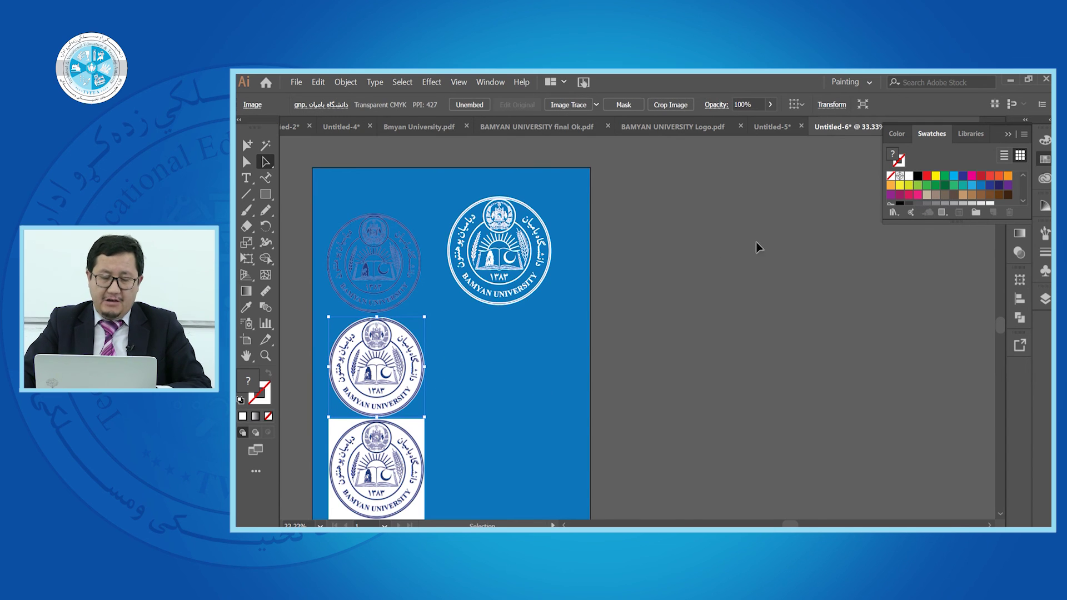
pyautogui.scroll(2, 389, 190)
pyautogui.scroll(3, 586, 226)
pyautogui.scroll(-4, 570, 239)
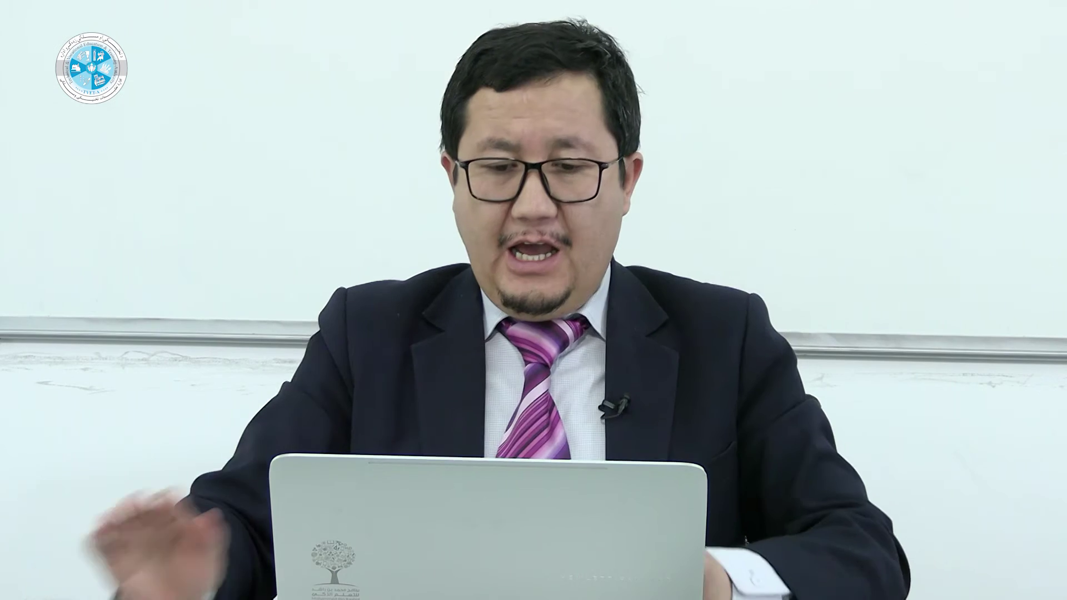